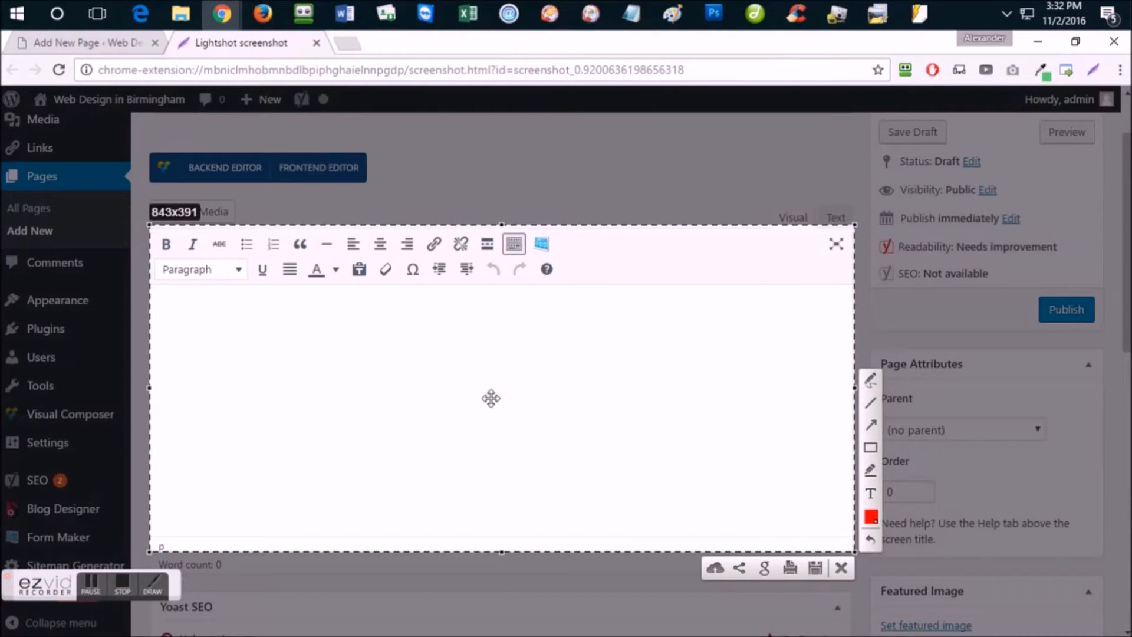
{"action": "key", "text": "Escape"}
{"action": "scroll", "coordinate": [349, 417], "scroll_direction": "up", "scroll_amount": 2}
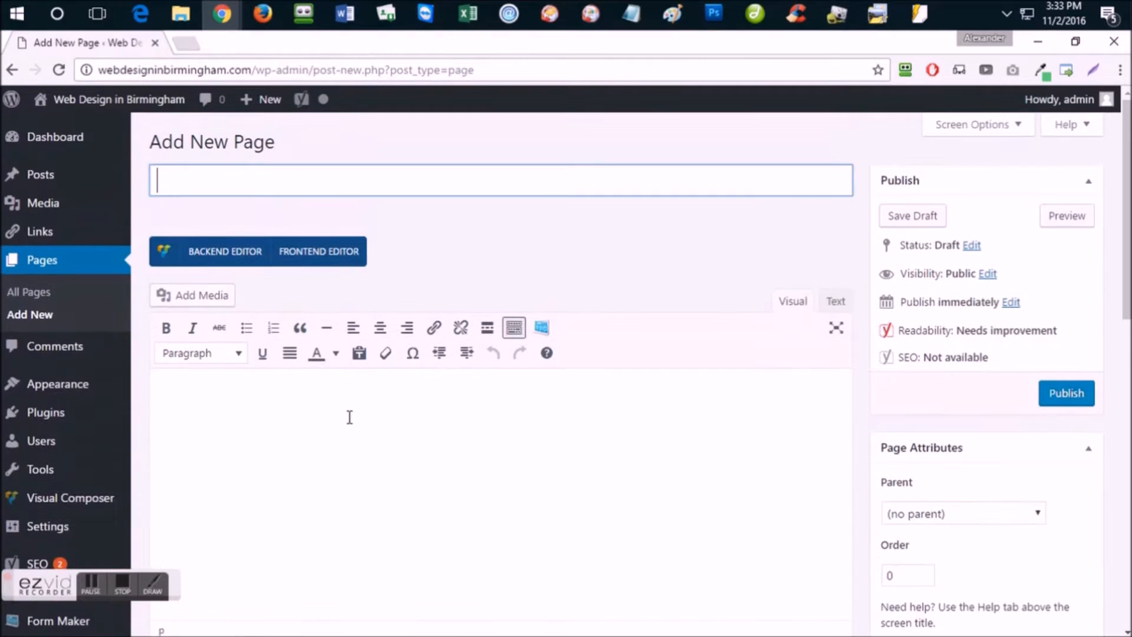
{"action": "left_click", "coordinate": [1095, 71]}
{"action": "left_click_drag", "start_coordinate": [142, 224], "coordinate": [280, 284]}
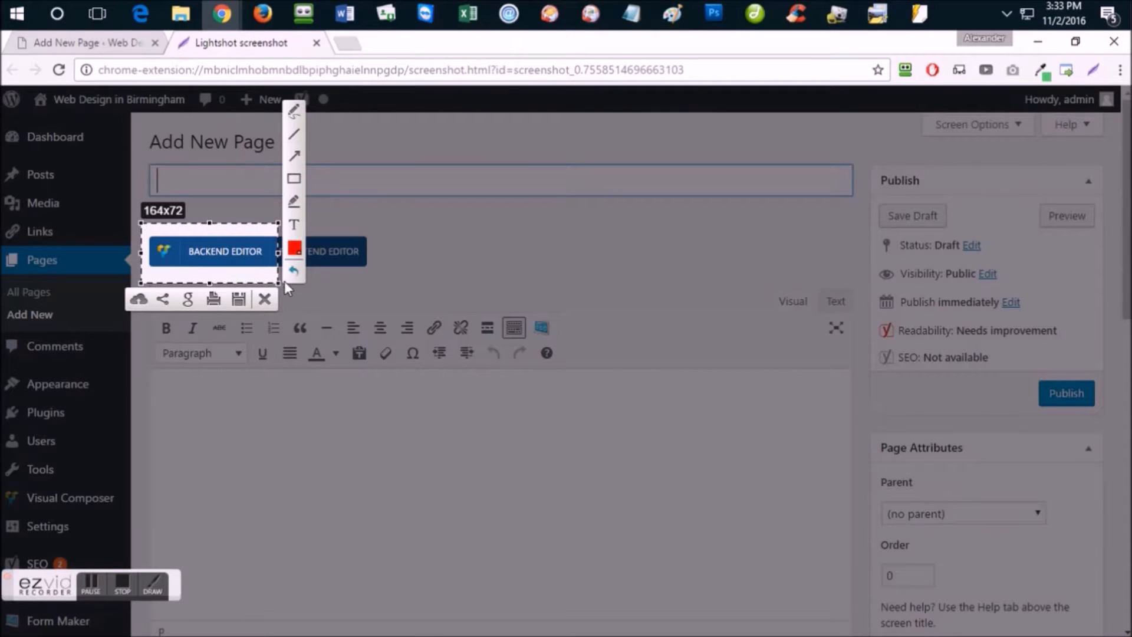
{"action": "left_click", "coordinate": [265, 299]}
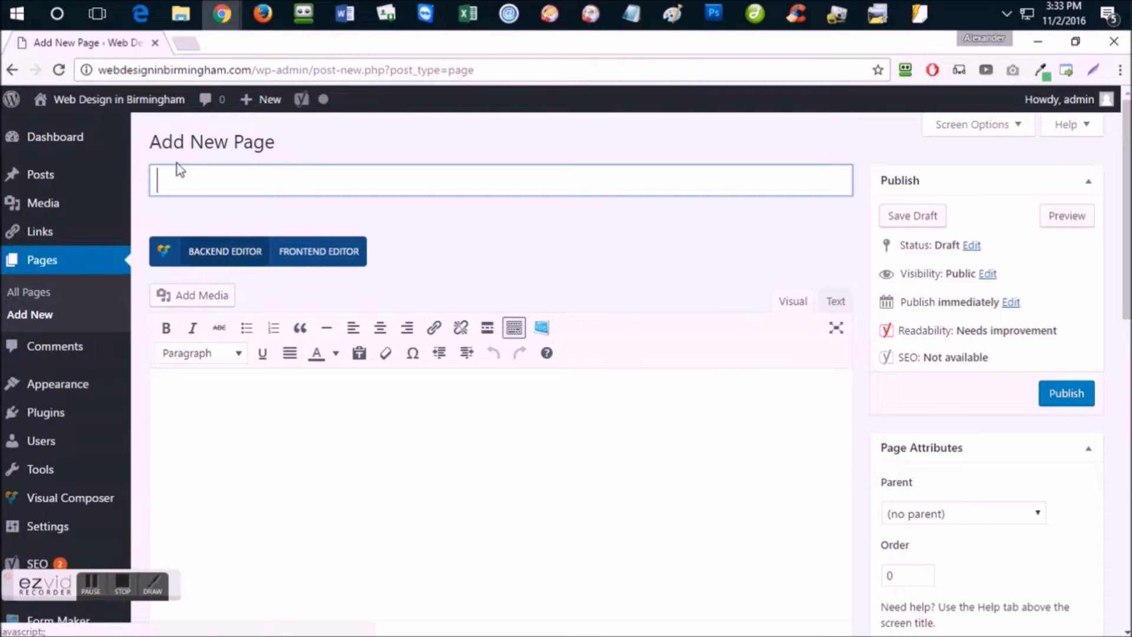
Switch the new page to the Visual Composer backend editor and open the list of elements to add
{"action": "left_click", "coordinate": [223, 267]}
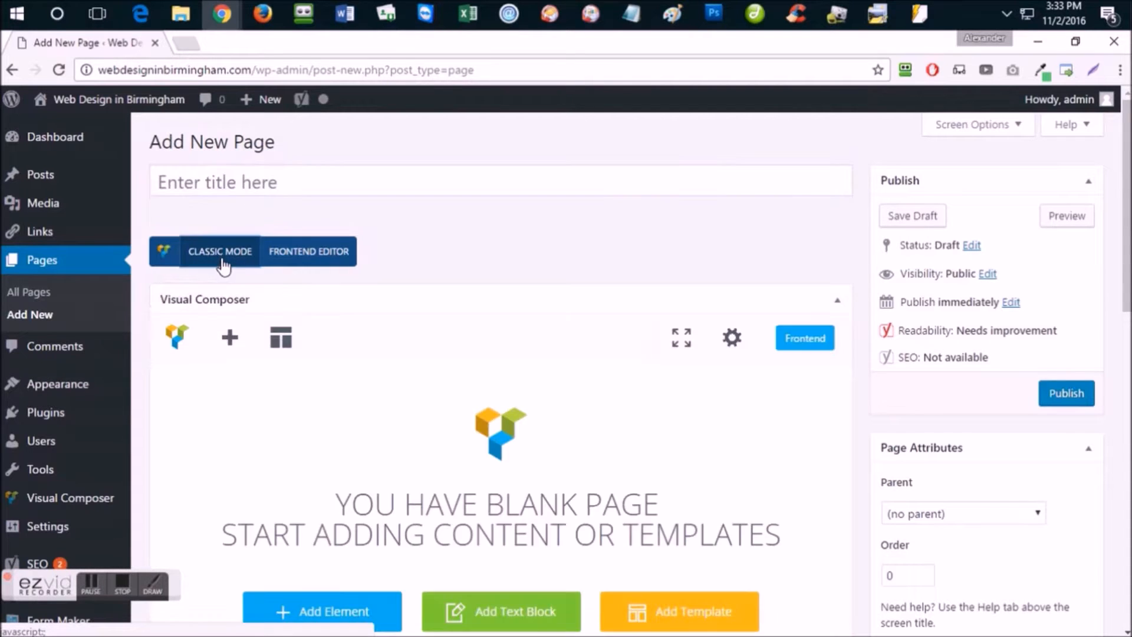
{"action": "scroll", "coordinate": [383, 306], "scroll_direction": "down", "scroll_amount": 4}
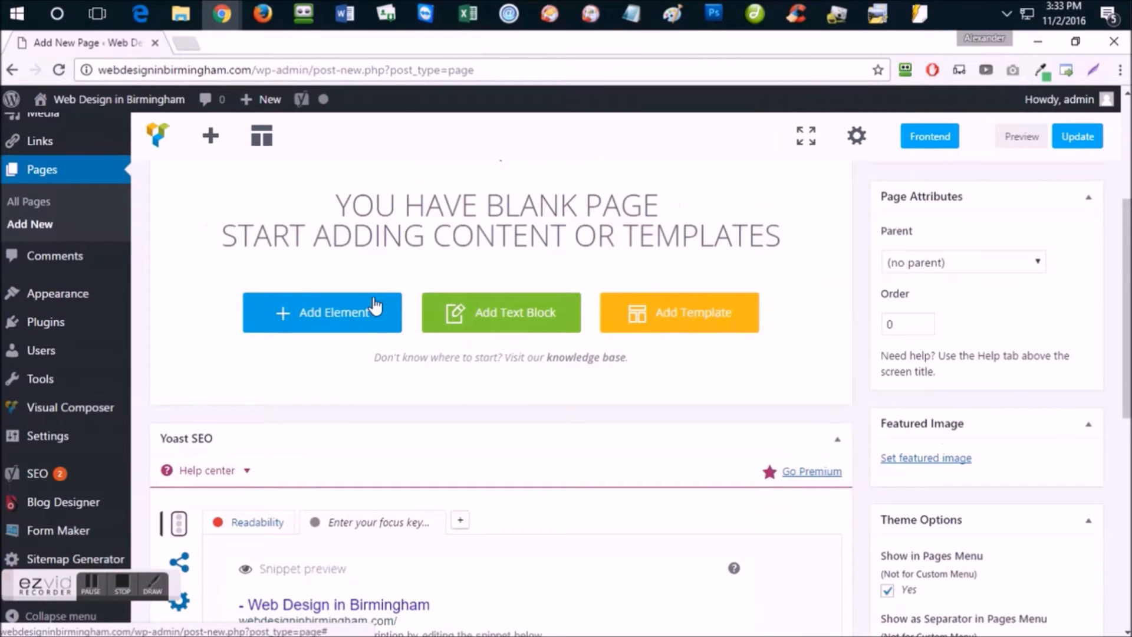
{"action": "left_click", "coordinate": [313, 319]}
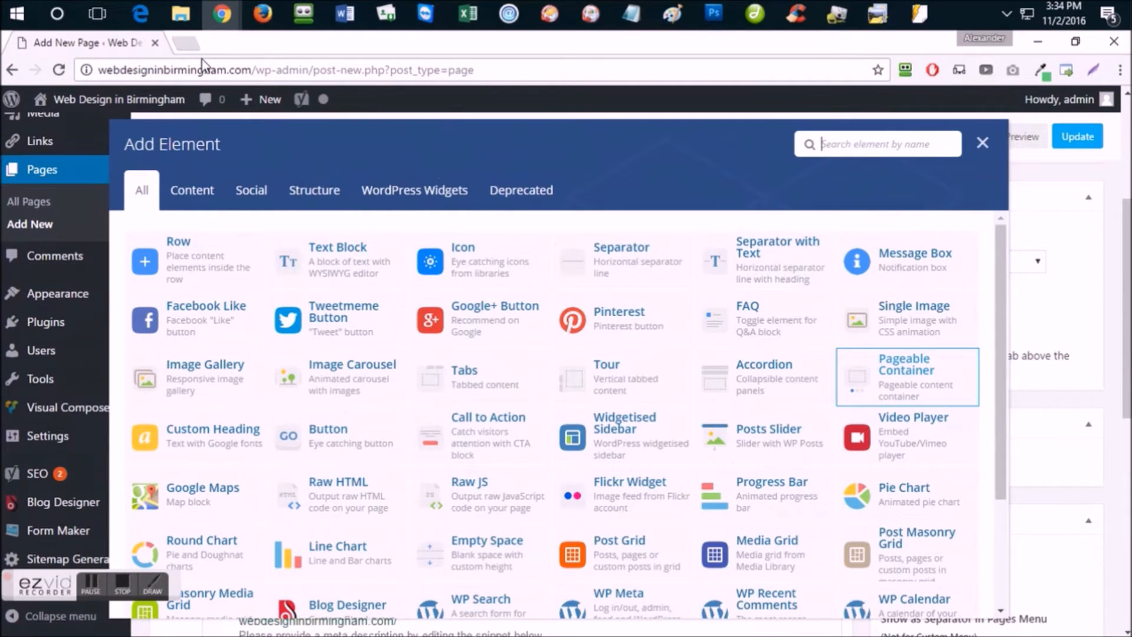
Look through the Content, Social, Structure, WordPress Widgets and Deprecated element categories, then return to the full element list
{"action": "left_click", "coordinate": [194, 194]}
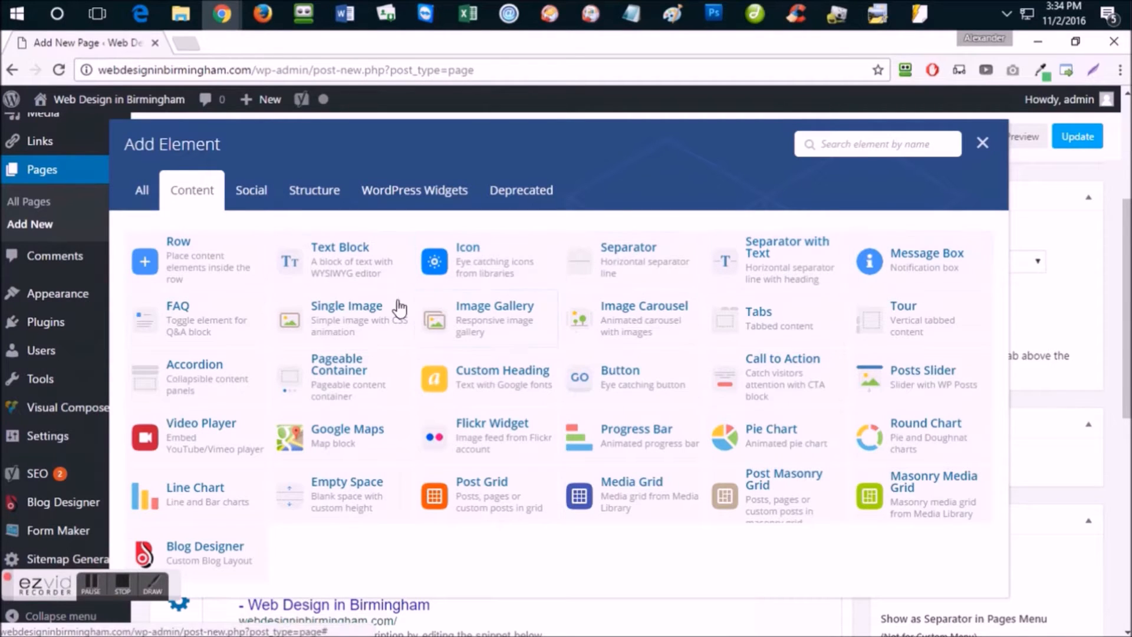
{"action": "left_click", "coordinate": [274, 202]}
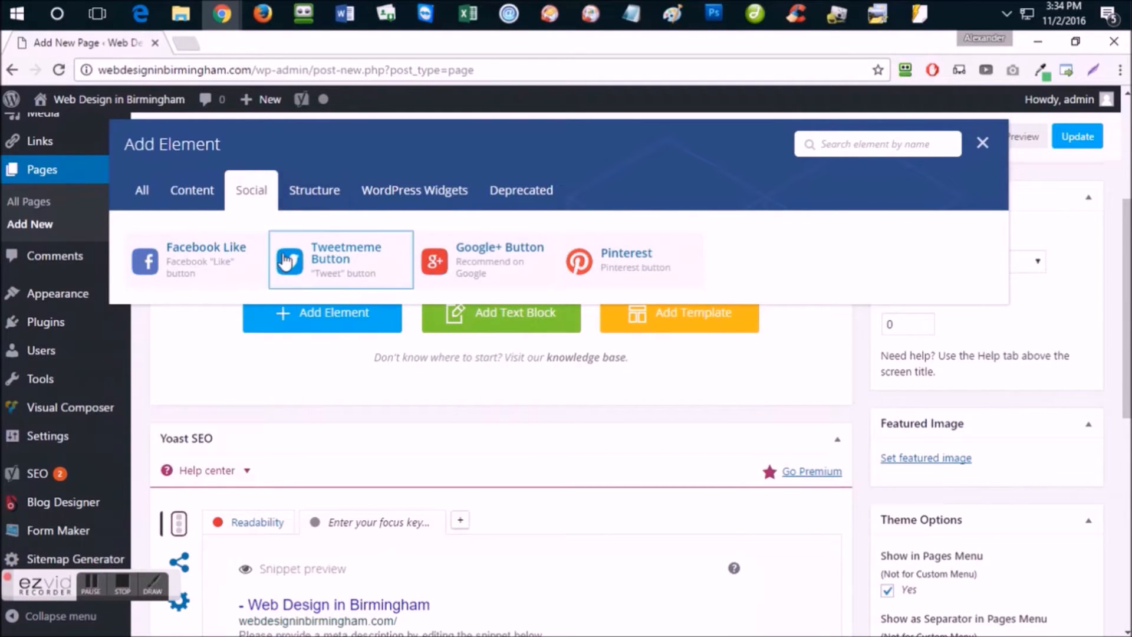
{"action": "left_click", "coordinate": [345, 203]}
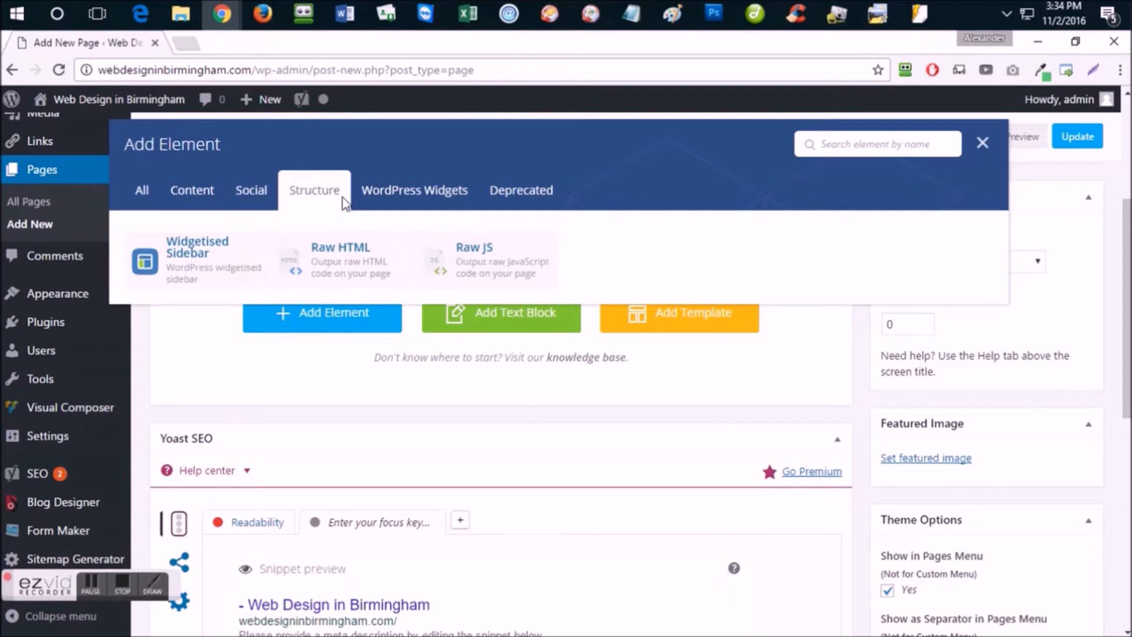
{"action": "left_click", "coordinate": [422, 201]}
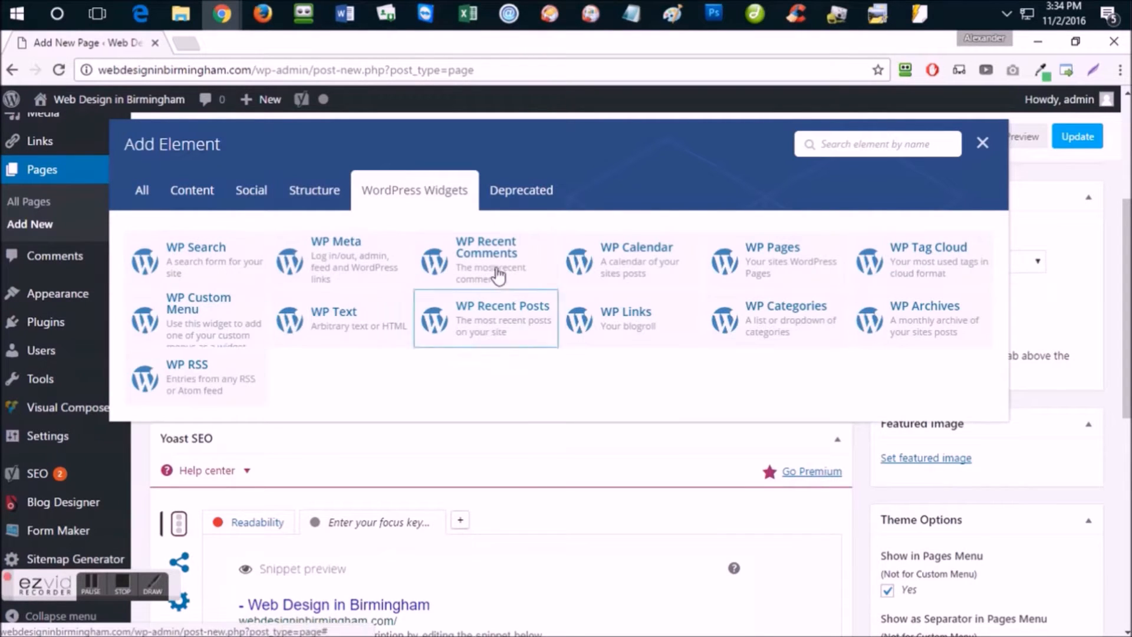
{"action": "left_click", "coordinate": [519, 203]}
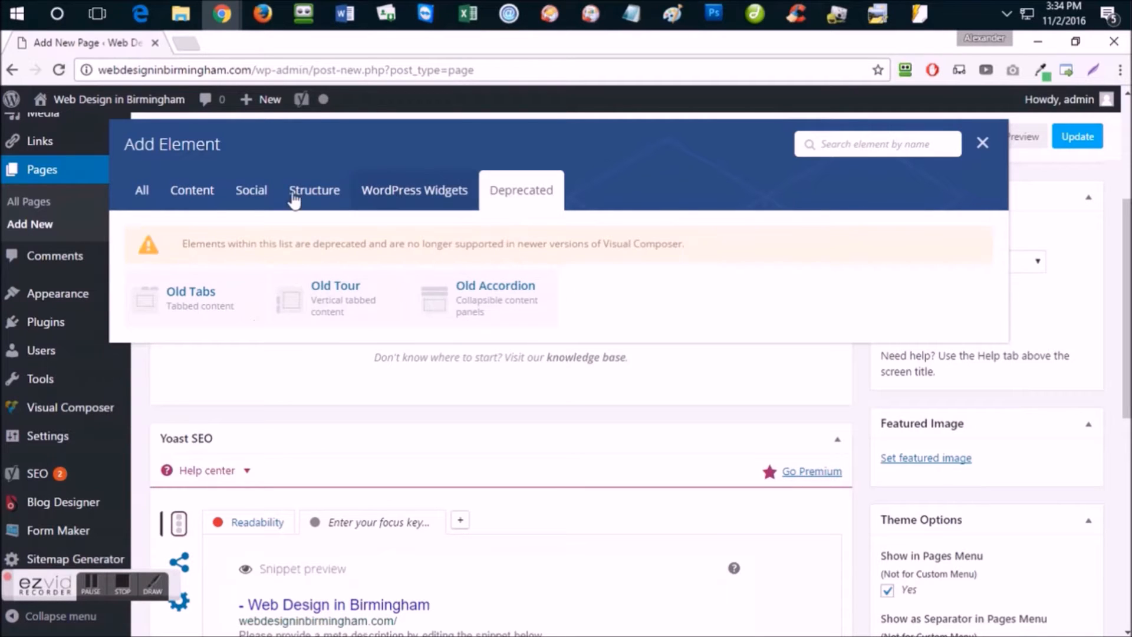
{"action": "left_click", "coordinate": [203, 199]}
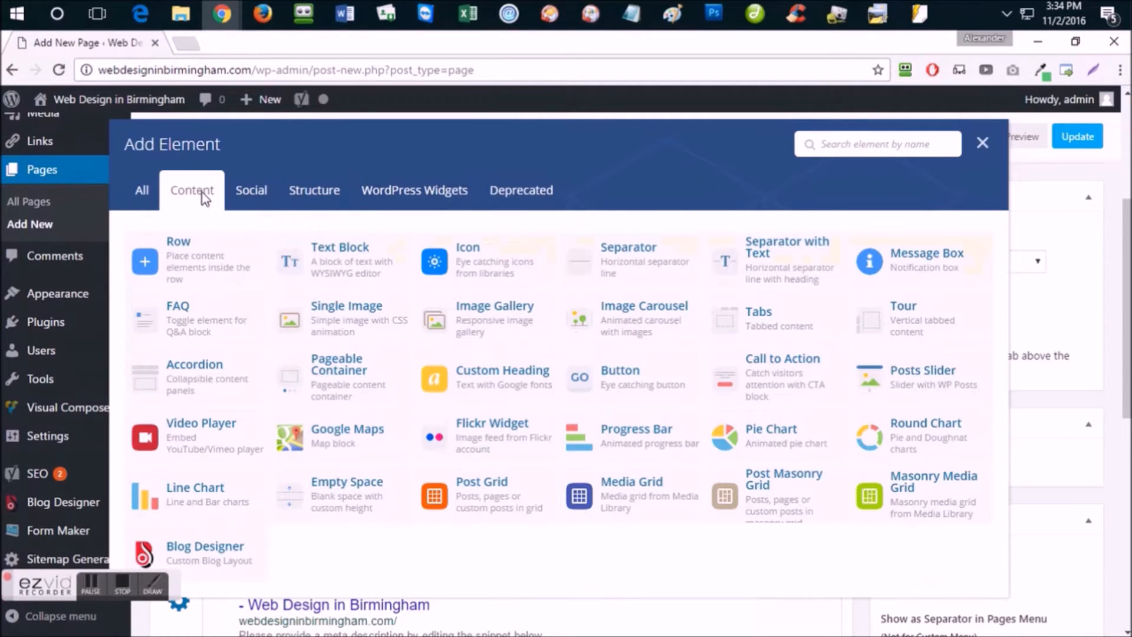
{"action": "left_click", "coordinate": [148, 200]}
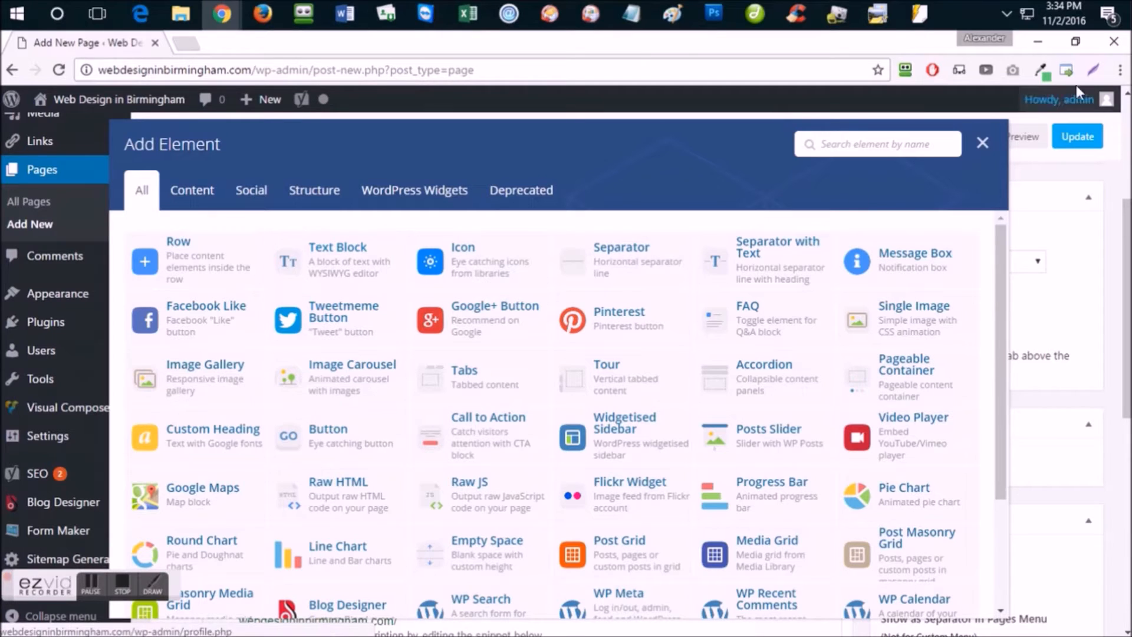
{"action": "left_click", "coordinate": [1094, 70]}
{"action": "left_click_drag", "start_coordinate": [257, 222], "coordinate": [416, 292]}
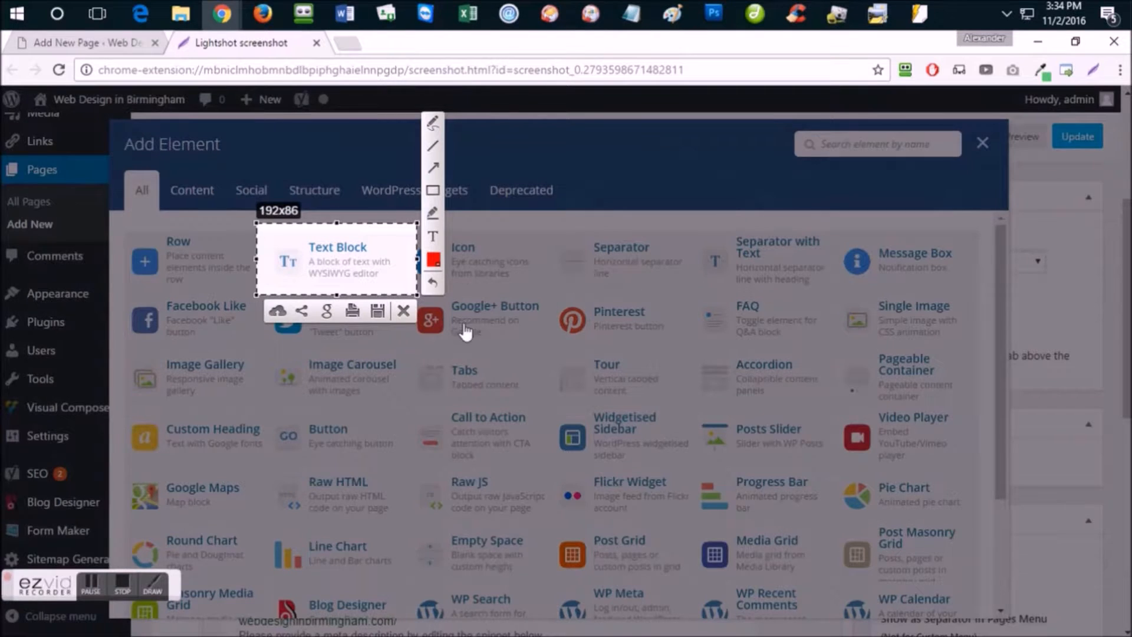
{"action": "key", "text": "Escape"}
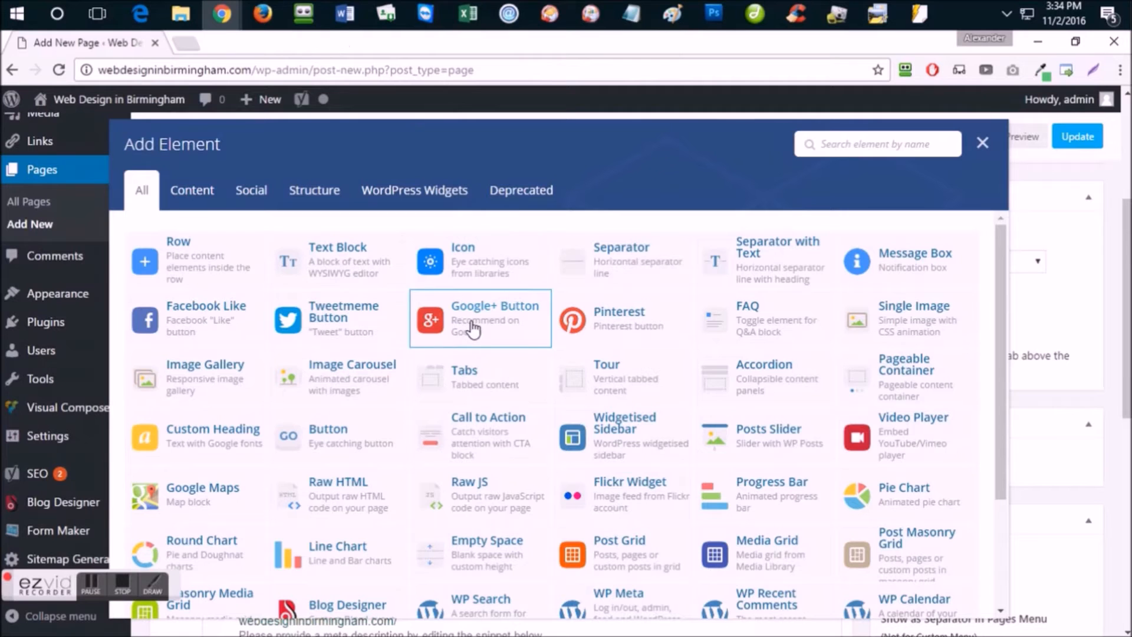
Add a Text Block element and replace its placeholder text with "How SEO has changed in the past few month!"
{"action": "left_click", "coordinate": [332, 273]}
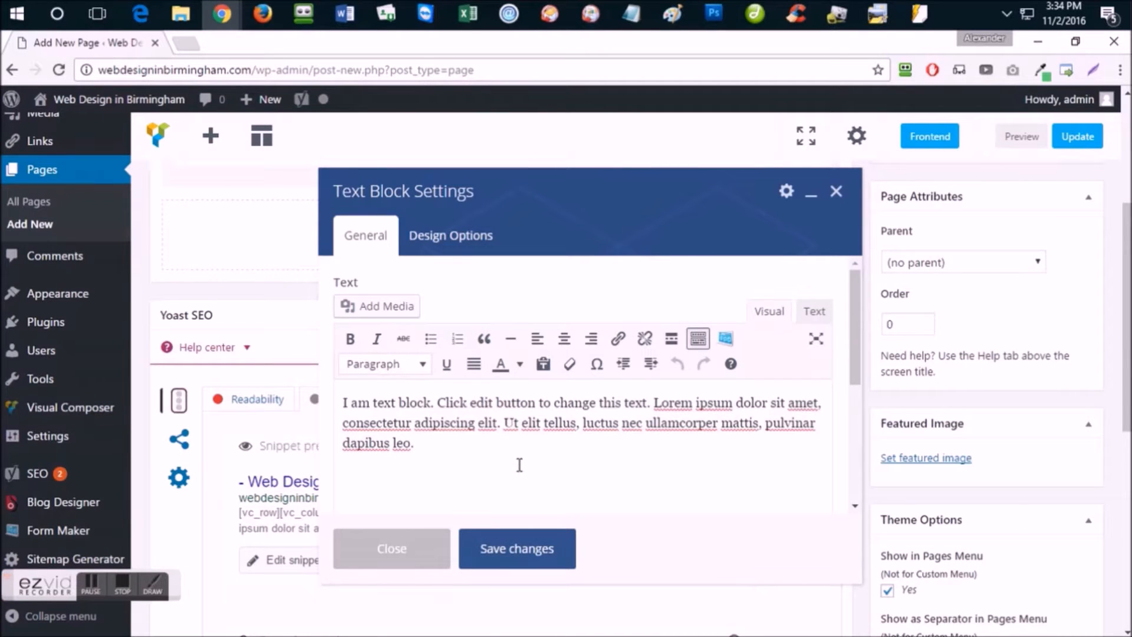
{"action": "key", "text": "ctrl+a"}
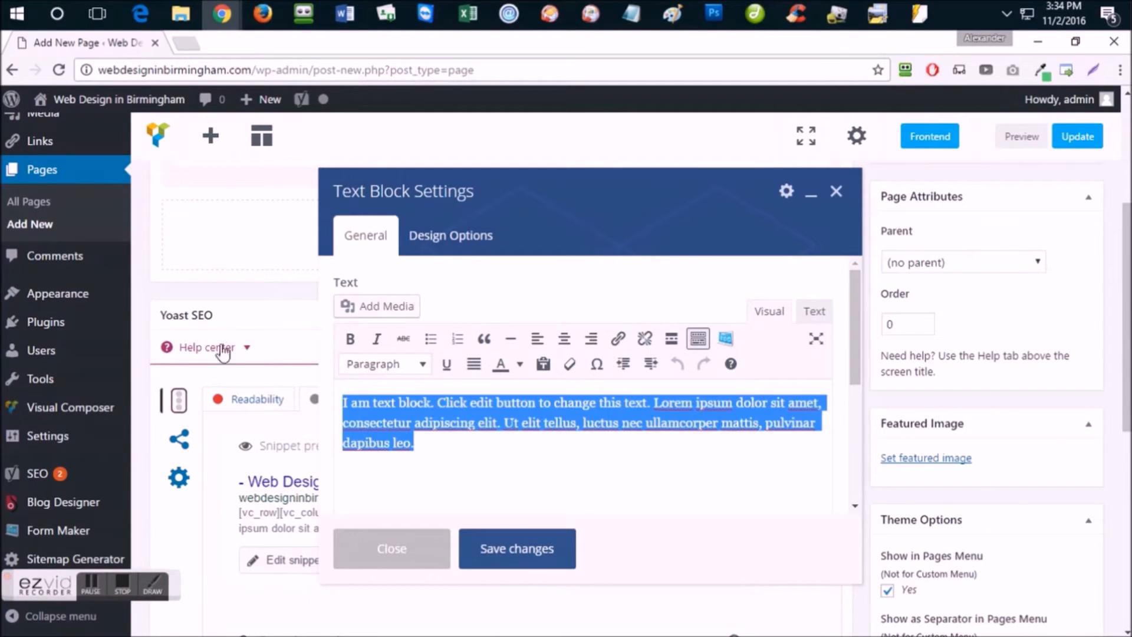
{"action": "left_click", "coordinate": [593, 448]}
{"action": "left_click_drag", "start_coordinate": [594, 448], "coordinate": [350, 390]}
{"action": "left_click", "coordinate": [526, 484]}
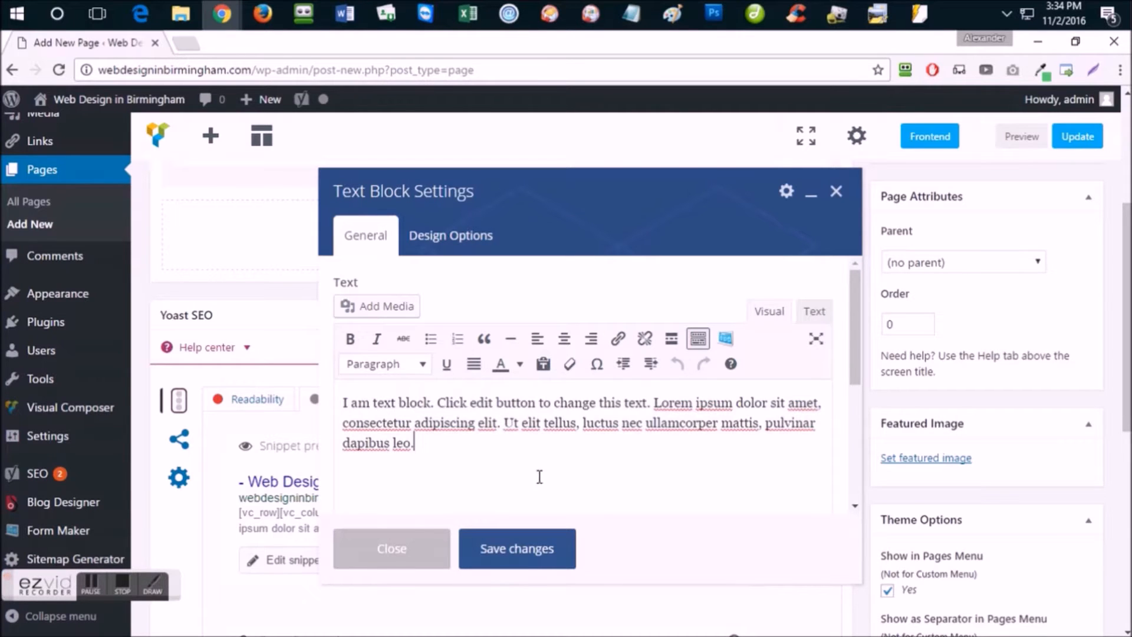
{"action": "key", "text": "ctrl+a"}
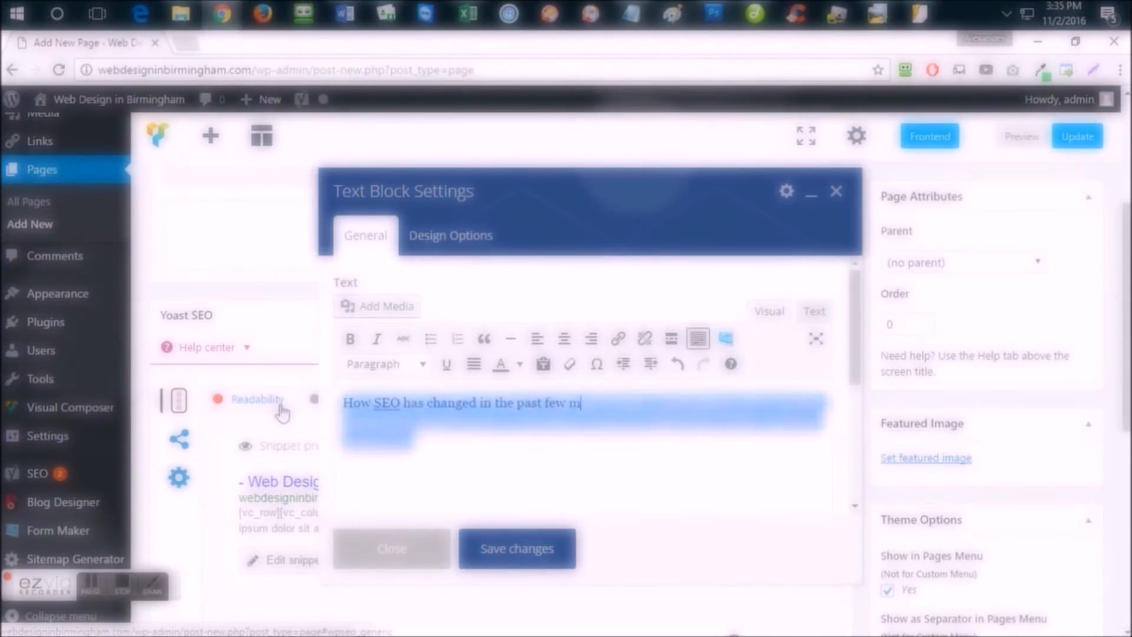
{"action": "type", "text": "onth"}
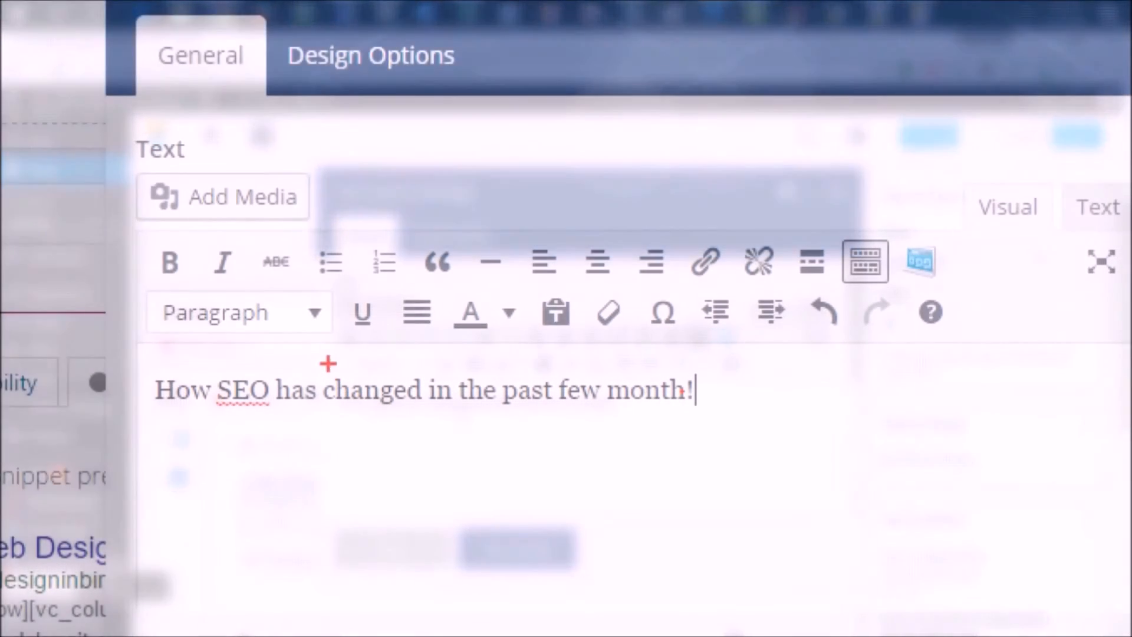
{"action": "left_click_drag", "start_coordinate": [328, 364], "coordinate": [682, 391]}
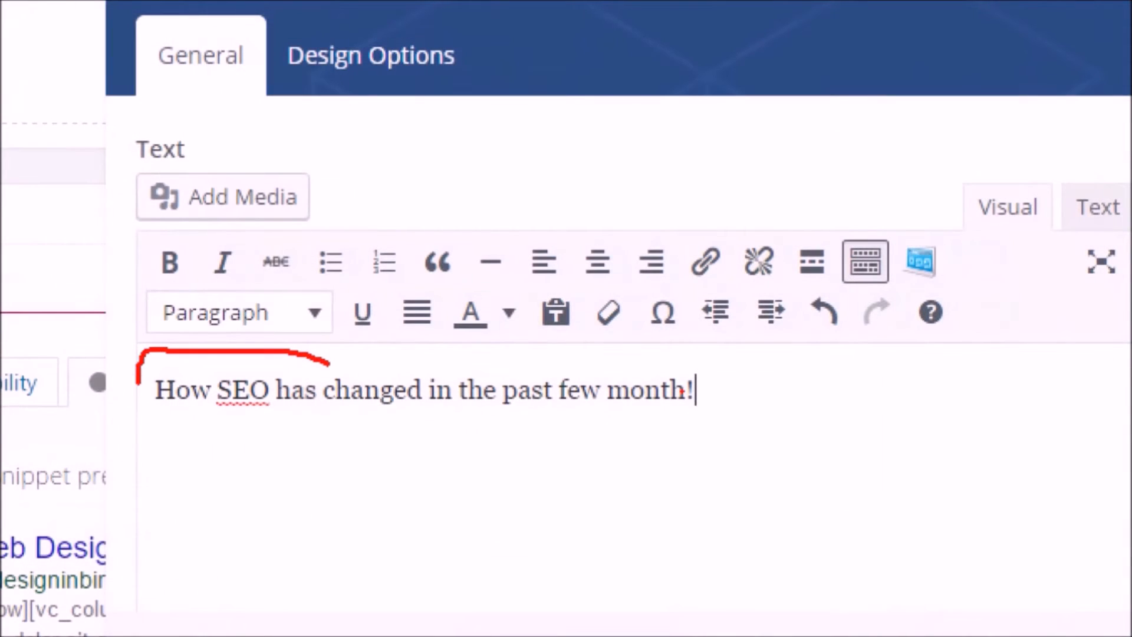
{"action": "mouse_move", "coordinate": [138, 384]}
{"action": "left_mouse_down"}
{"action": "mouse_move", "coordinate": [295, 457]}
{"action": "mouse_move", "coordinate": [645, 469]}
{"action": "mouse_move", "coordinate": [731, 358]}
{"action": "mouse_move", "coordinate": [313, 358]}
{"action": "left_mouse_up"}
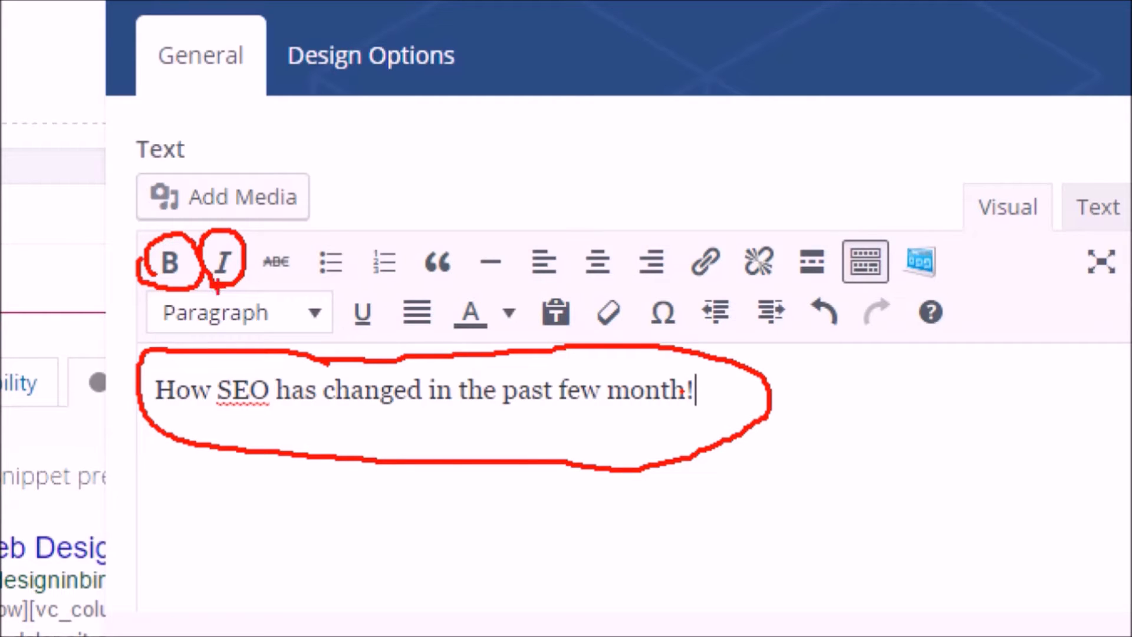
{"action": "left_click_drag", "start_coordinate": [164, 326], "coordinate": [224, 326]}
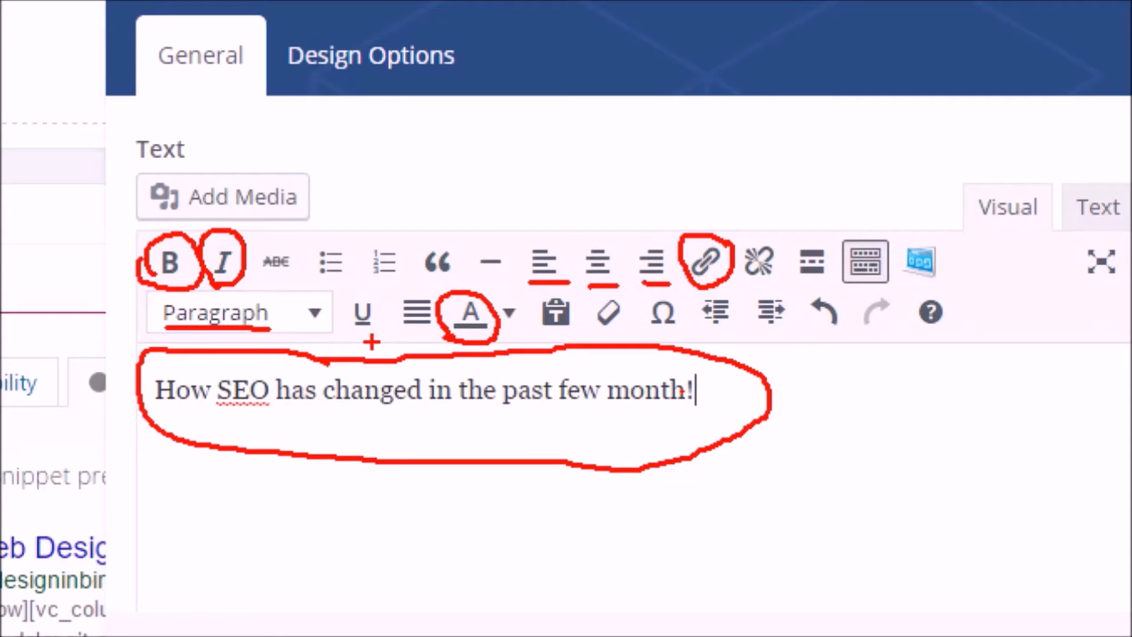
{"action": "left_click_drag", "start_coordinate": [346, 334], "coordinate": [392, 309]}
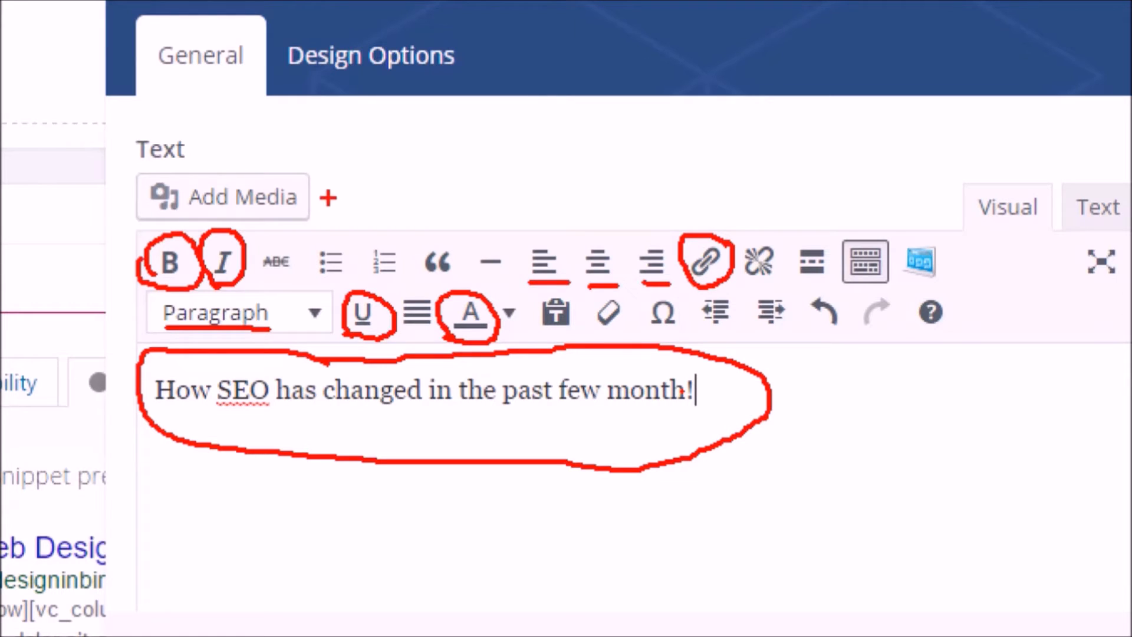
{"action": "left_click_drag", "start_coordinate": [378, 199], "coordinate": [454, 200]}
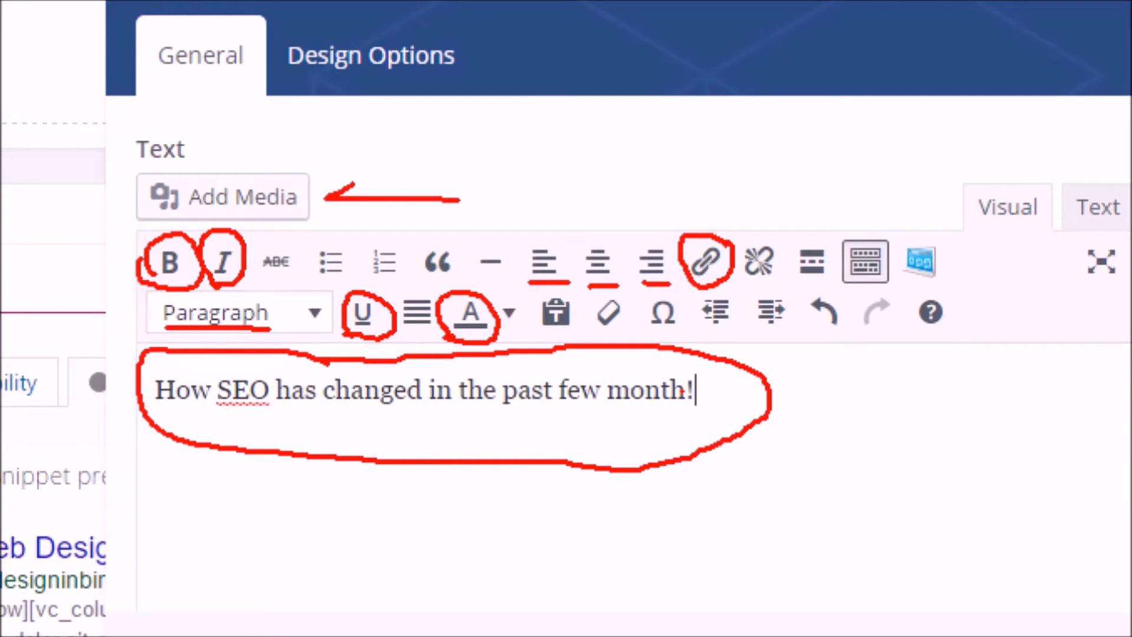
{"action": "left_click_drag", "start_coordinate": [340, 207], "coordinate": [366, 218]}
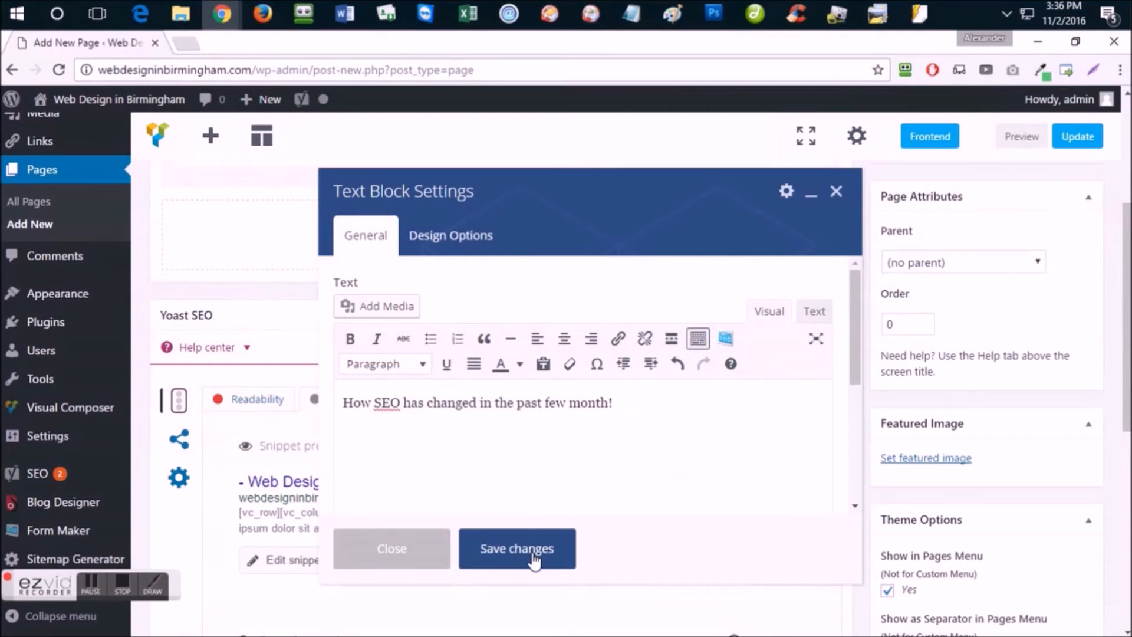
Save the text block's changes
{"action": "left_click", "coordinate": [534, 560]}
Title the page "How SEO has changed in the past few month", with "has" and "changed" in lower case
{"action": "scroll", "coordinate": [496, 379], "scroll_direction": "up", "scroll_amount": 5}
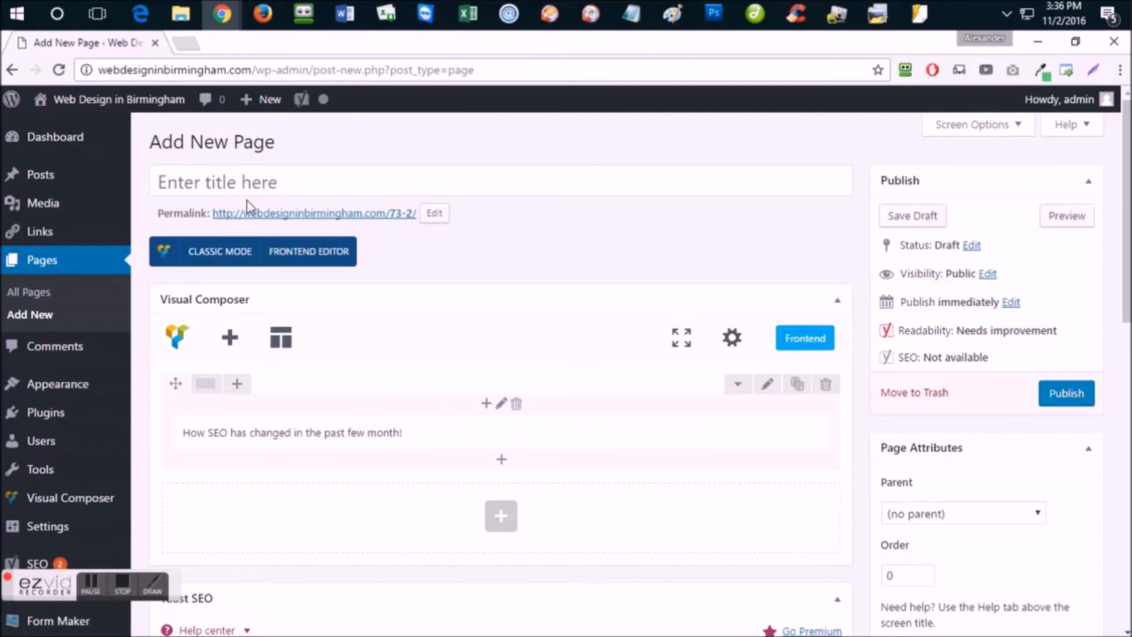
{"action": "left_click", "coordinate": [265, 181]}
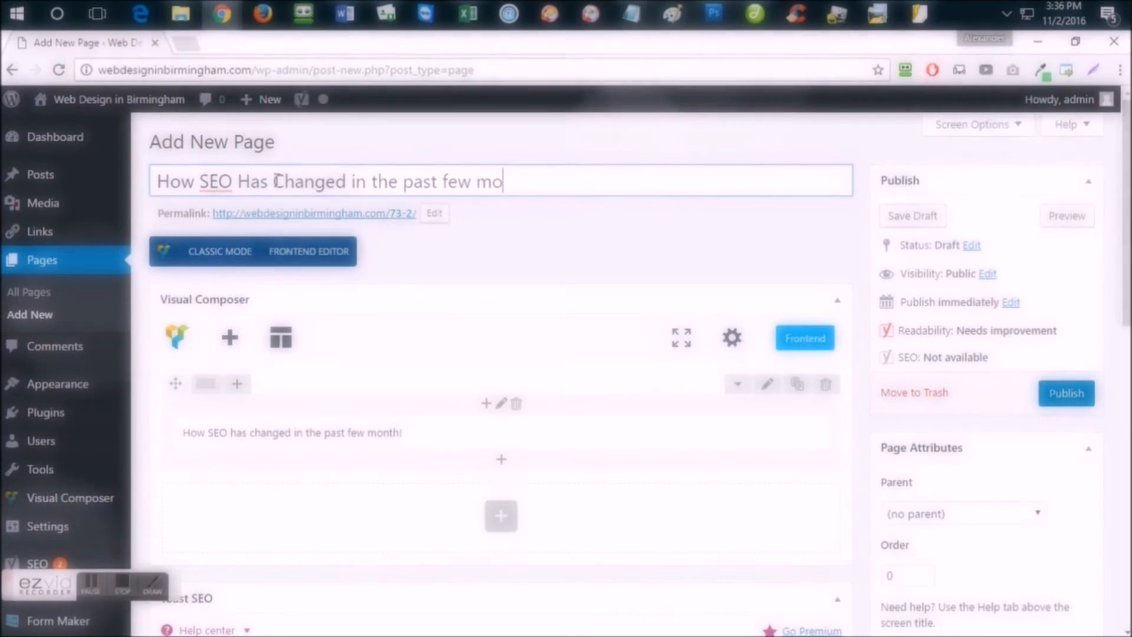
{"action": "type", "text": "nth"}
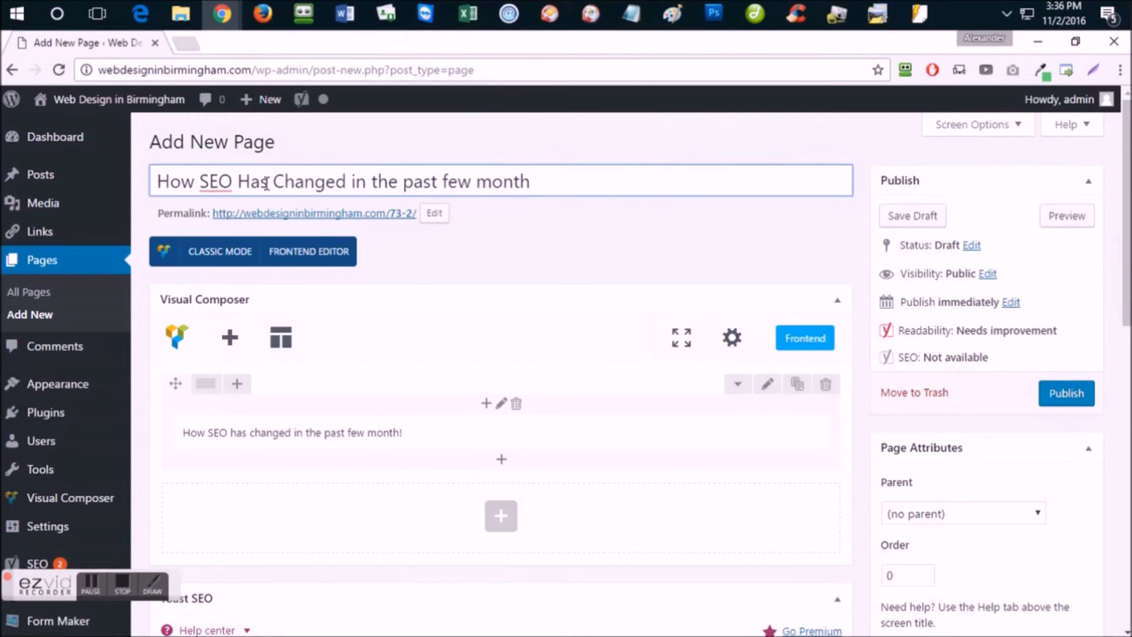
{"action": "key", "text": "BackSpace"}
{"action": "type", "text": "h"}
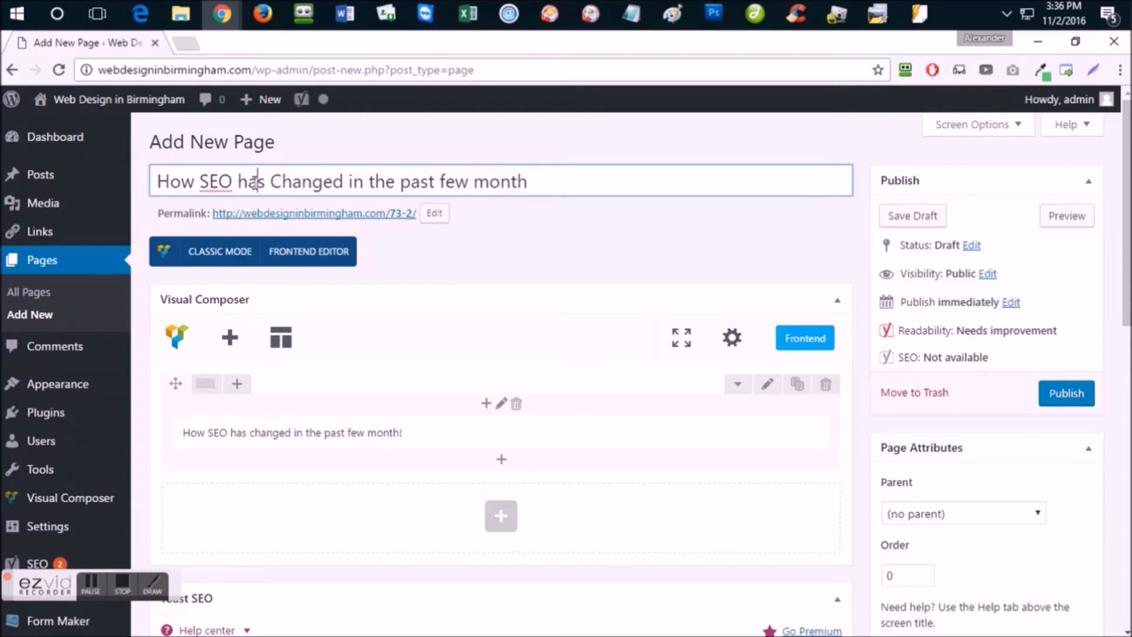
{"action": "key", "text": "BackSpace"}
{"action": "type", "text": "c"}
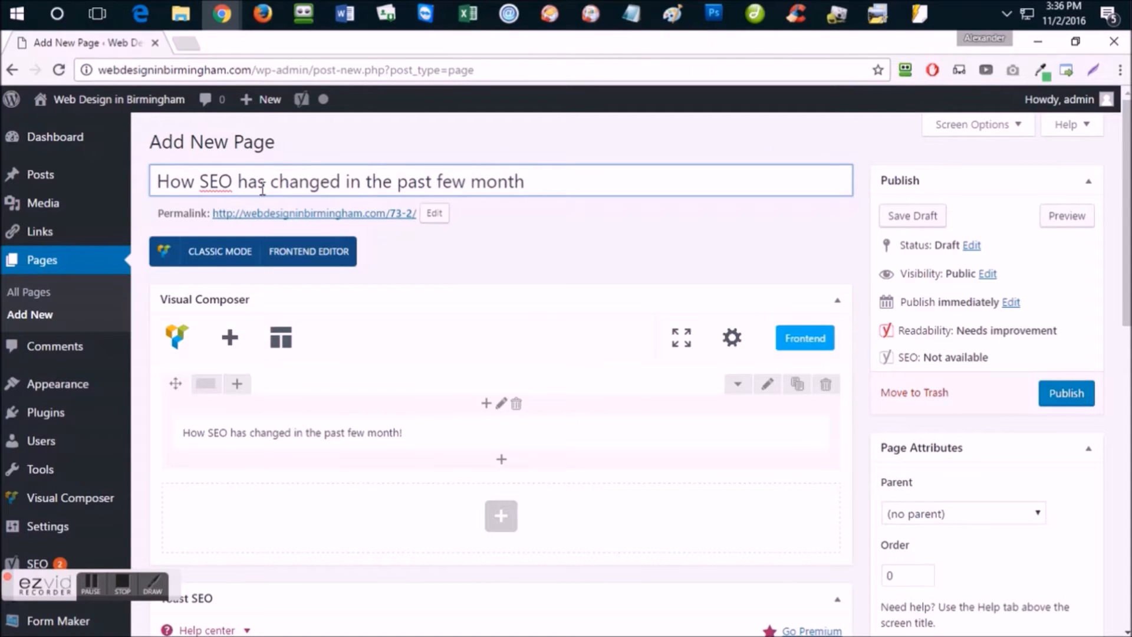
{"action": "key", "text": "End"}
Copy the page title, replace the permalink's slug with it and confirm the new permalink
{"action": "left_click_drag", "start_coordinate": [548, 178], "coordinate": [139, 175]}
{"action": "key", "text": "ctrl+c"}
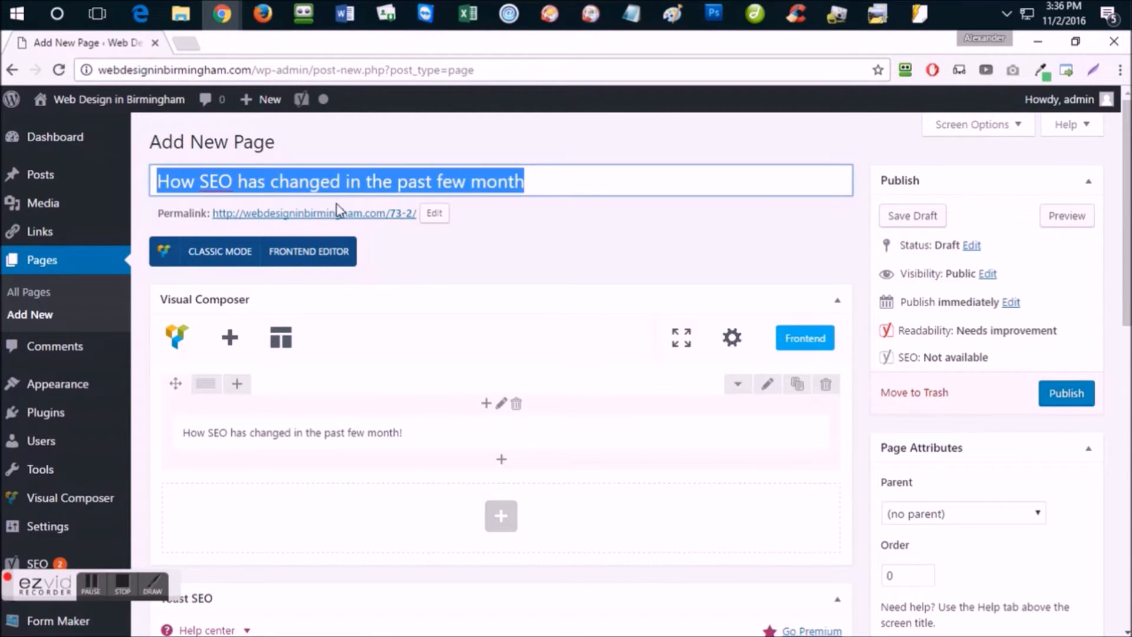
{"action": "left_click", "coordinate": [434, 213]}
{"action": "left_click_drag", "start_coordinate": [422, 210], "coordinate": [388, 210]}
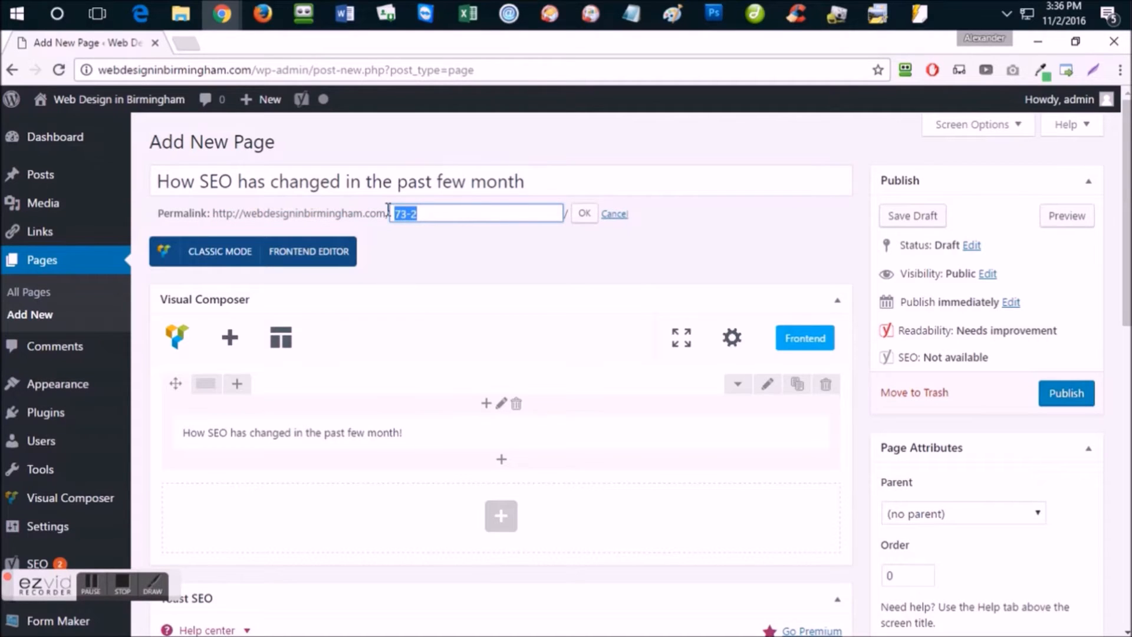
{"action": "key", "text": "ctrl+v"}
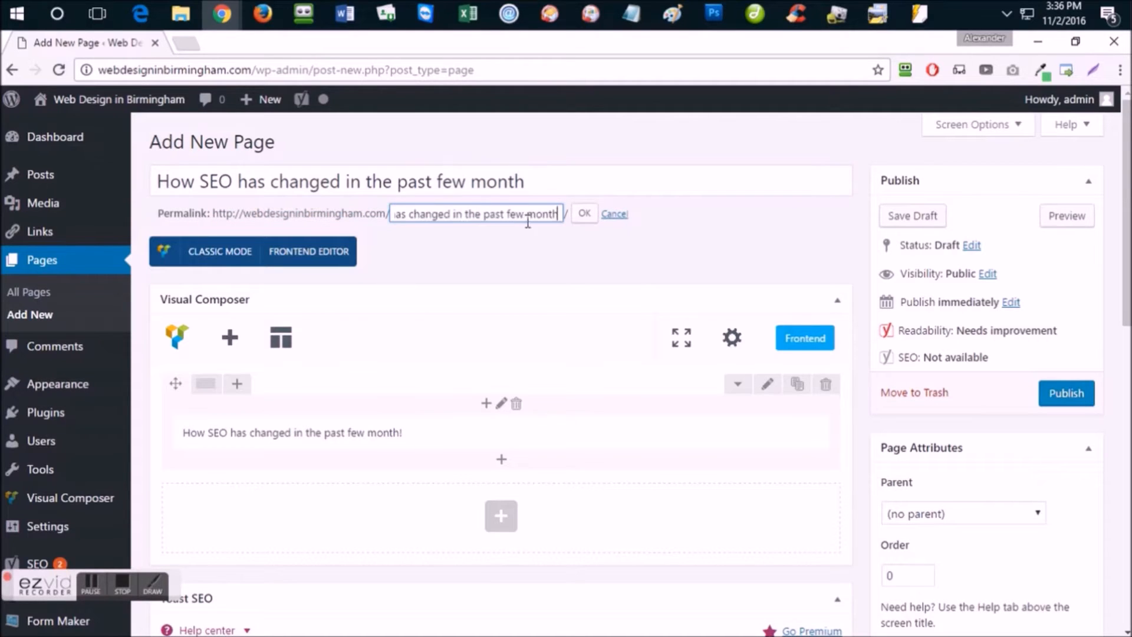
{"action": "left_click", "coordinate": [584, 216]}
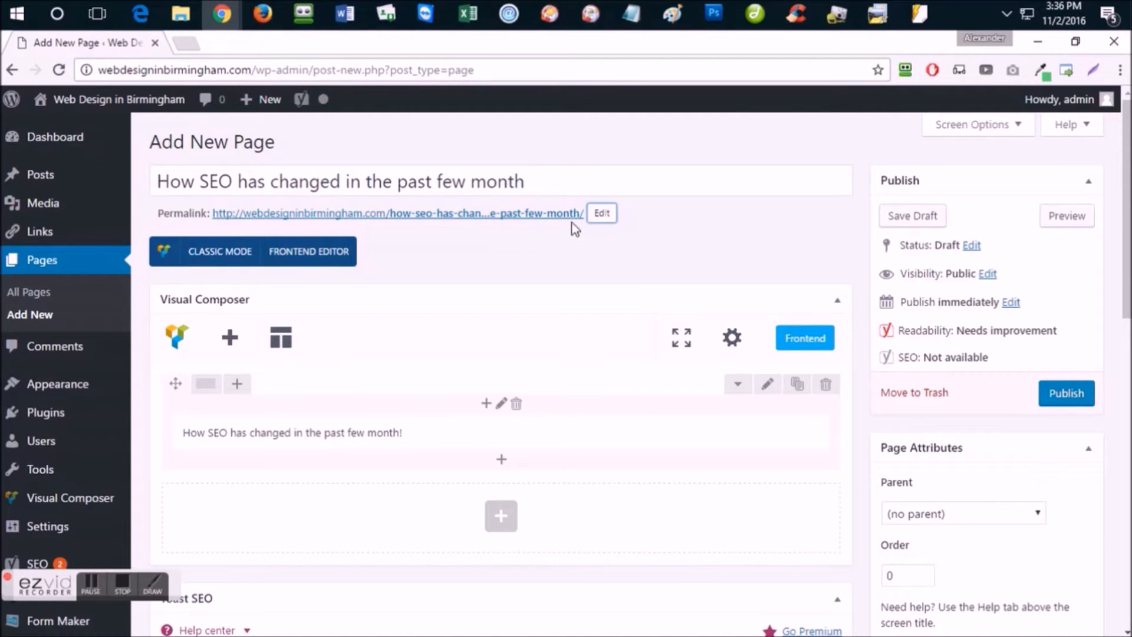
Open the permalink's slug for editing to review it and confirm it as is
{"action": "left_click", "coordinate": [602, 213]}
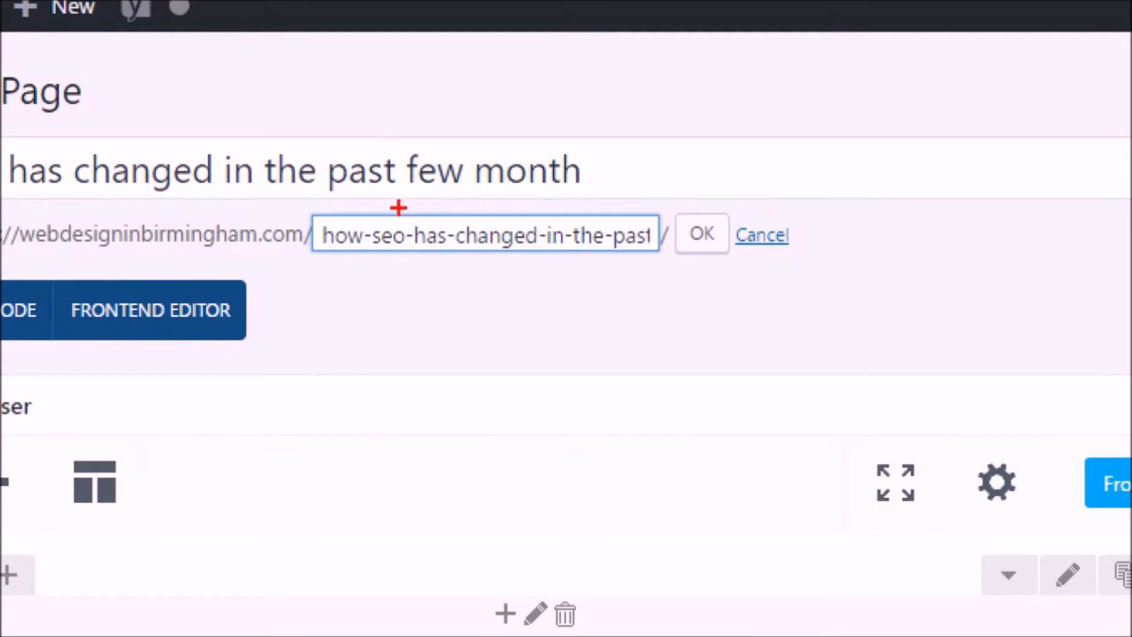
{"action": "left_click_drag", "start_coordinate": [343, 258], "coordinate": [587, 266]}
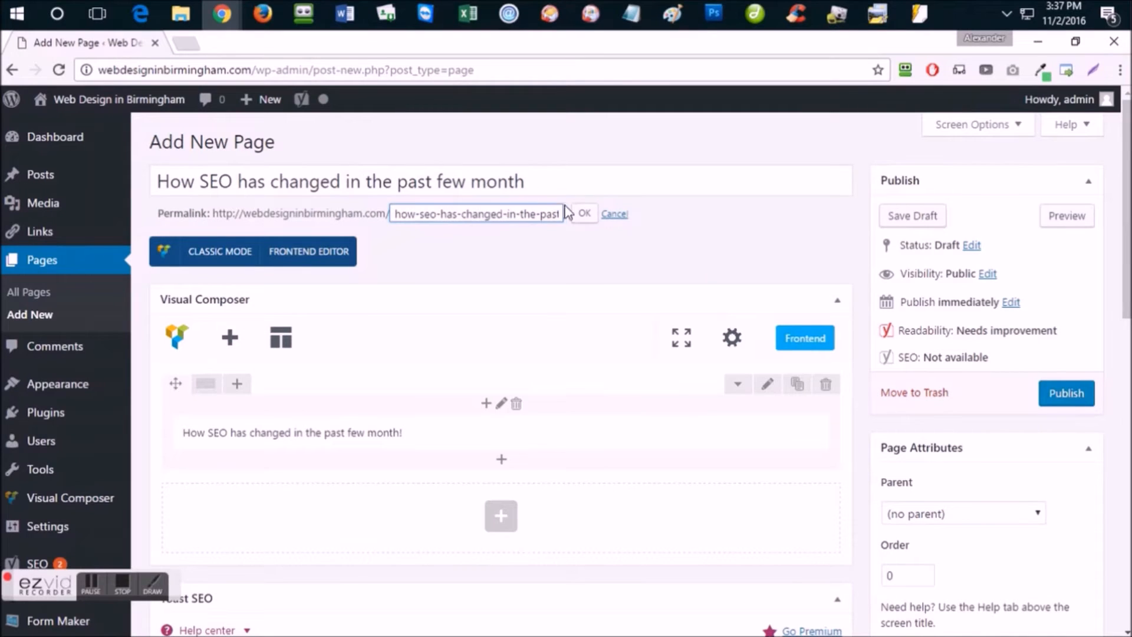
{"action": "left_click", "coordinate": [584, 214]}
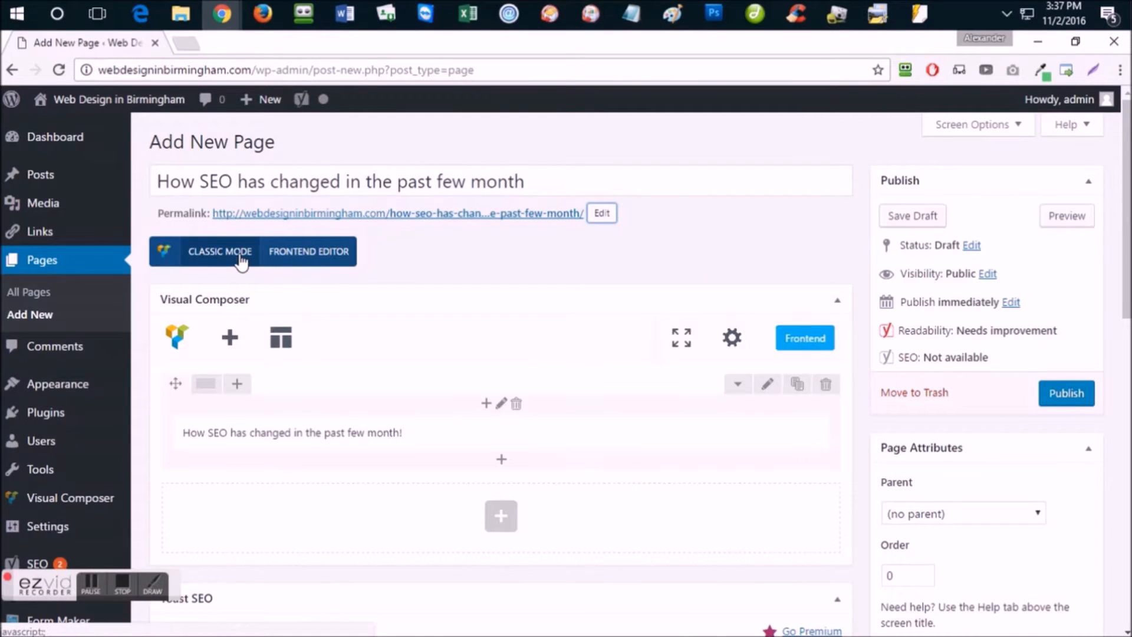
Split the row containing the text block into two equal columns
{"action": "scroll", "coordinate": [240, 252], "scroll_direction": "down", "scroll_amount": 1}
{"action": "mouse_move", "coordinate": [208, 302]}
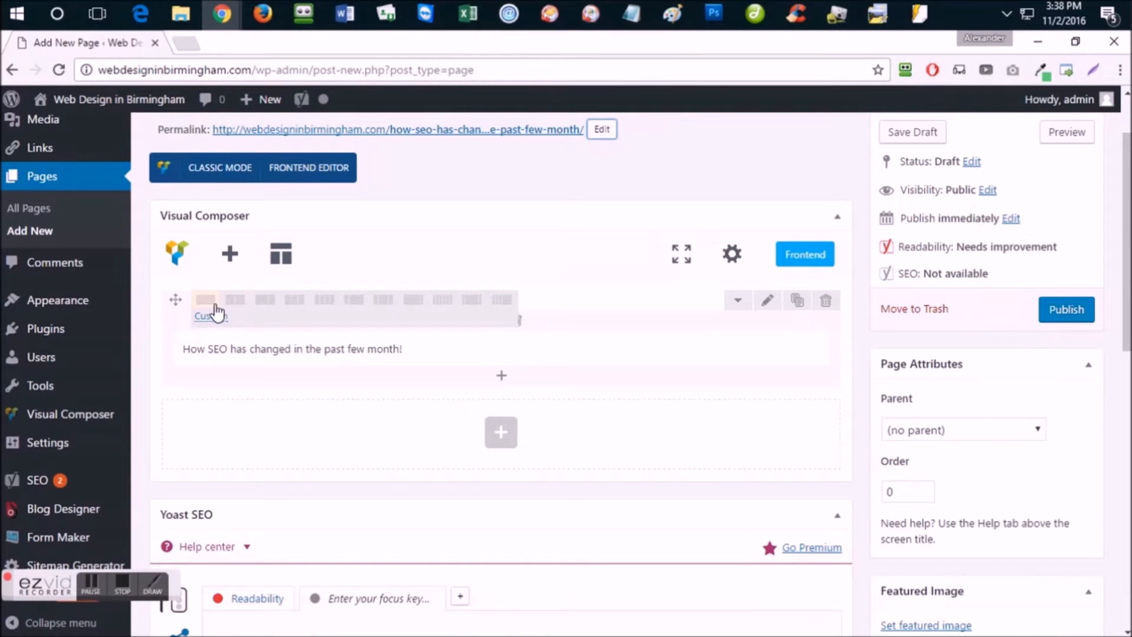
{"action": "left_click", "coordinate": [232, 303]}
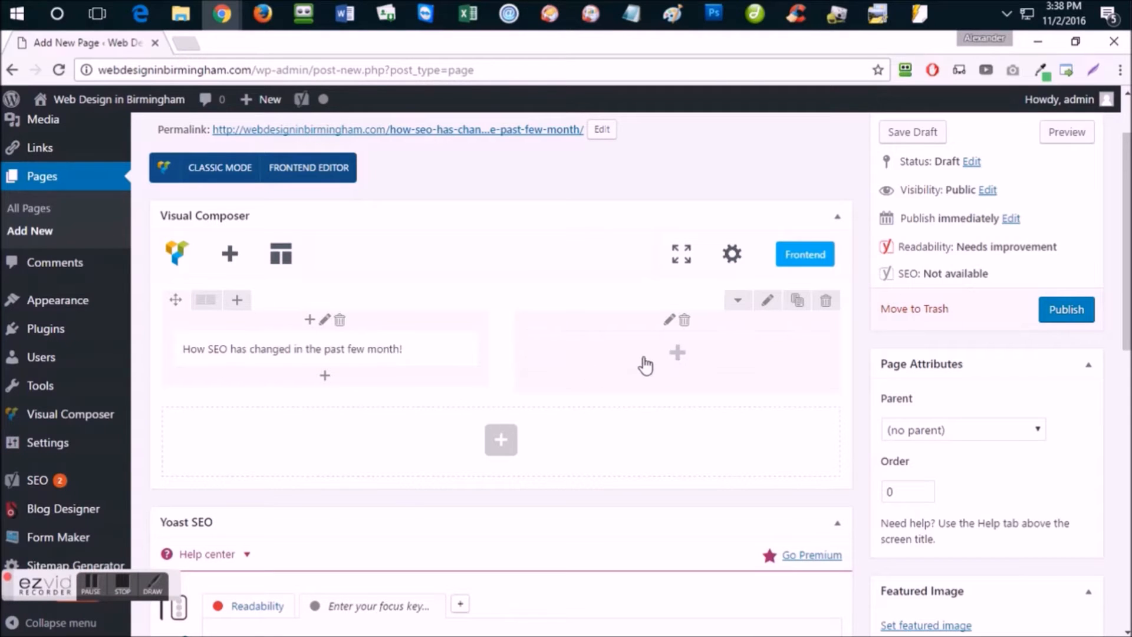
Add a Text Block element to the row's empty second column and delete its placeholder text
{"action": "left_click", "coordinate": [678, 353]}
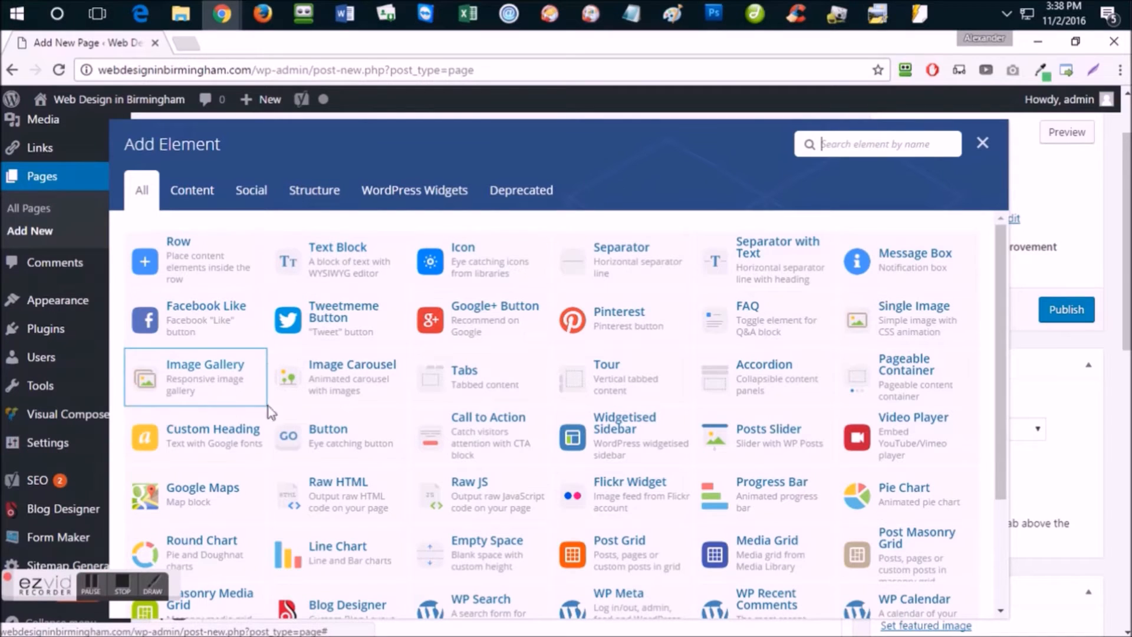
{"action": "left_click", "coordinate": [358, 276]}
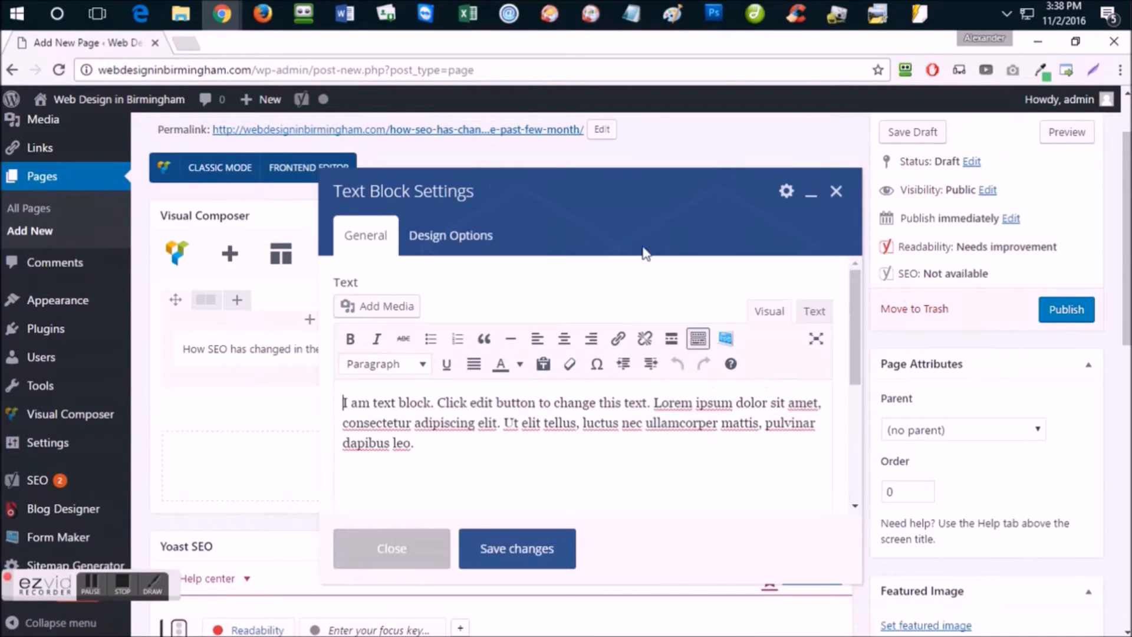
{"action": "left_click_drag", "start_coordinate": [532, 447], "coordinate": [327, 400]}
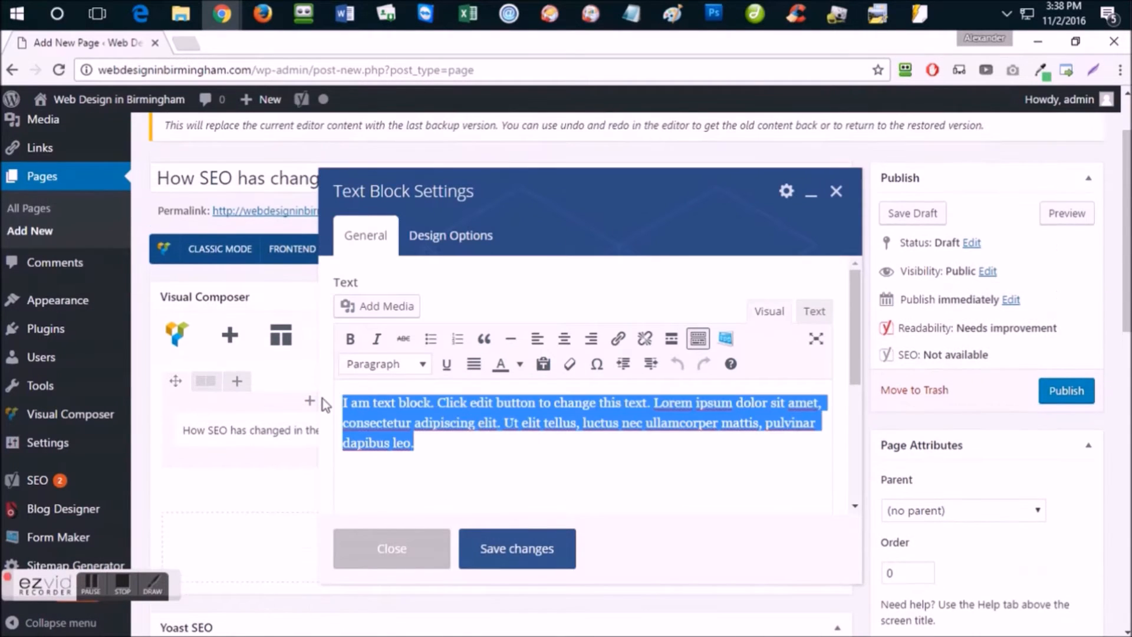
{"action": "key", "text": "BackSpace"}
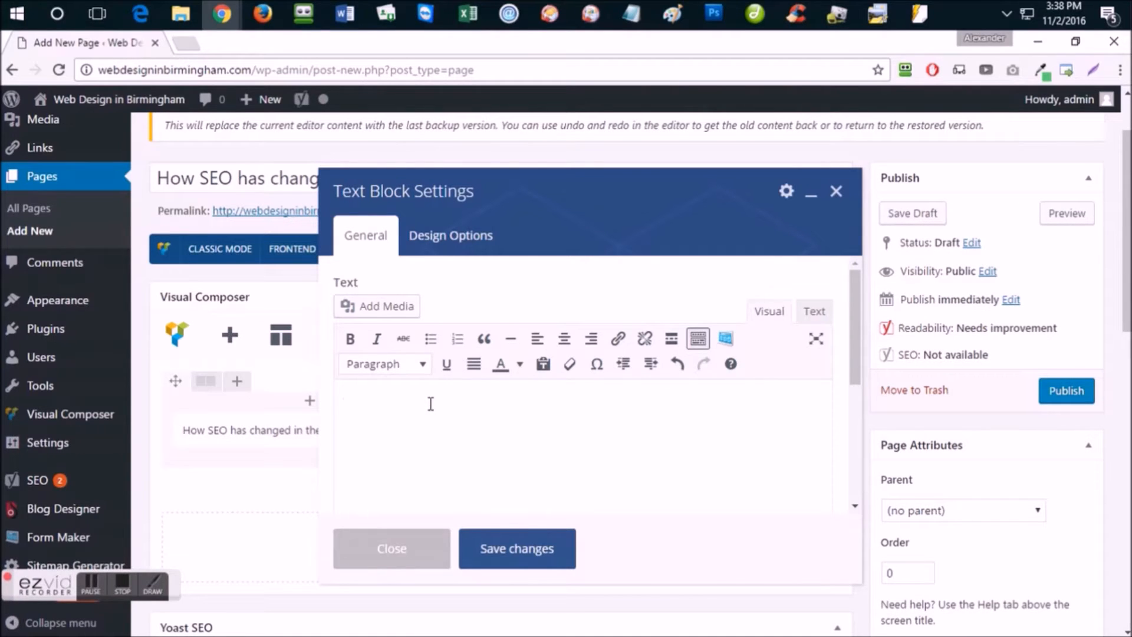
Insert the w.png image of the two businesspeople from the media library into the text block
{"action": "left_click", "coordinate": [390, 321]}
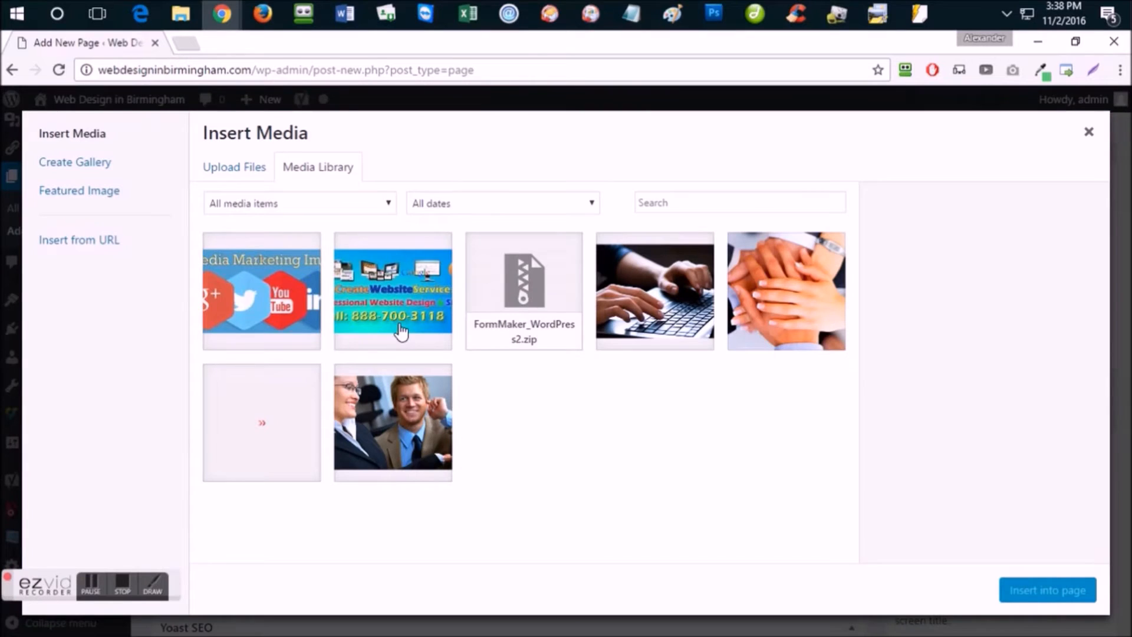
{"action": "left_click", "coordinate": [403, 423]}
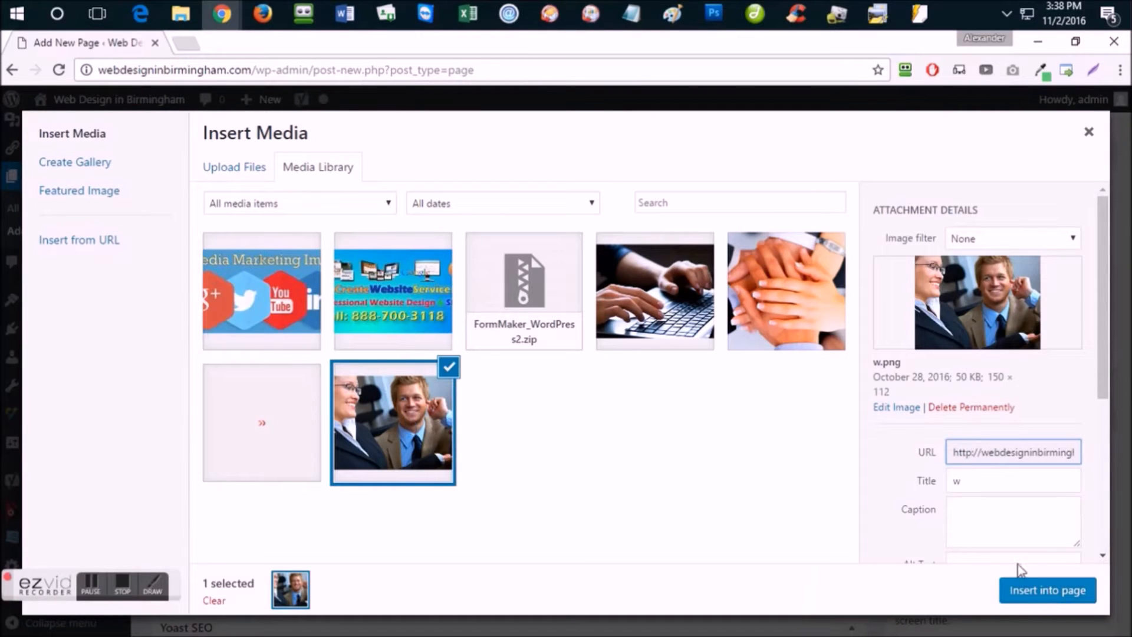
{"action": "left_click", "coordinate": [1026, 591]}
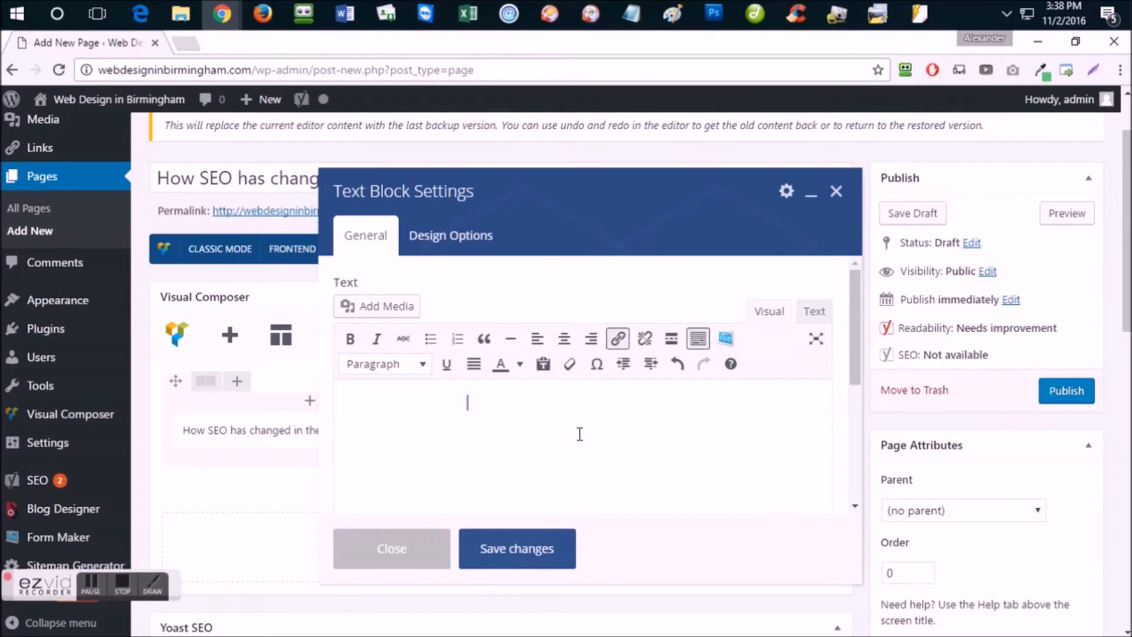
Enlarge the inserted image to about 229 × 171 px and align it to the center
{"action": "scroll", "coordinate": [573, 428], "scroll_direction": "down", "scroll_amount": 1}
{"action": "left_click", "coordinate": [446, 378]}
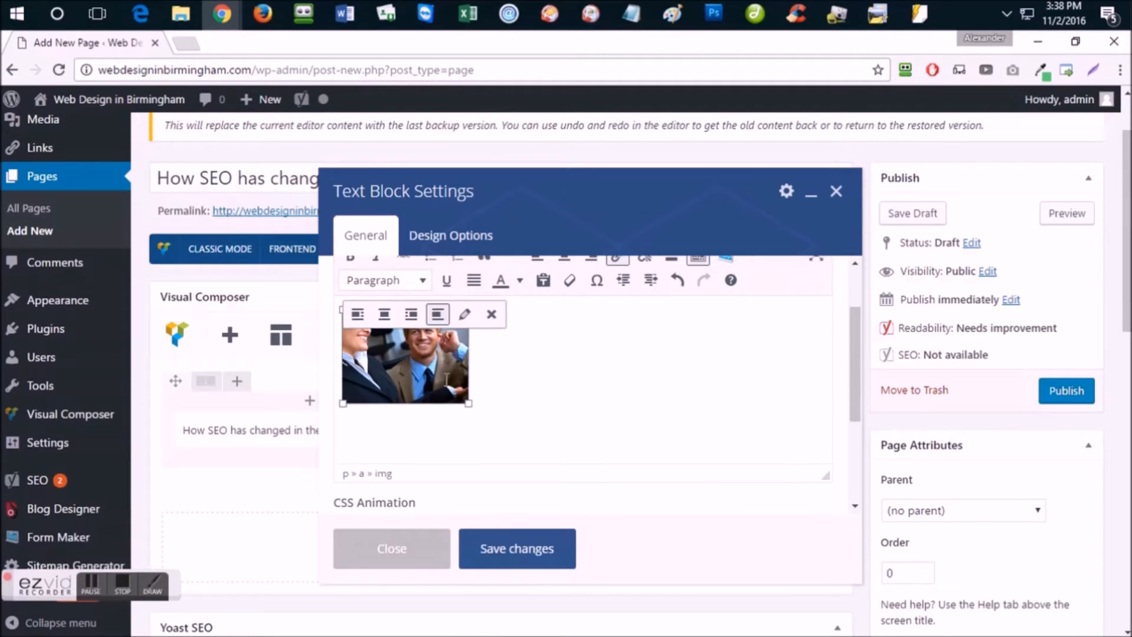
{"action": "left_click_drag", "start_coordinate": [468, 404], "coordinate": [523, 444]}
{"action": "left_click", "coordinate": [521, 406]}
{"action": "left_click", "coordinate": [472, 395]}
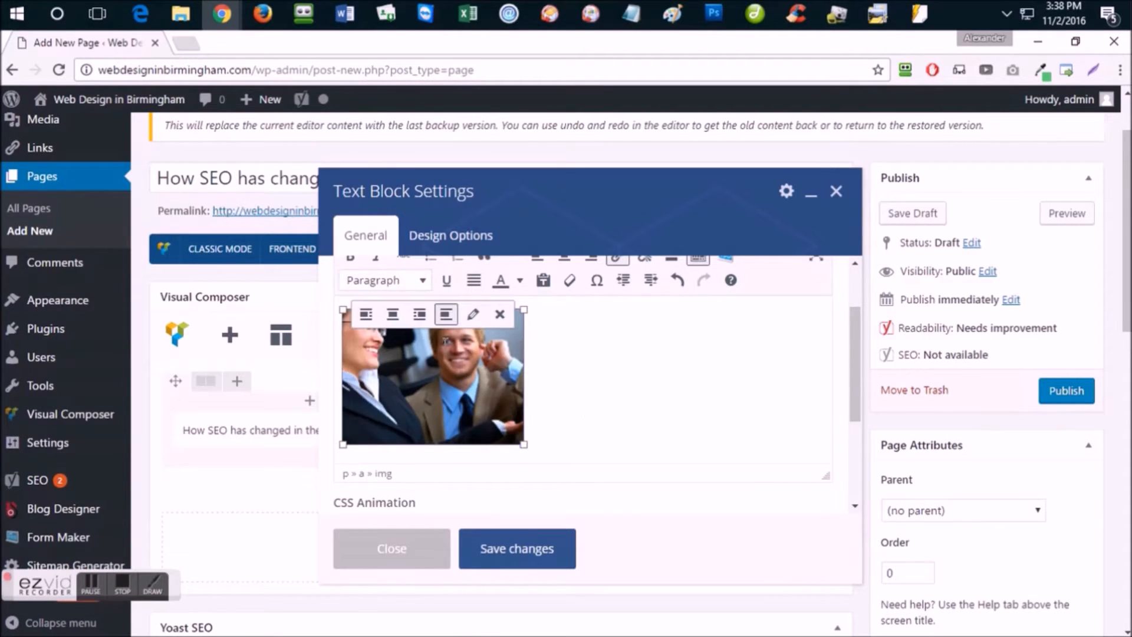
{"action": "left_click", "coordinate": [392, 314]}
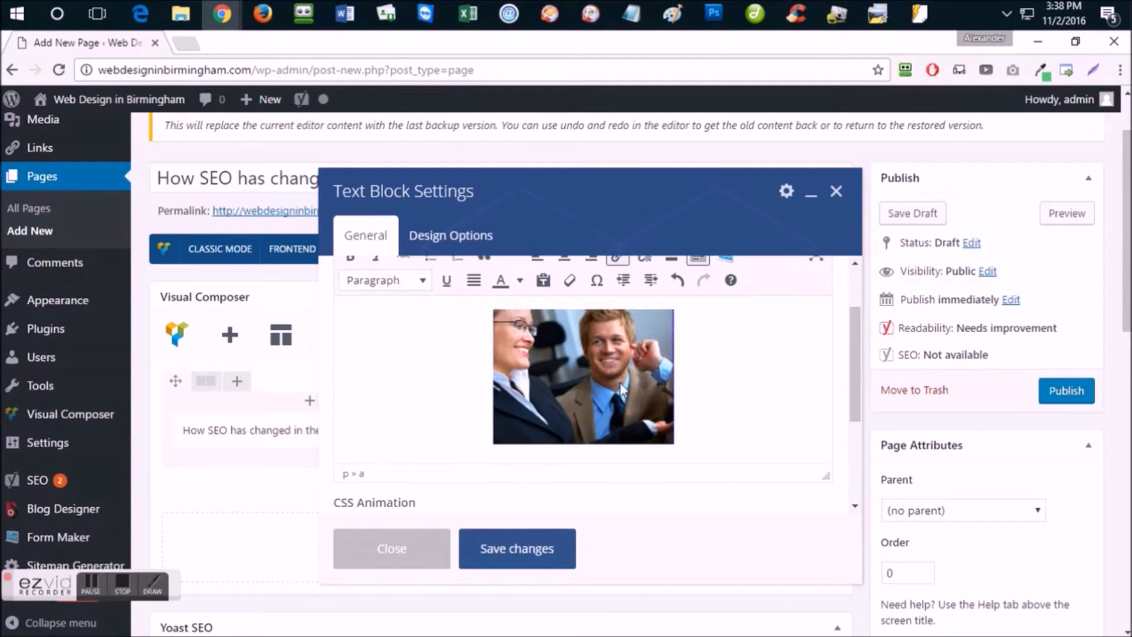
{"action": "mouse_move", "coordinate": [674, 447]}
{"action": "left_mouse_down"}
{"action": "mouse_move", "coordinate": [688, 451]}
{"action": "mouse_move", "coordinate": [676, 453]}
{"action": "left_mouse_up"}
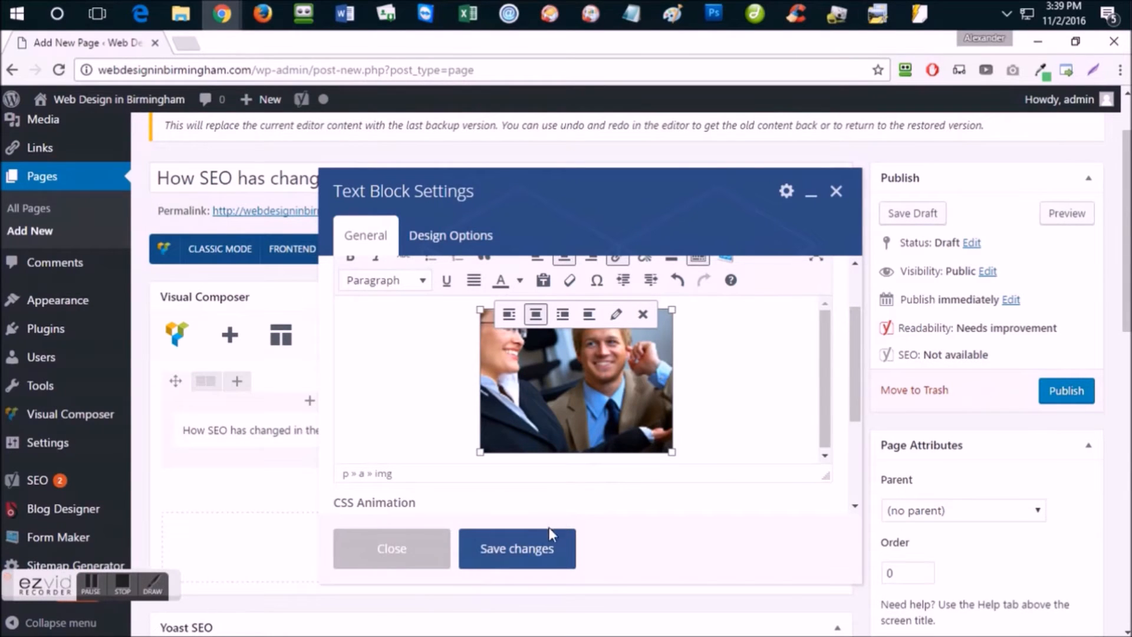
{"action": "left_click", "coordinate": [689, 418]}
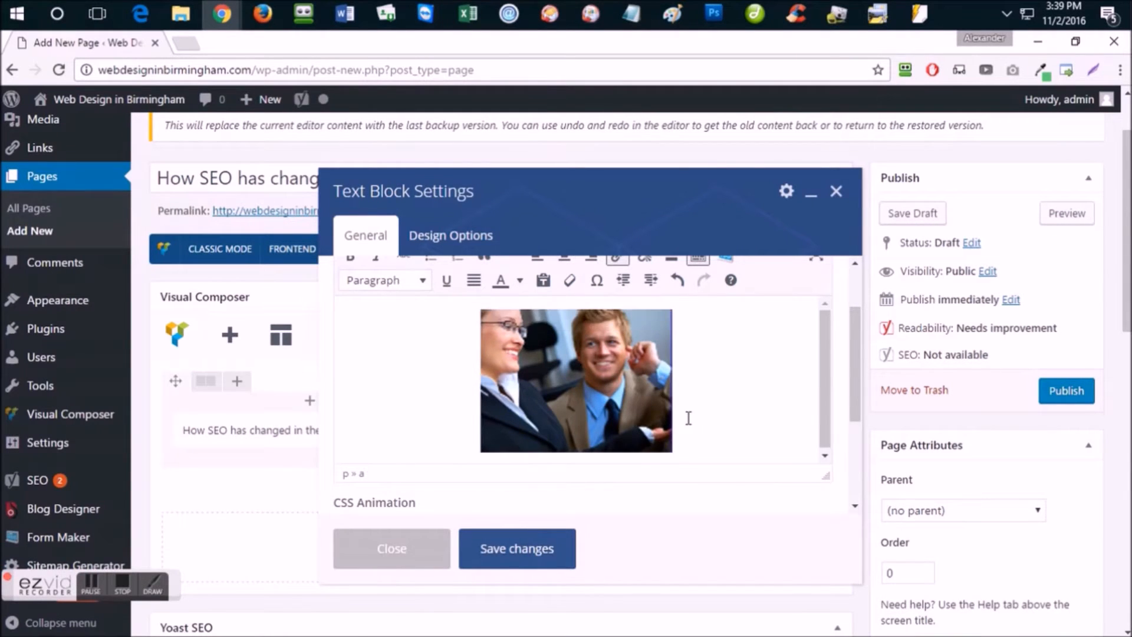
Set the image's Link To option to None, update the image details and save the text block's changes
{"action": "left_click", "coordinate": [630, 407]}
{"action": "left_click", "coordinate": [615, 318]}
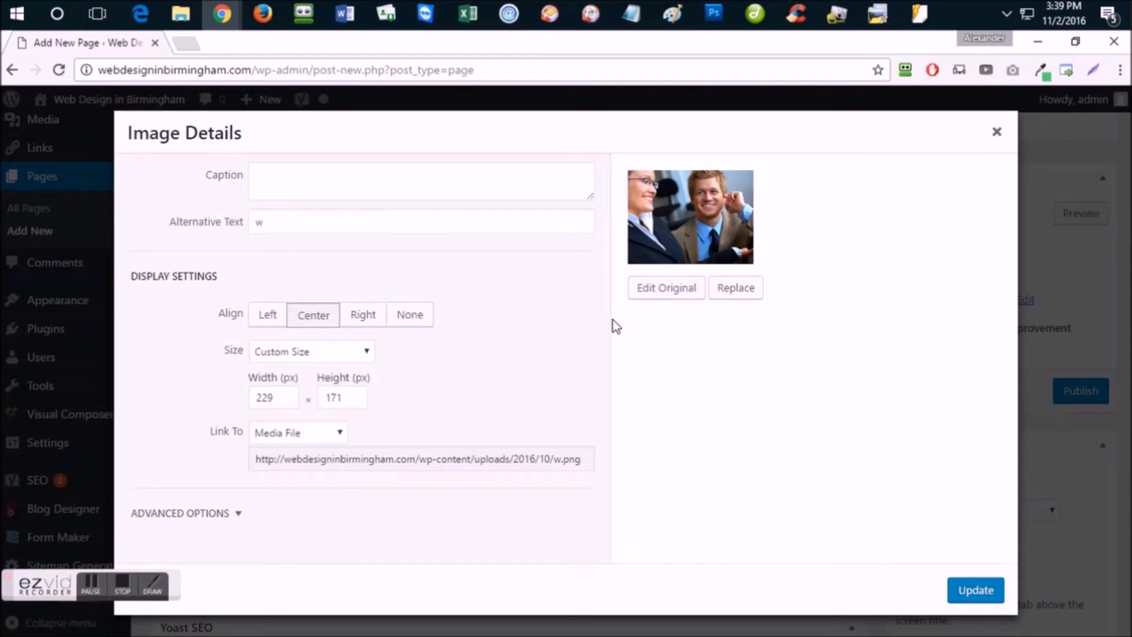
{"action": "left_click", "coordinate": [296, 187]}
{"action": "left_click", "coordinate": [291, 219]}
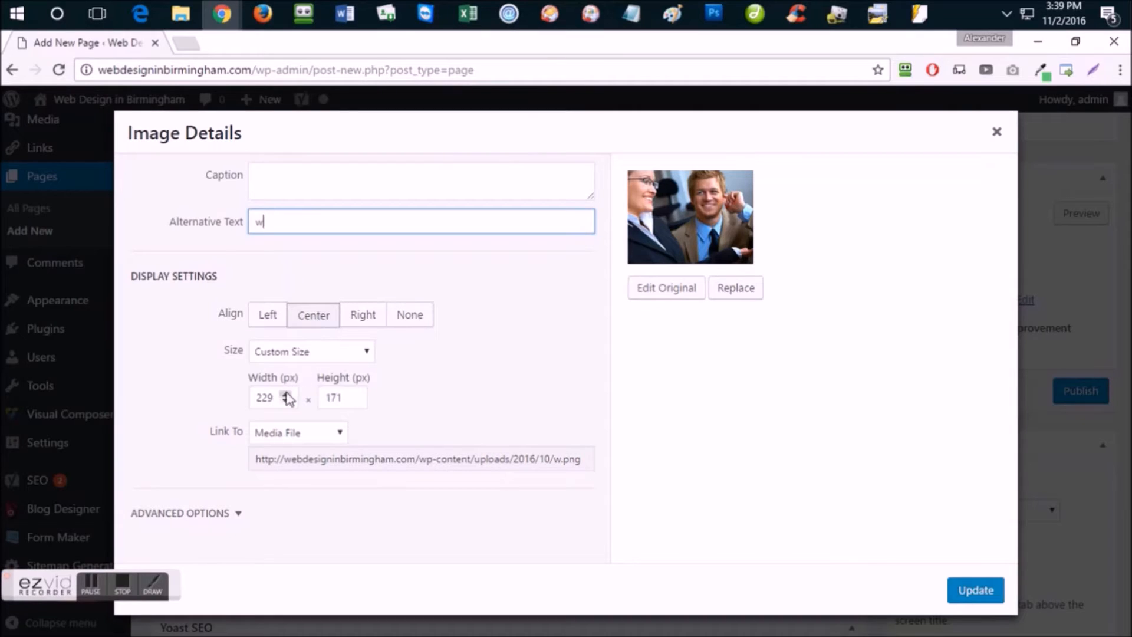
{"action": "left_click", "coordinate": [323, 434]}
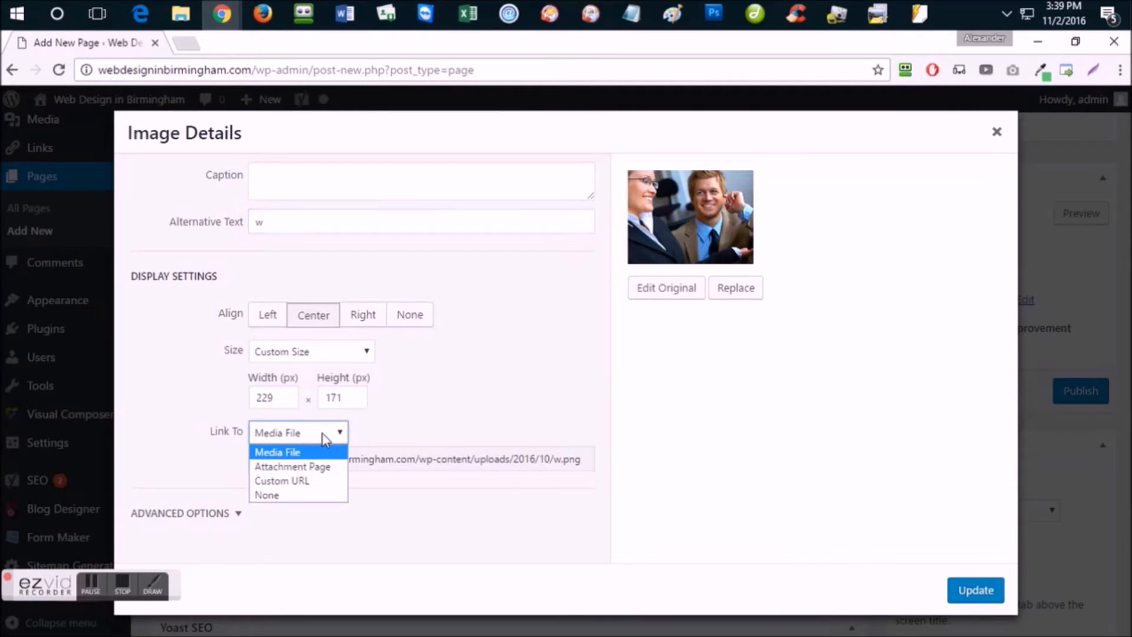
{"action": "left_click", "coordinate": [302, 495]}
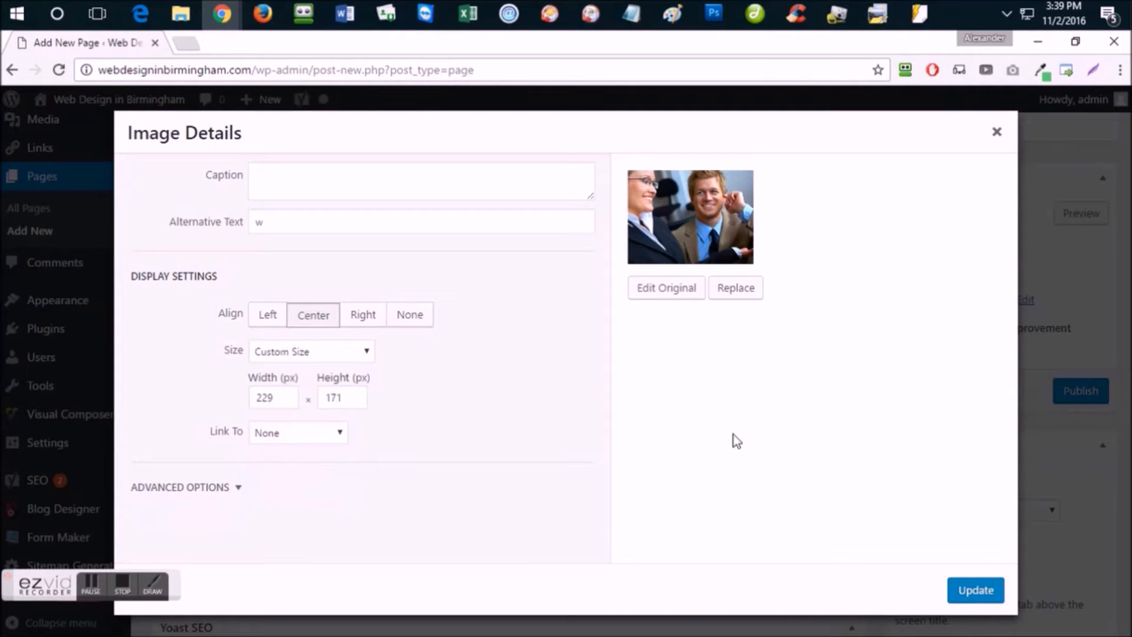
{"action": "left_click", "coordinate": [976, 591]}
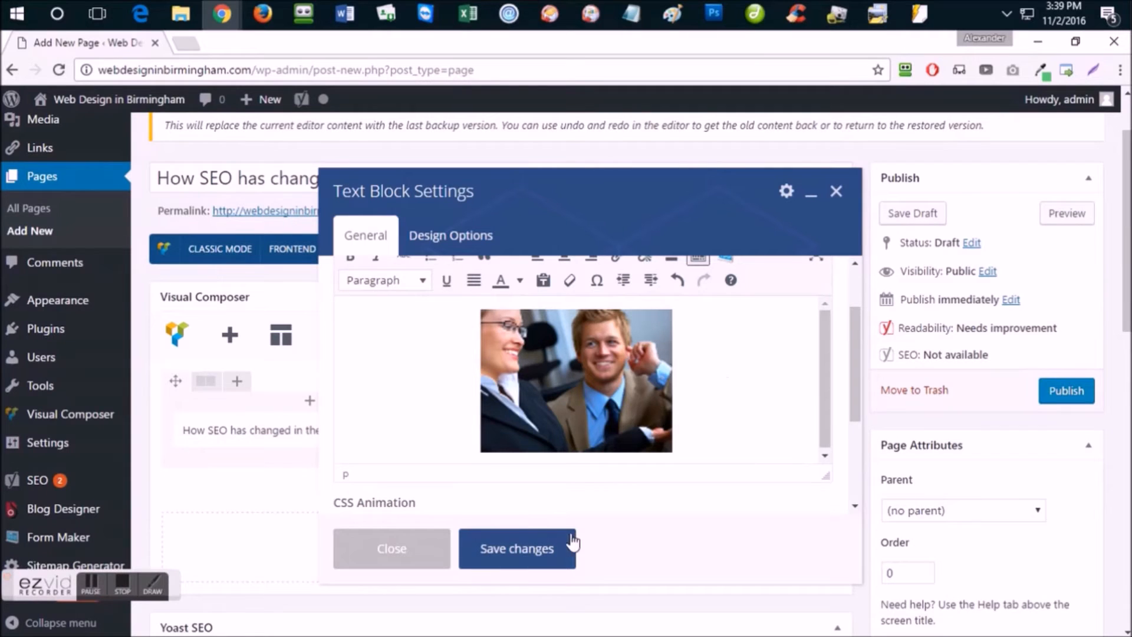
{"action": "left_click", "coordinate": [528, 556]}
Examine the page's two-column layout, with the text block beside the image, and its title and permalink
{"action": "scroll", "coordinate": [426, 381], "scroll_direction": "down", "scroll_amount": 4}
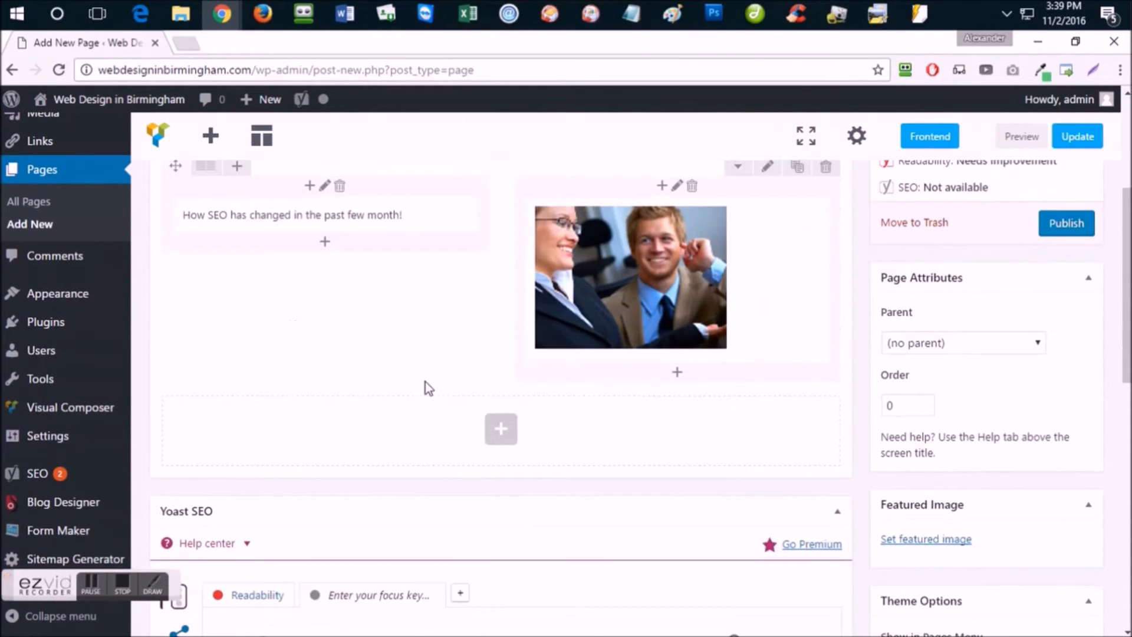
{"action": "scroll", "coordinate": [425, 381], "scroll_direction": "up", "scroll_amount": 1}
{"action": "scroll", "coordinate": [540, 385], "scroll_direction": "up", "scroll_amount": 2}
{"action": "scroll", "coordinate": [610, 384], "scroll_direction": "down", "scroll_amount": 8}
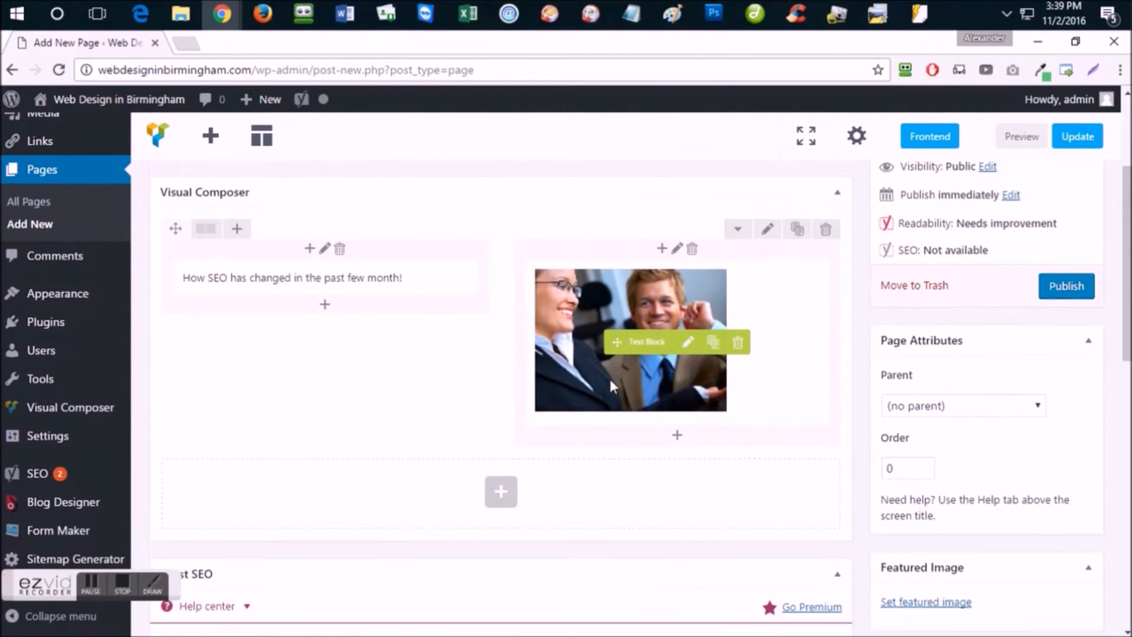
{"action": "scroll", "coordinate": [611, 383], "scroll_direction": "down", "scroll_amount": 3}
{"action": "scroll", "coordinate": [610, 384], "scroll_direction": "up", "scroll_amount": 10}
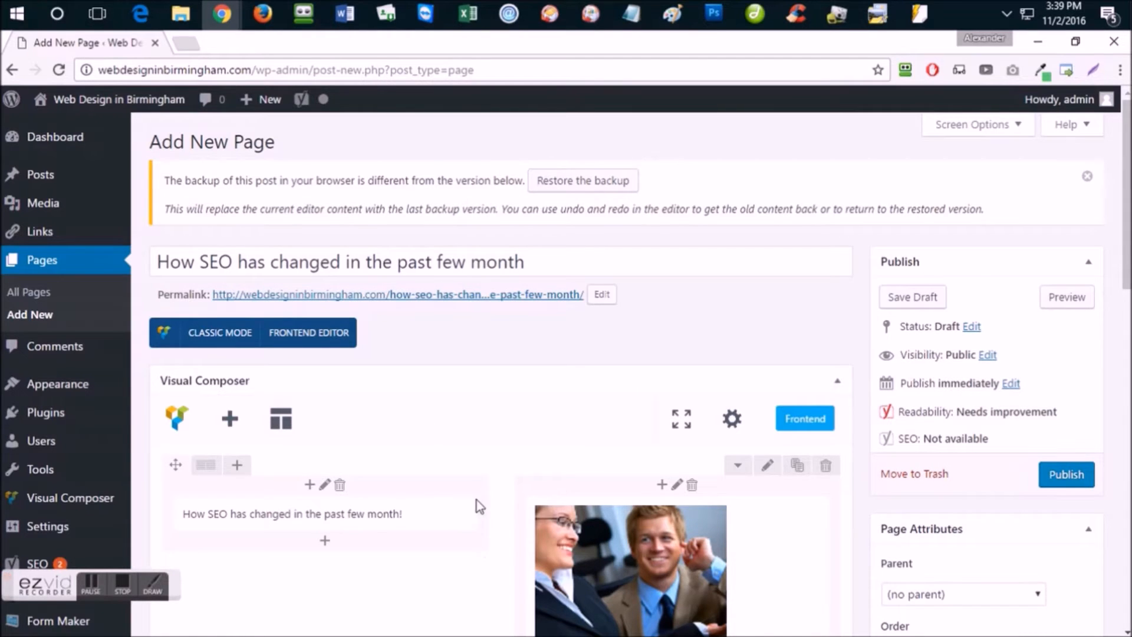
{"action": "scroll", "coordinate": [472, 505], "scroll_direction": "down", "scroll_amount": 5}
{"action": "scroll", "coordinate": [415, 451], "scroll_direction": "up", "scroll_amount": 4}
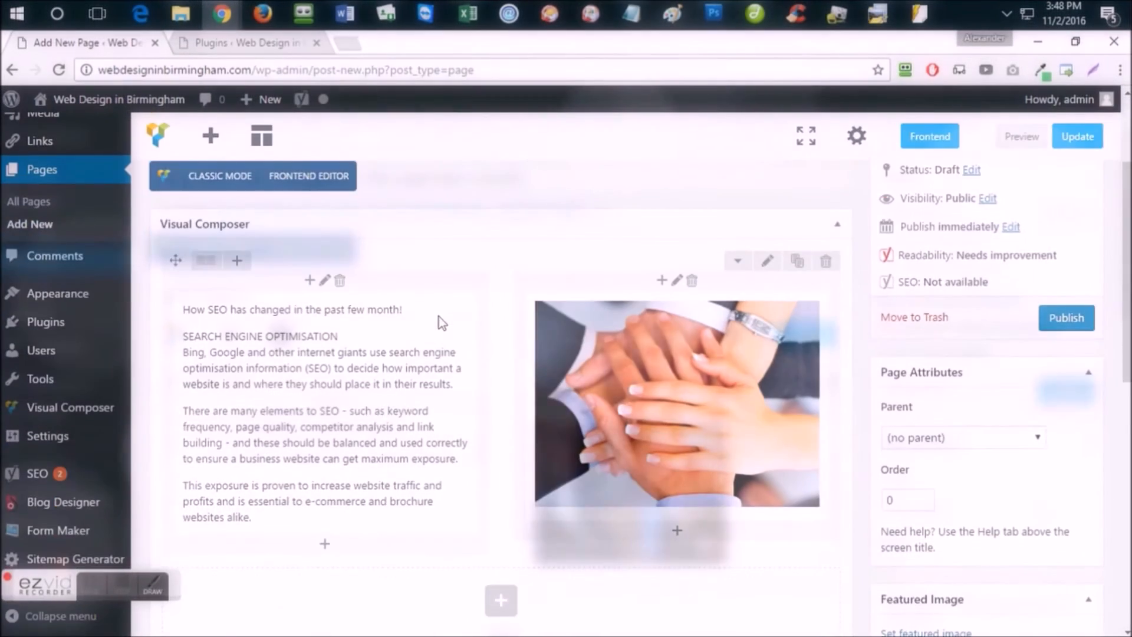
Copy the full page title "How SEO Changed in 2016"
{"action": "scroll", "coordinate": [439, 317], "scroll_direction": "up", "scroll_amount": 4}
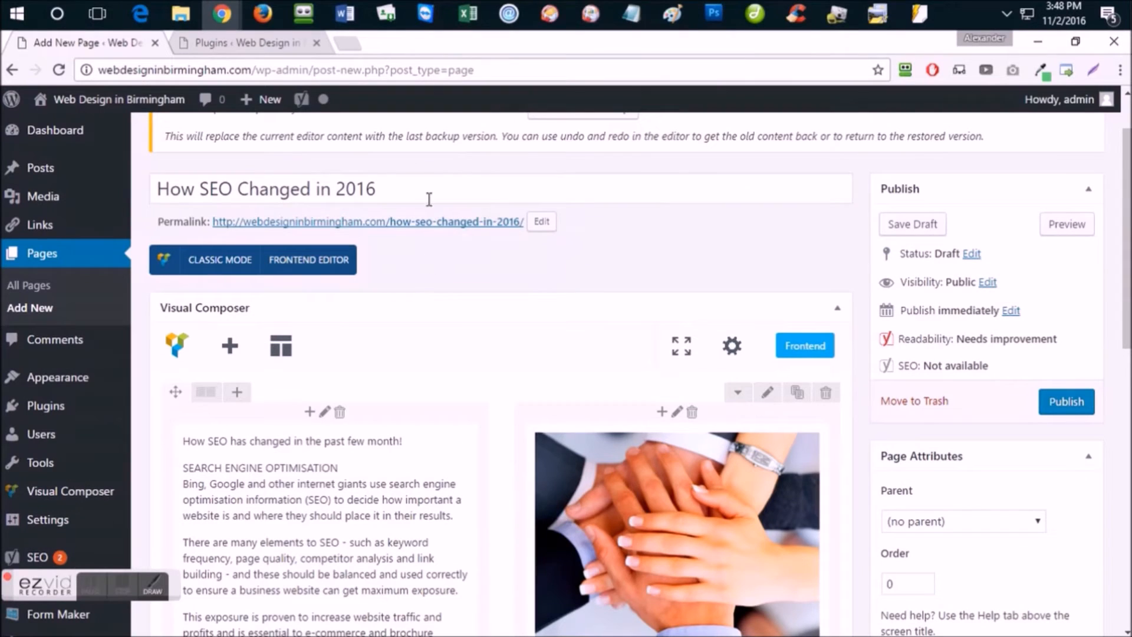
{"action": "left_click_drag", "start_coordinate": [433, 196], "coordinate": [150, 187]}
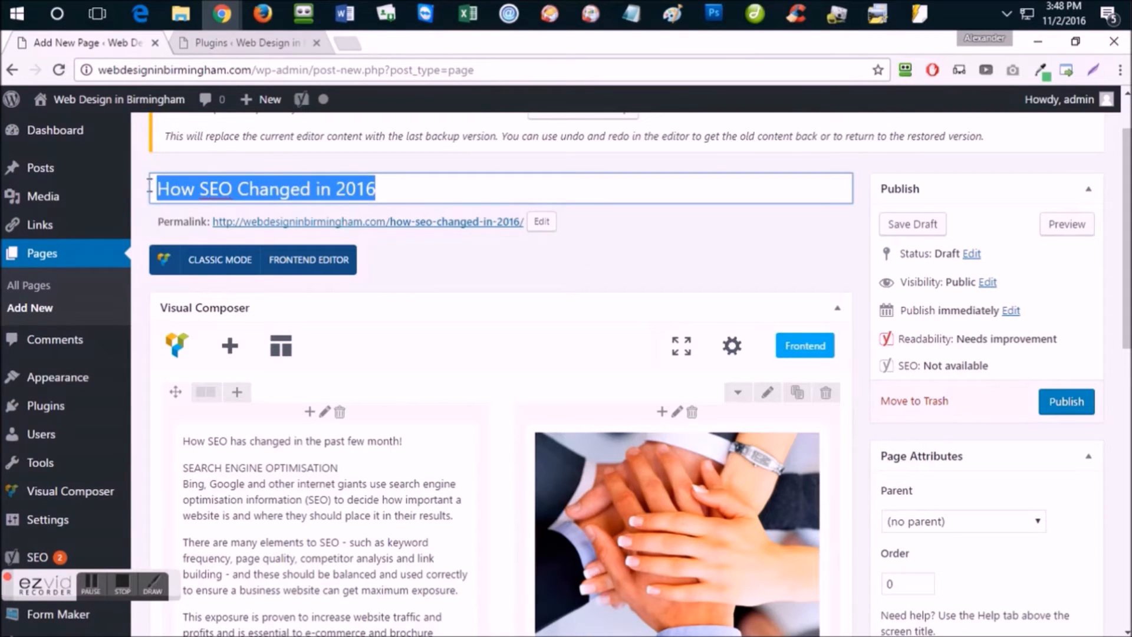
{"action": "left_click", "coordinate": [328, 189]}
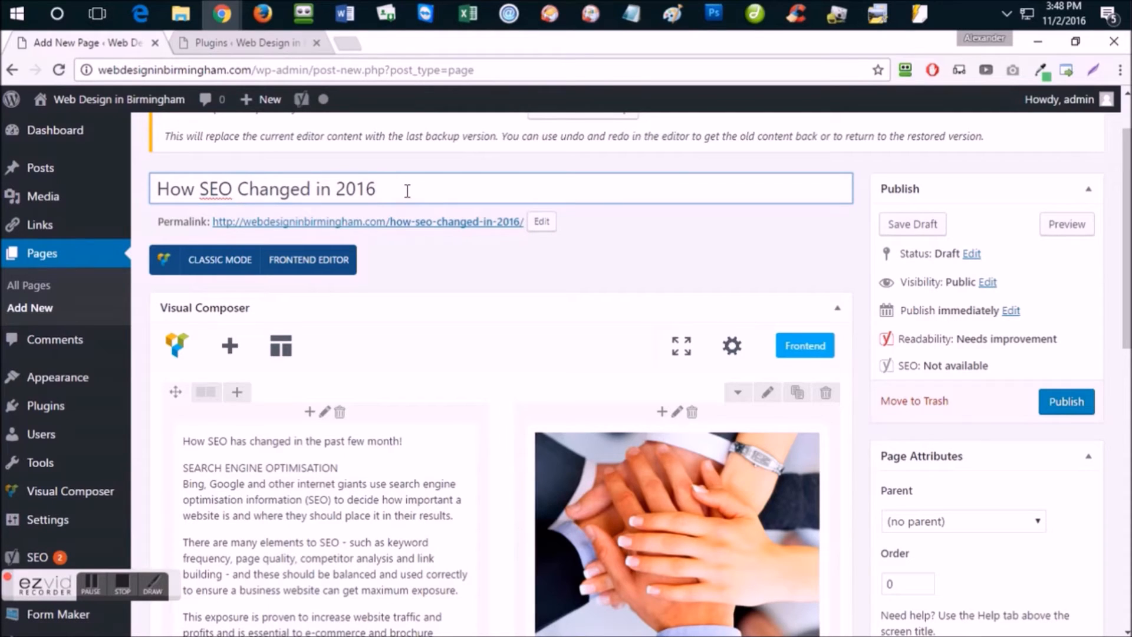
{"action": "left_click_drag", "start_coordinate": [404, 190], "coordinate": [157, 192]}
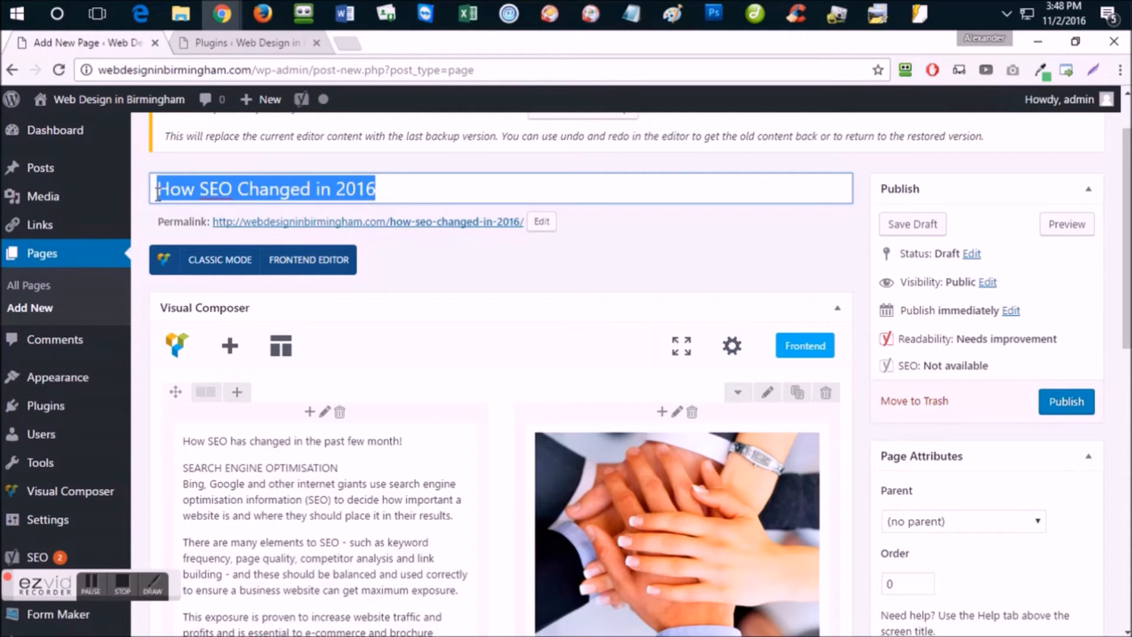
{"action": "right_click", "coordinate": [275, 189]}
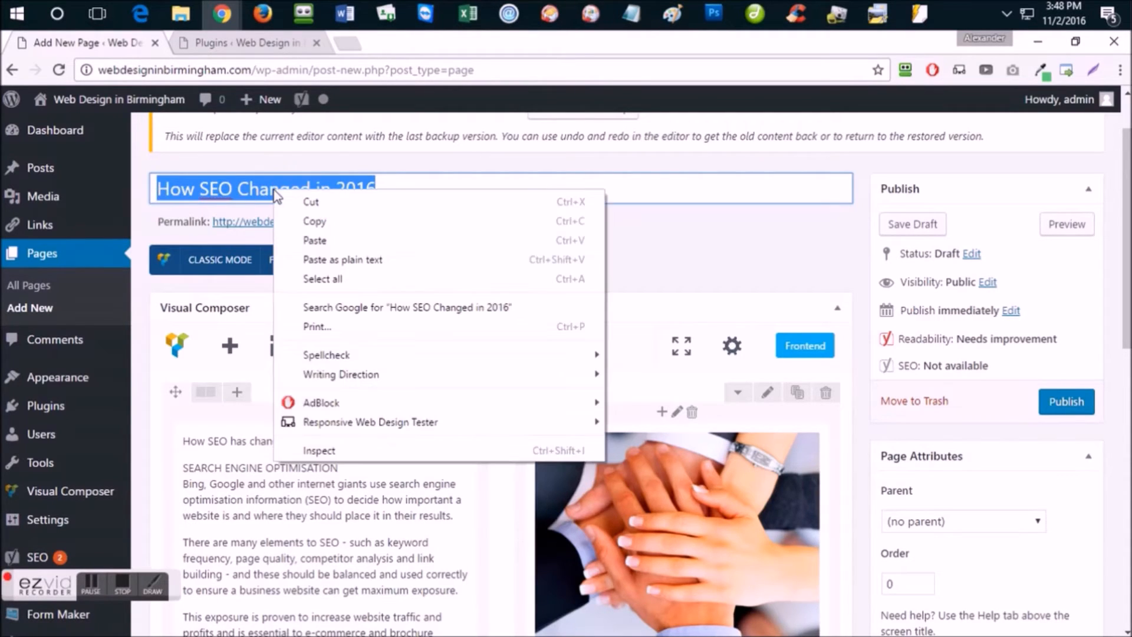
{"action": "left_click", "coordinate": [313, 218]}
{"action": "left_click", "coordinate": [423, 197]}
Replace the permalink's slug with the copied title and confirm it as "how-seo-changed-in-2016"
{"action": "left_click", "coordinate": [540, 222]}
{"action": "left_click_drag", "start_coordinate": [551, 221], "coordinate": [384, 216]}
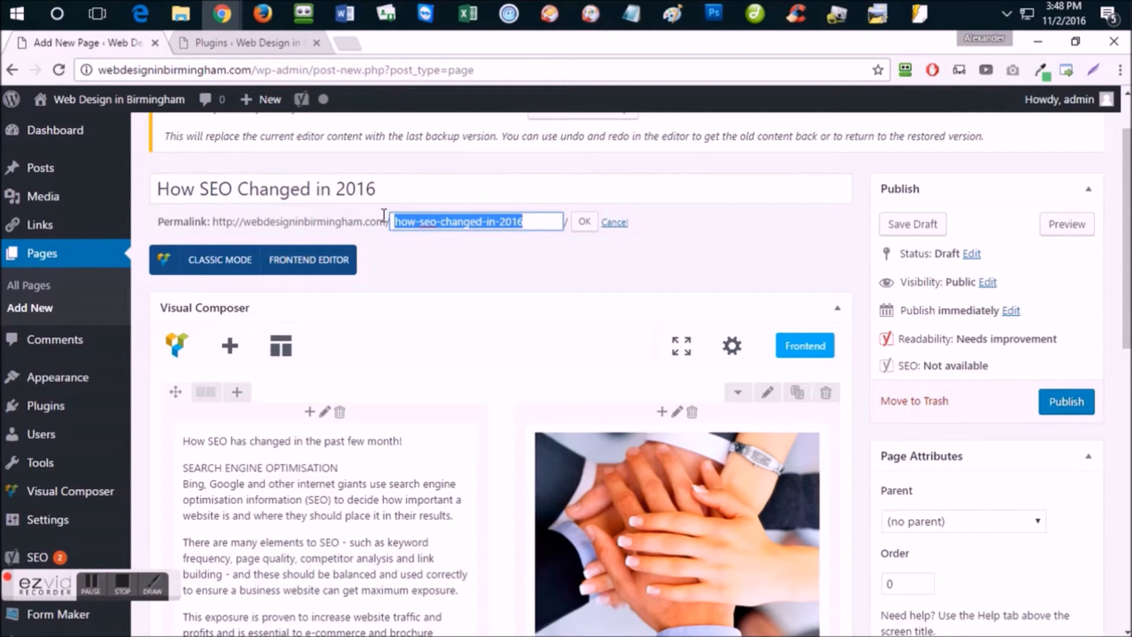
{"action": "key", "text": "BackSpace"}
{"action": "right_click", "coordinate": [406, 216]}
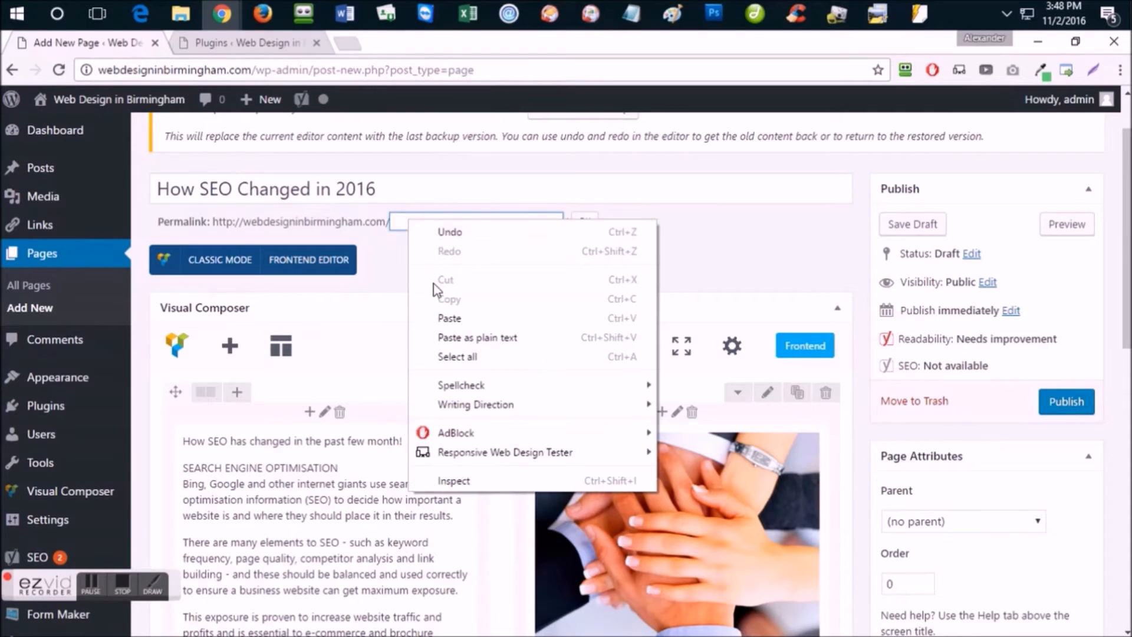
{"action": "left_click", "coordinate": [440, 317]}
{"action": "left_click", "coordinate": [584, 223]}
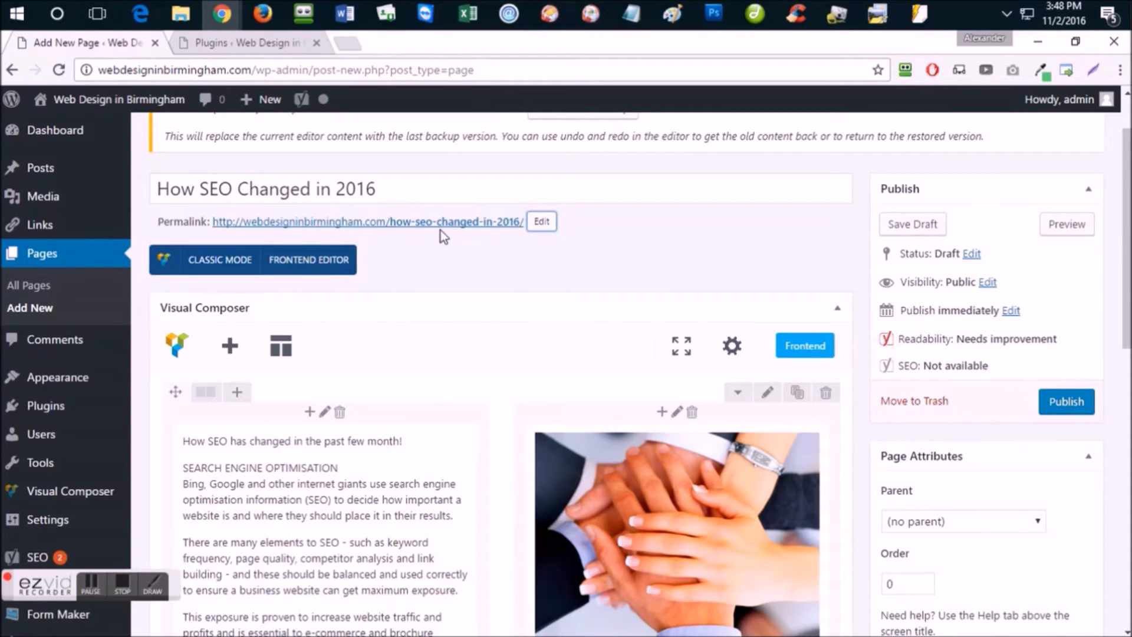
{"action": "scroll", "coordinate": [492, 277], "scroll_direction": "down", "scroll_amount": 2}
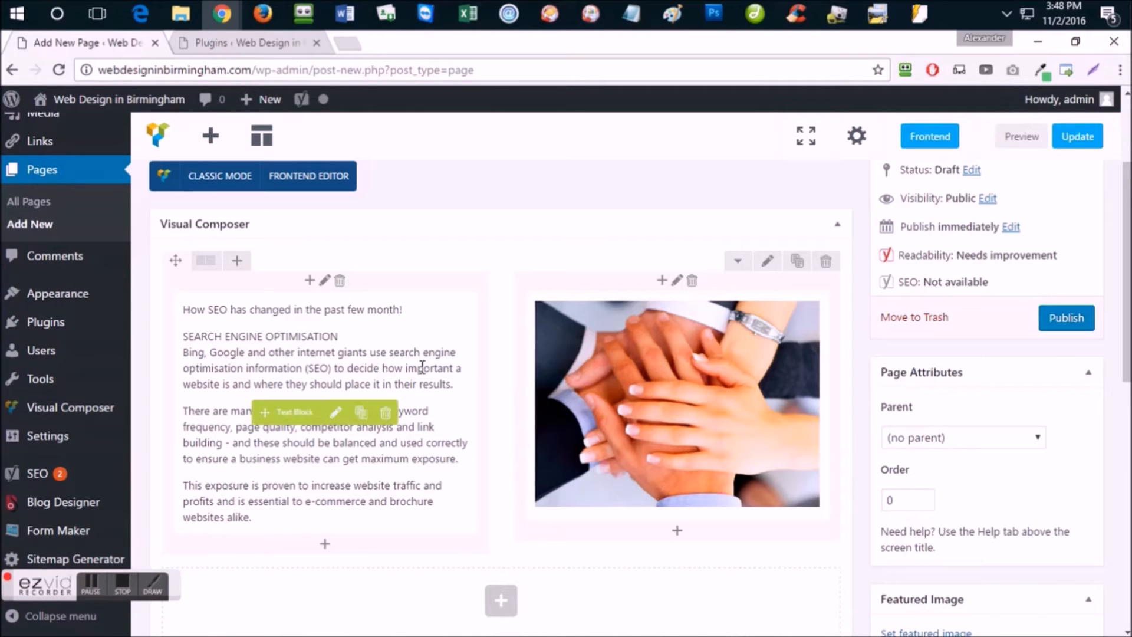
Examine the page's publishing options, covering draft saving, preview, visibility, publish date, readability and publishing
{"action": "scroll", "coordinate": [423, 366], "scroll_direction": "down", "scroll_amount": 1}
{"action": "scroll", "coordinate": [424, 367], "scroll_direction": "up", "scroll_amount": 1}
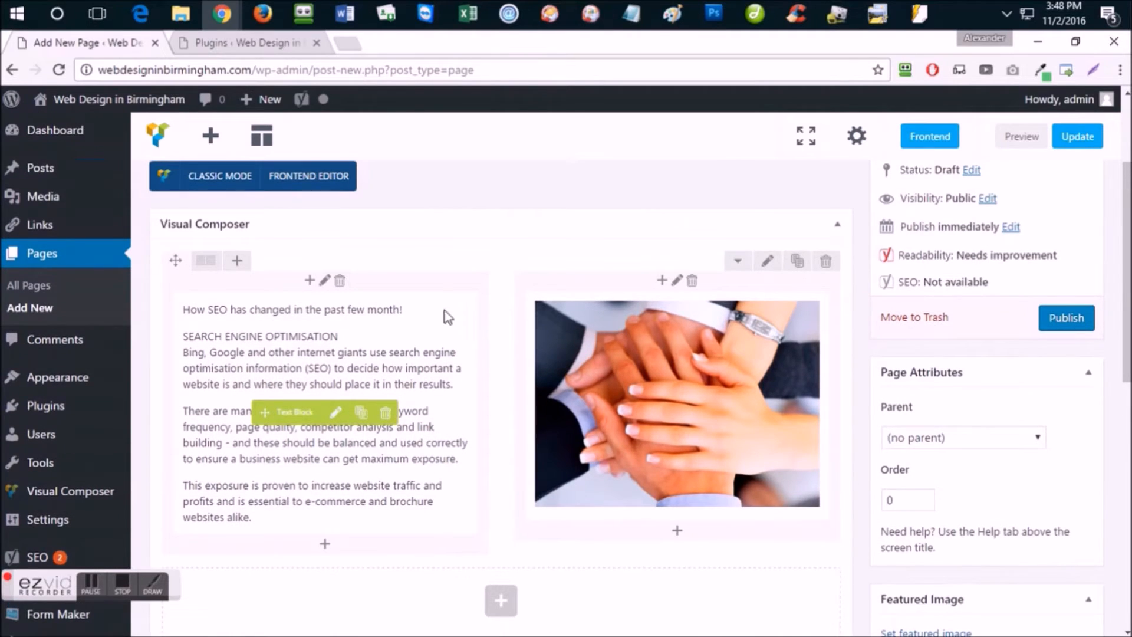
{"action": "scroll", "coordinate": [397, 407], "scroll_direction": "down", "scroll_amount": 1}
{"action": "scroll", "coordinate": [413, 384], "scroll_direction": "up", "scroll_amount": 1}
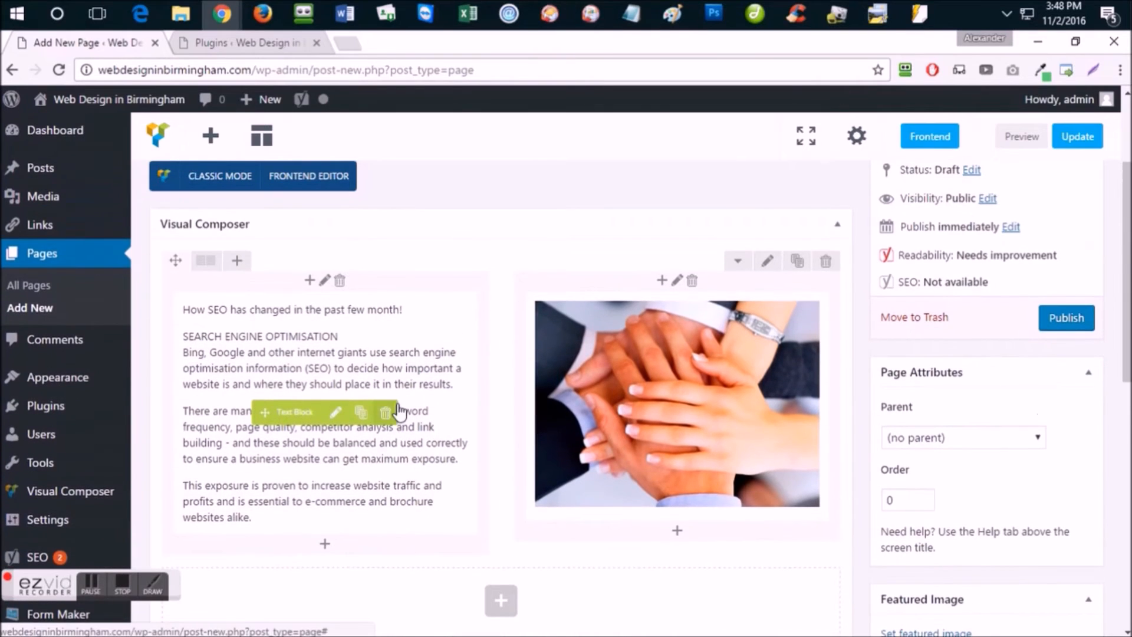
{"action": "scroll", "coordinate": [460, 355], "scroll_direction": "up", "scroll_amount": 1}
{"action": "scroll", "coordinate": [446, 361], "scroll_direction": "down", "scroll_amount": 1}
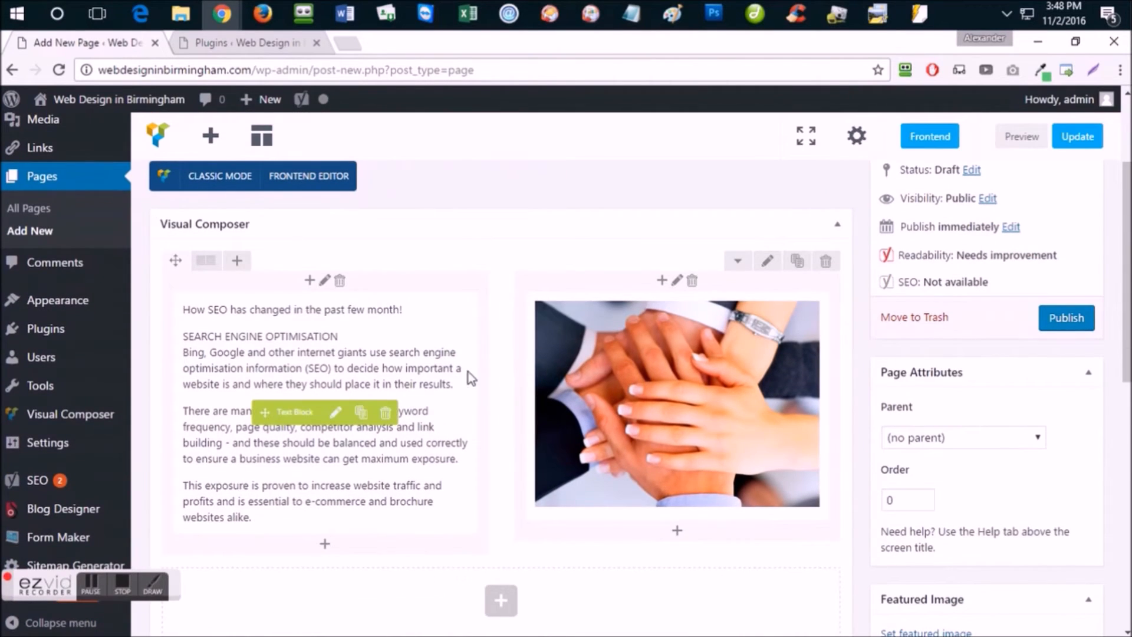
{"action": "scroll", "coordinate": [779, 292], "scroll_direction": "up", "scroll_amount": 1}
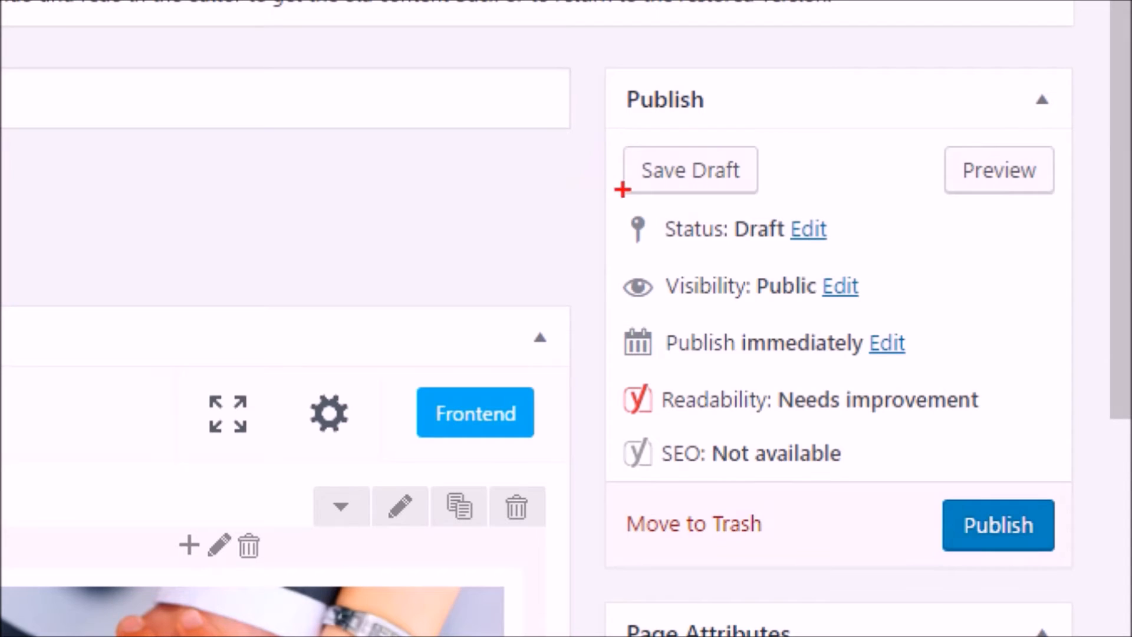
{"action": "left_click_drag", "start_coordinate": [649, 205], "coordinate": [753, 205]}
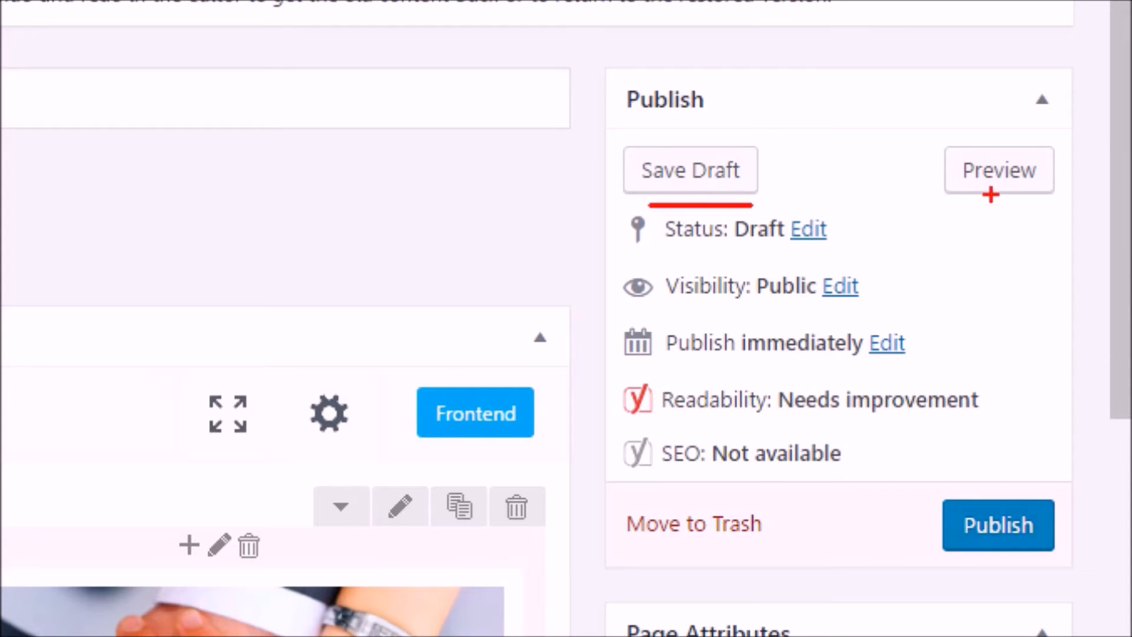
{"action": "left_click_drag", "start_coordinate": [955, 208], "coordinate": [1043, 210]}
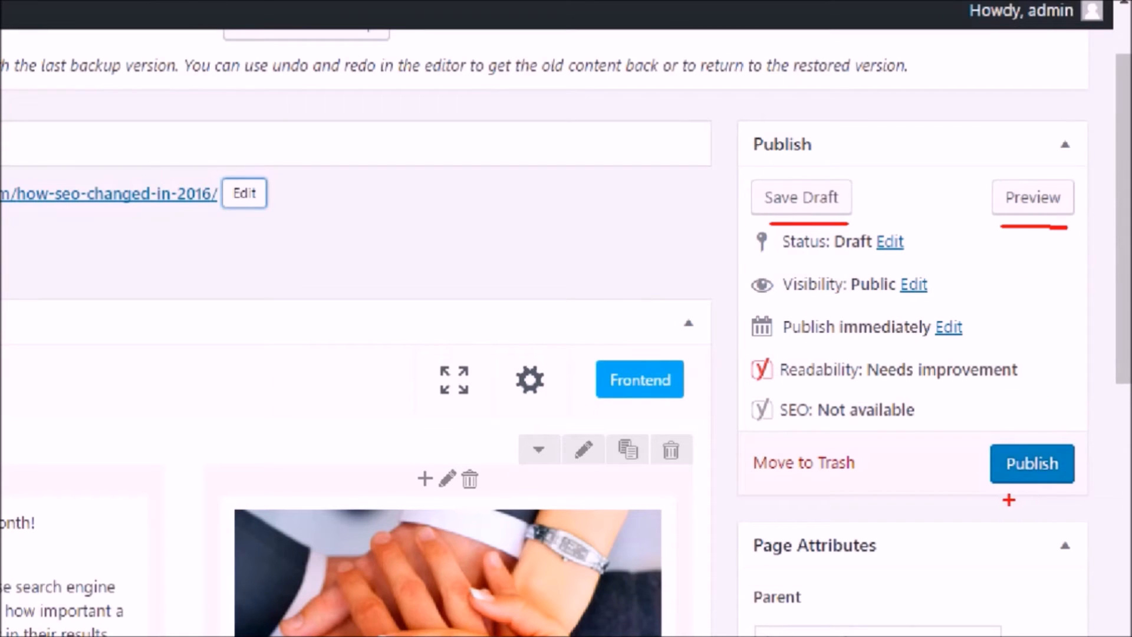
{"action": "left_click_drag", "start_coordinate": [993, 496], "coordinate": [1005, 495]}
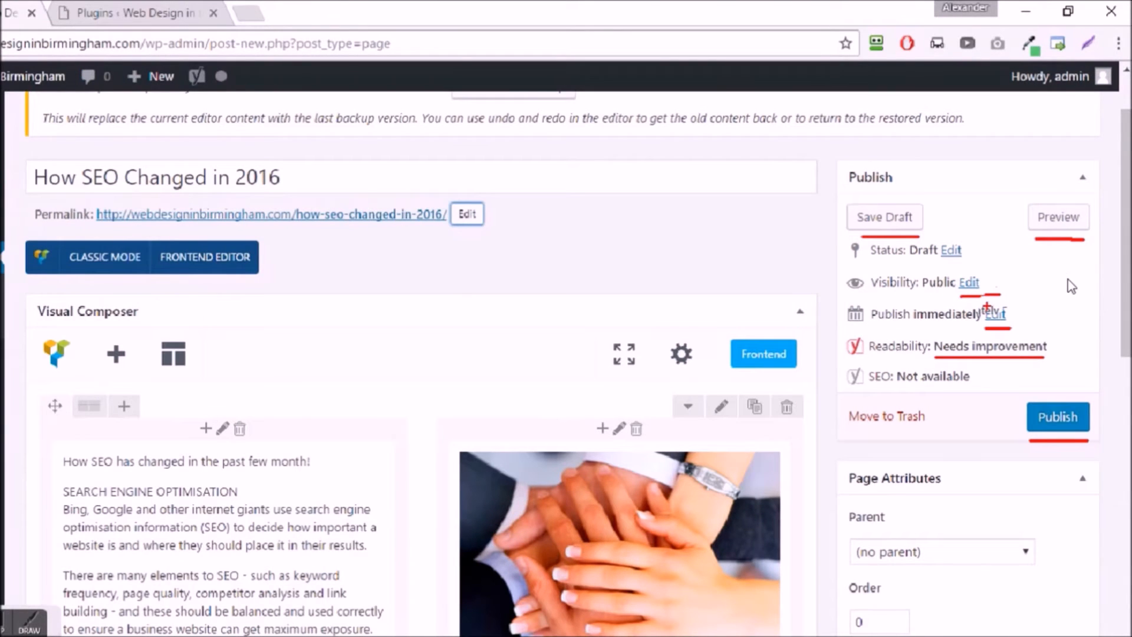
{"action": "key", "text": "Escape"}
Examine the page's Parent choices, Order, Featured Image and Theme Options settings
{"action": "scroll", "coordinate": [1036, 316], "scroll_direction": "down", "scroll_amount": 2}
{"action": "scroll", "coordinate": [1011, 339], "scroll_direction": "down", "scroll_amount": 2}
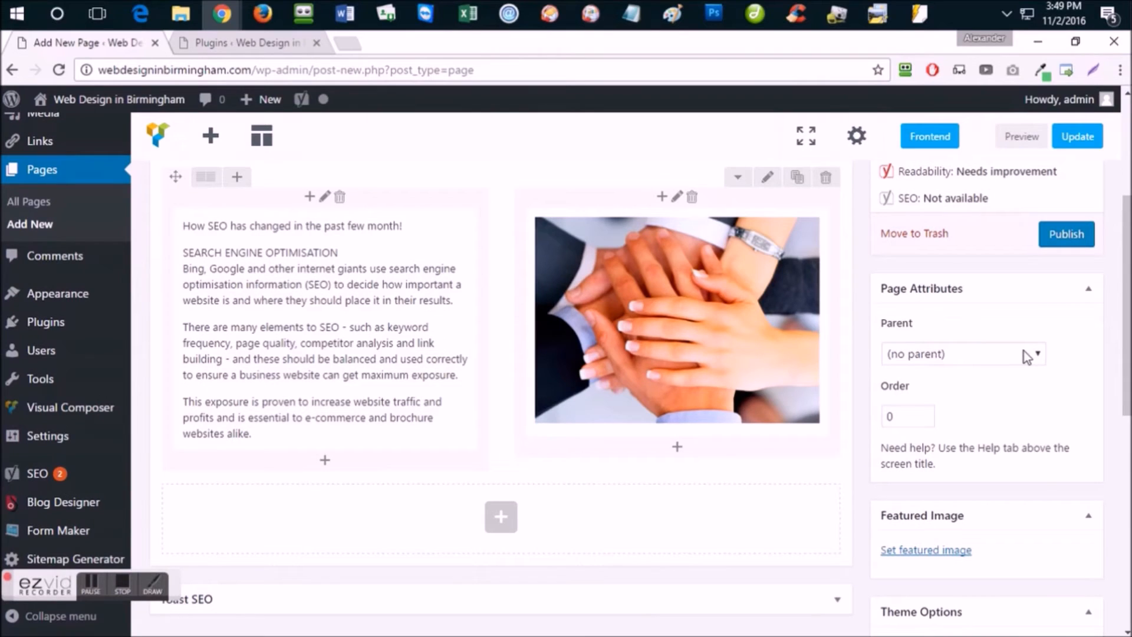
{"action": "left_click", "coordinate": [1024, 352]}
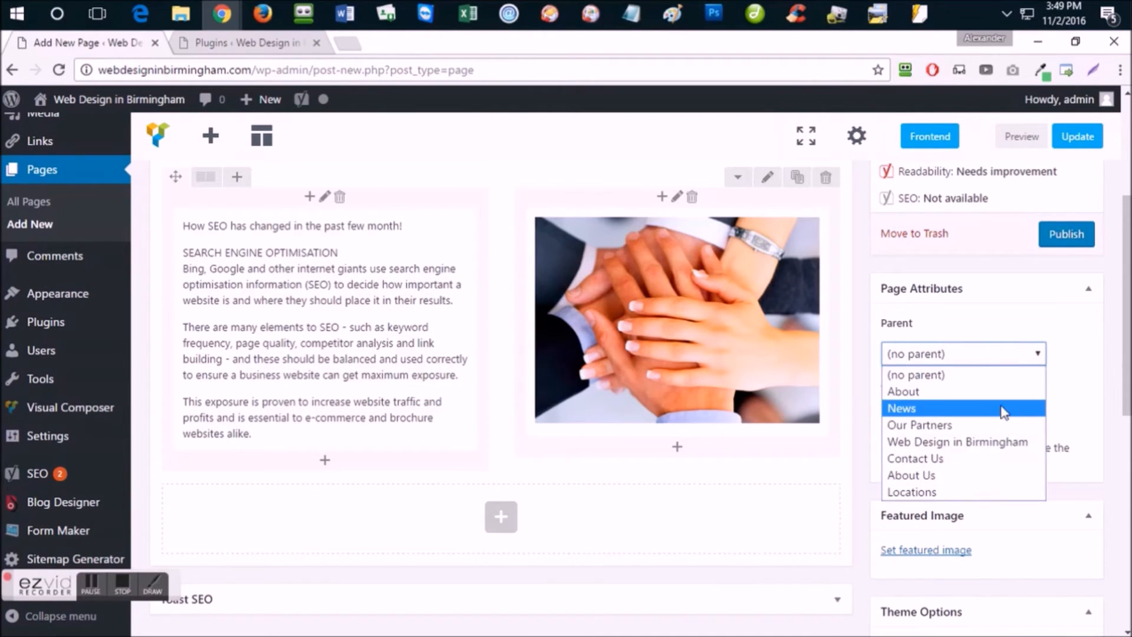
{"action": "left_click", "coordinate": [1084, 366]}
{"action": "scroll", "coordinate": [1074, 374], "scroll_direction": "down", "scroll_amount": 3}
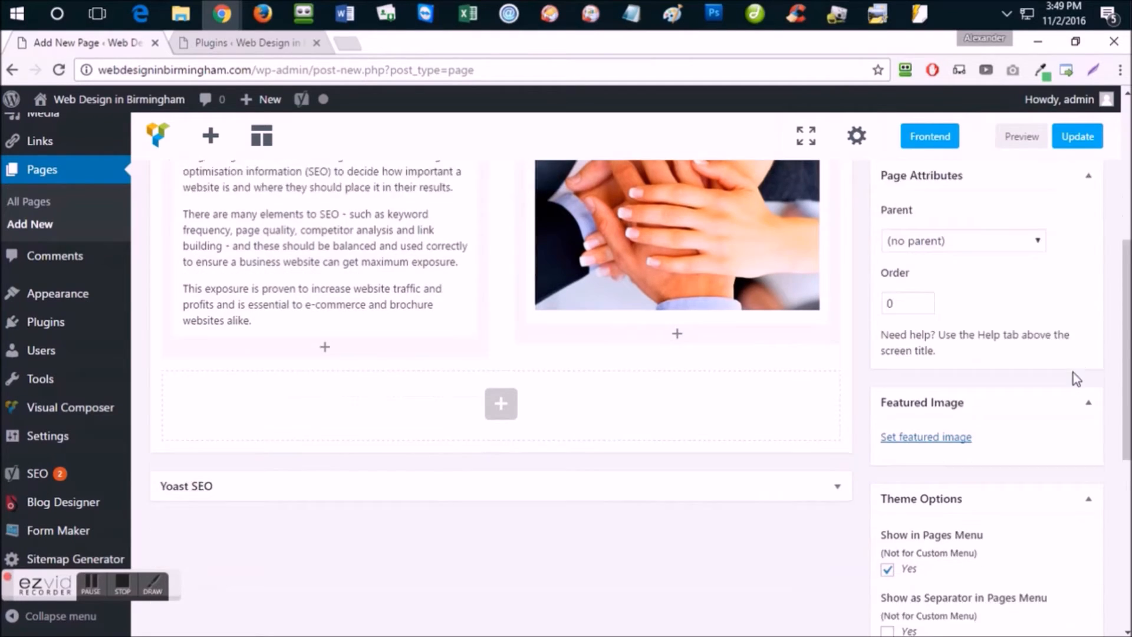
{"action": "left_click", "coordinate": [922, 255]}
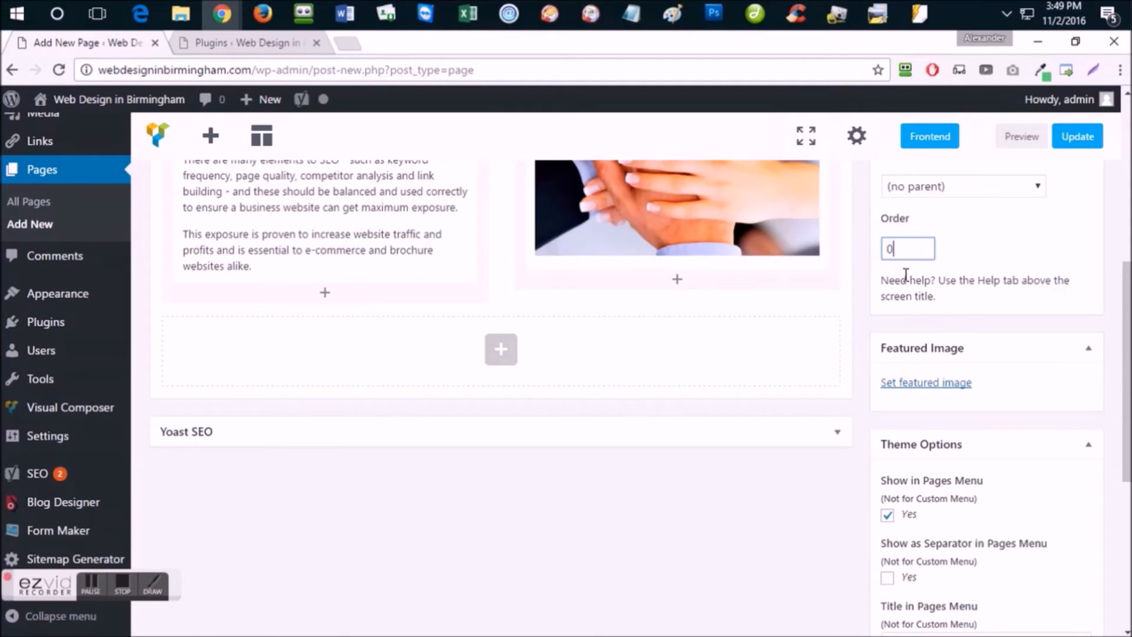
{"action": "scroll", "coordinate": [938, 269], "scroll_direction": "down", "scroll_amount": 2}
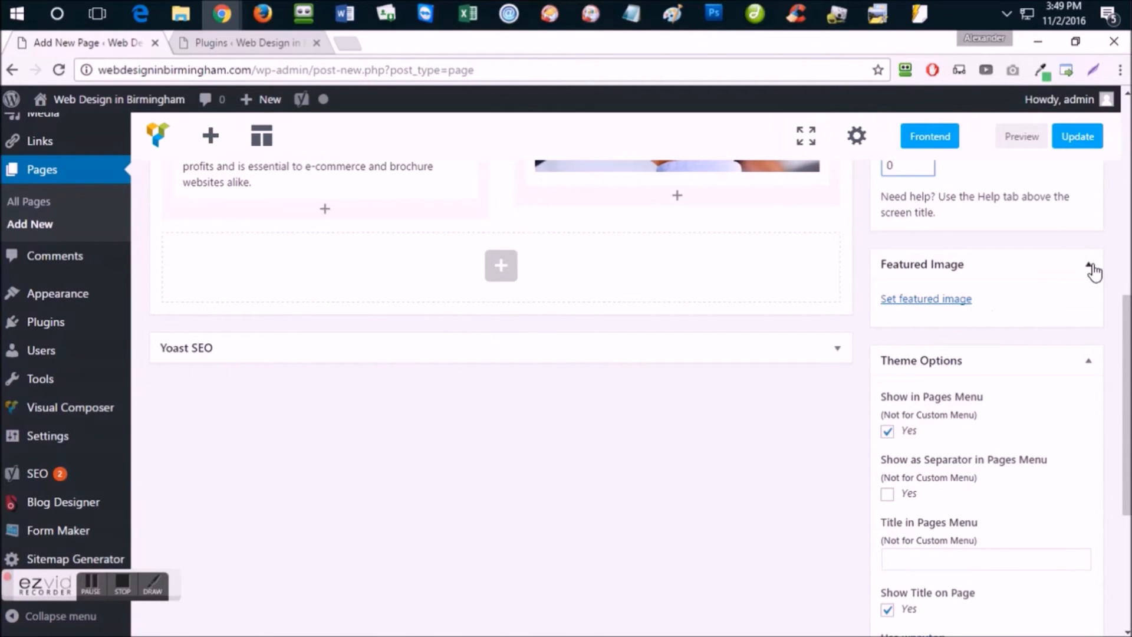
Set the page's publish date to Dec 2, 2016 at 11:32 and schedule the page
{"action": "scroll", "coordinate": [953, 321], "scroll_direction": "up", "scroll_amount": 5}
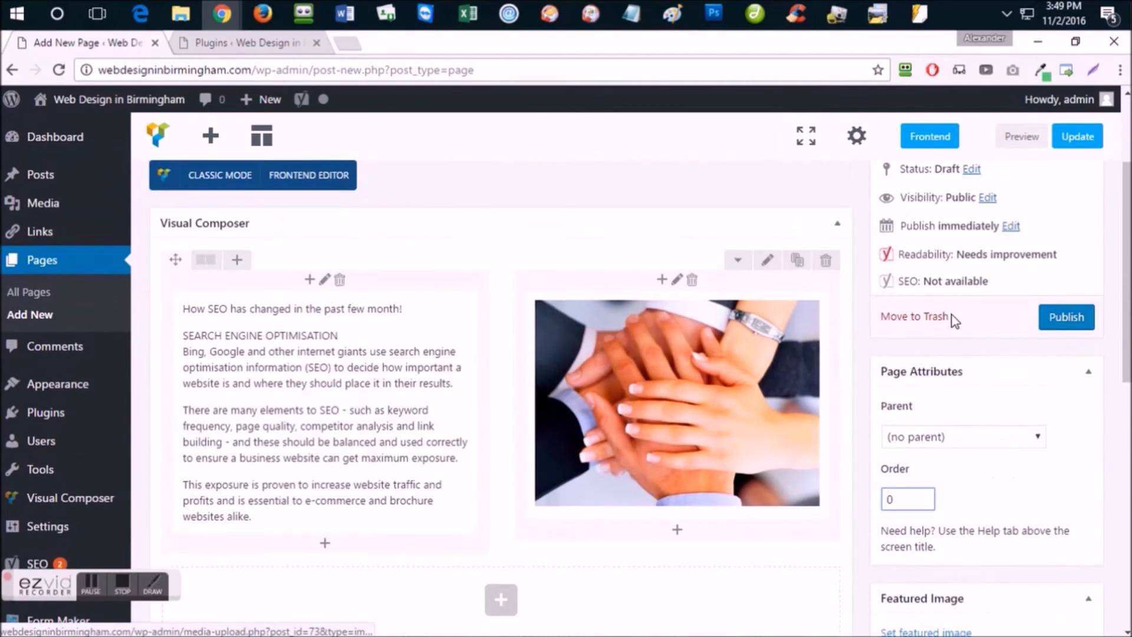
{"action": "scroll", "coordinate": [953, 321], "scroll_direction": "up", "scroll_amount": 2}
{"action": "scroll", "coordinate": [901, 310], "scroll_direction": "down", "scroll_amount": 1}
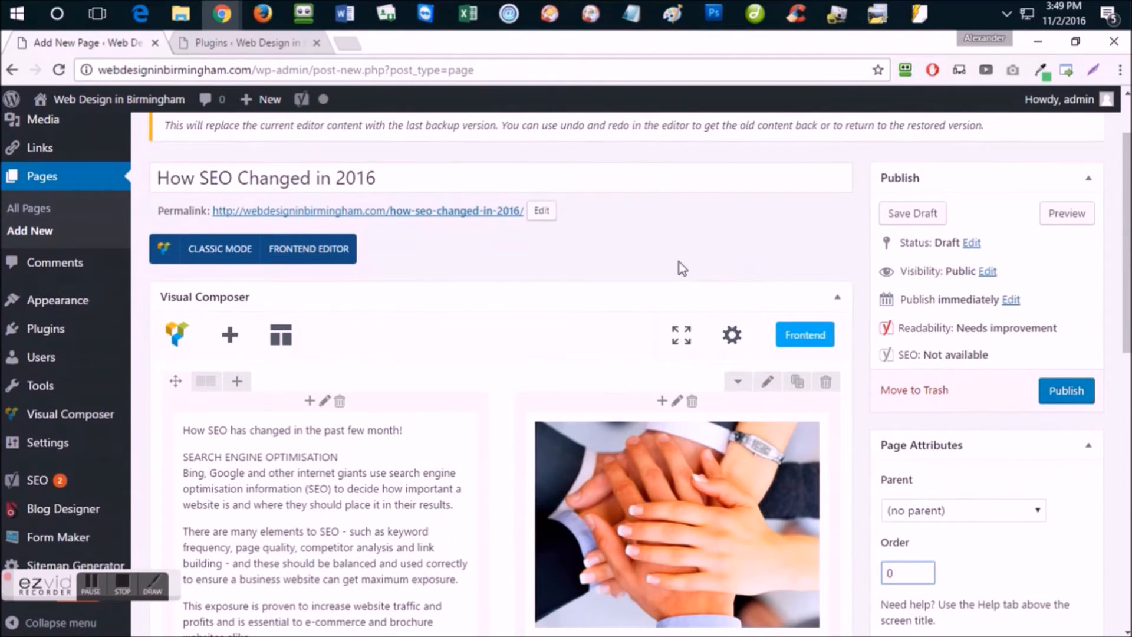
{"action": "left_click", "coordinate": [1010, 301]}
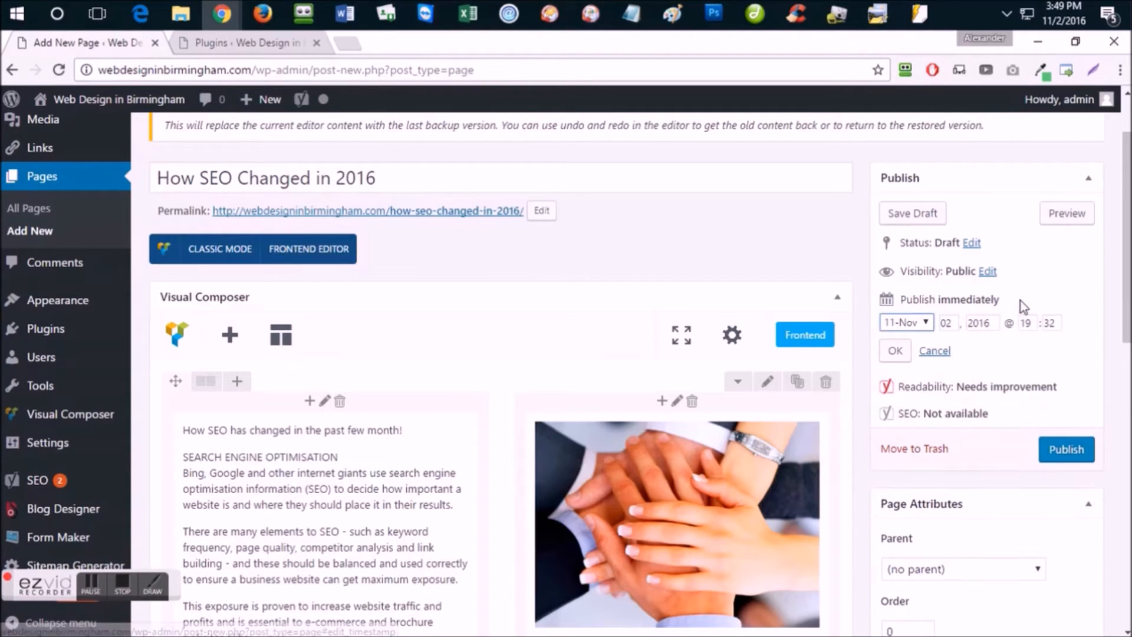
{"action": "left_click", "coordinate": [931, 325]}
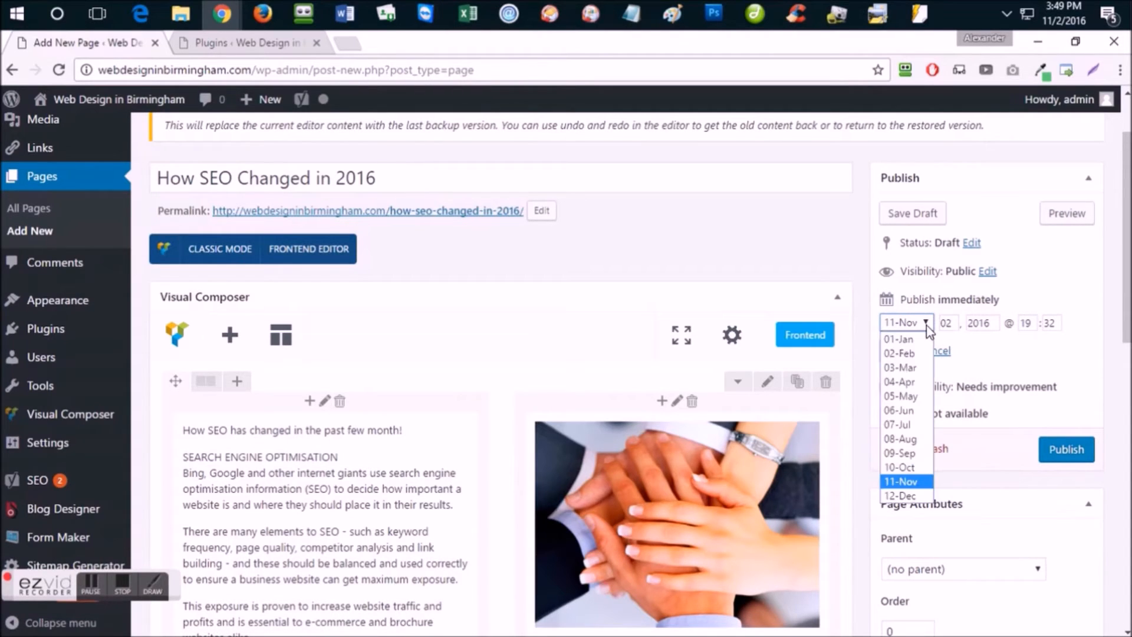
{"action": "left_click", "coordinate": [912, 494]}
{"action": "left_click", "coordinate": [950, 324]}
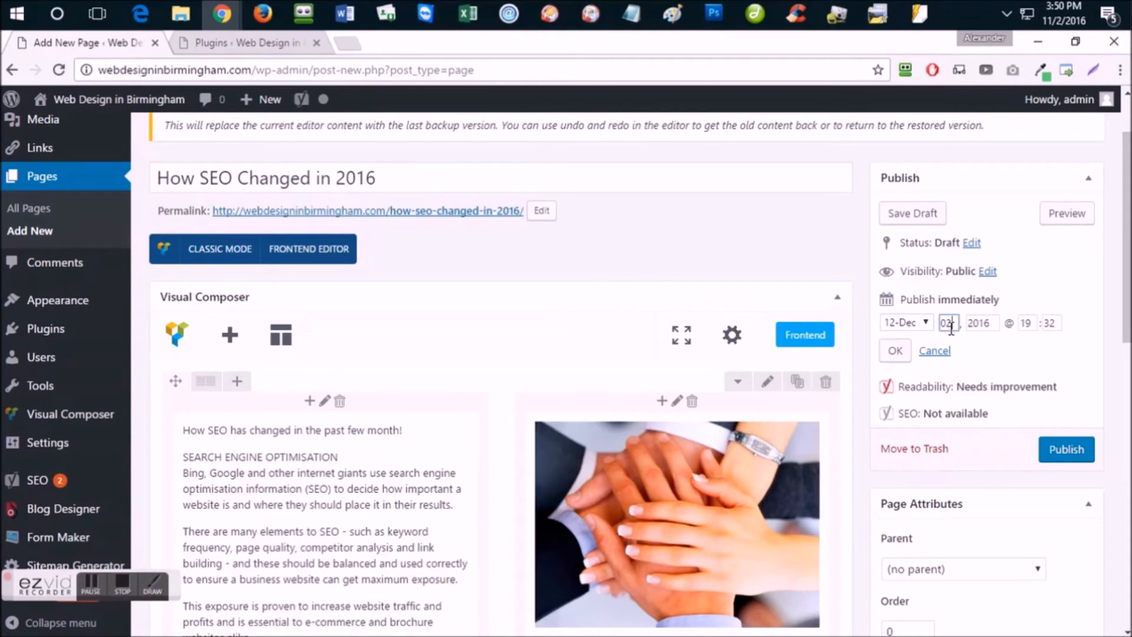
{"action": "left_click", "coordinate": [979, 323]}
{"action": "left_click", "coordinate": [1032, 324]}
{"action": "left_click", "coordinate": [1052, 323]}
{"action": "left_click_drag", "start_coordinate": [1034, 324], "coordinate": [1014, 322]}
{"action": "left_click", "coordinate": [1050, 323]}
{"action": "left_click", "coordinate": [896, 353]}
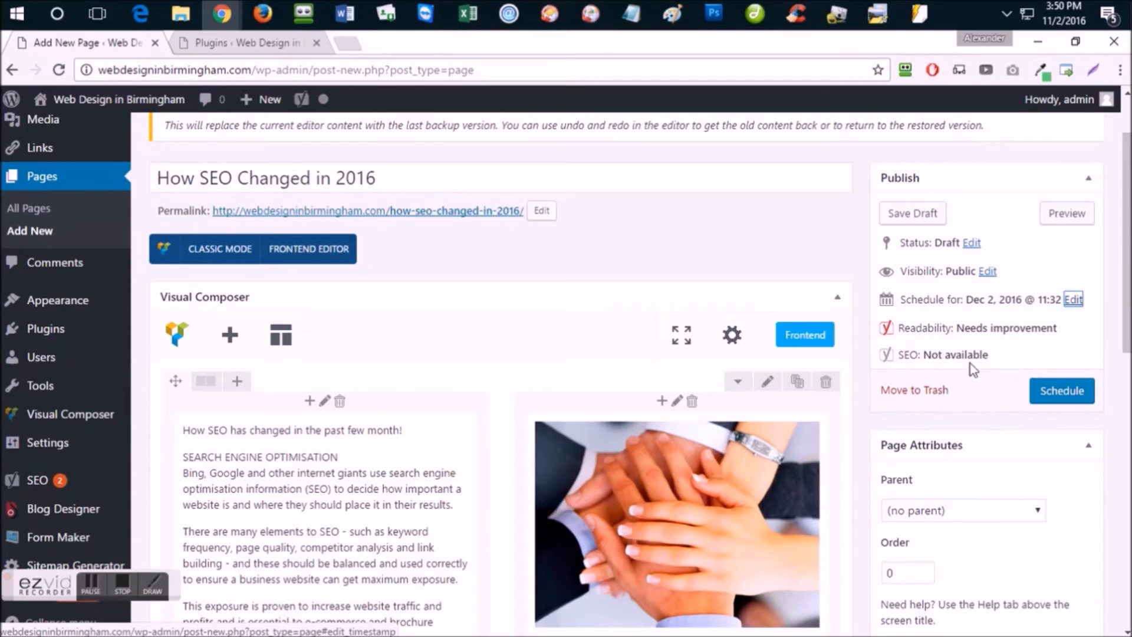
{"action": "left_click", "coordinate": [1068, 394]}
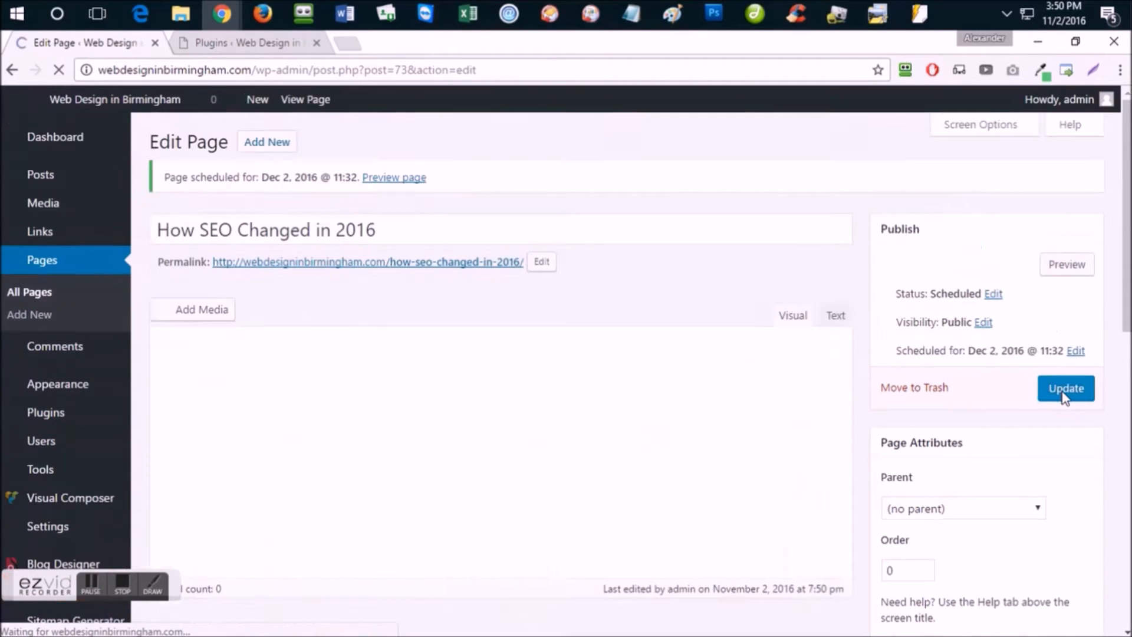
Open the scheduled page from its permalink in a new browser tab and examine its title, text and image layout
{"action": "scroll", "coordinate": [634, 425], "scroll_direction": "down", "scroll_amount": 5}
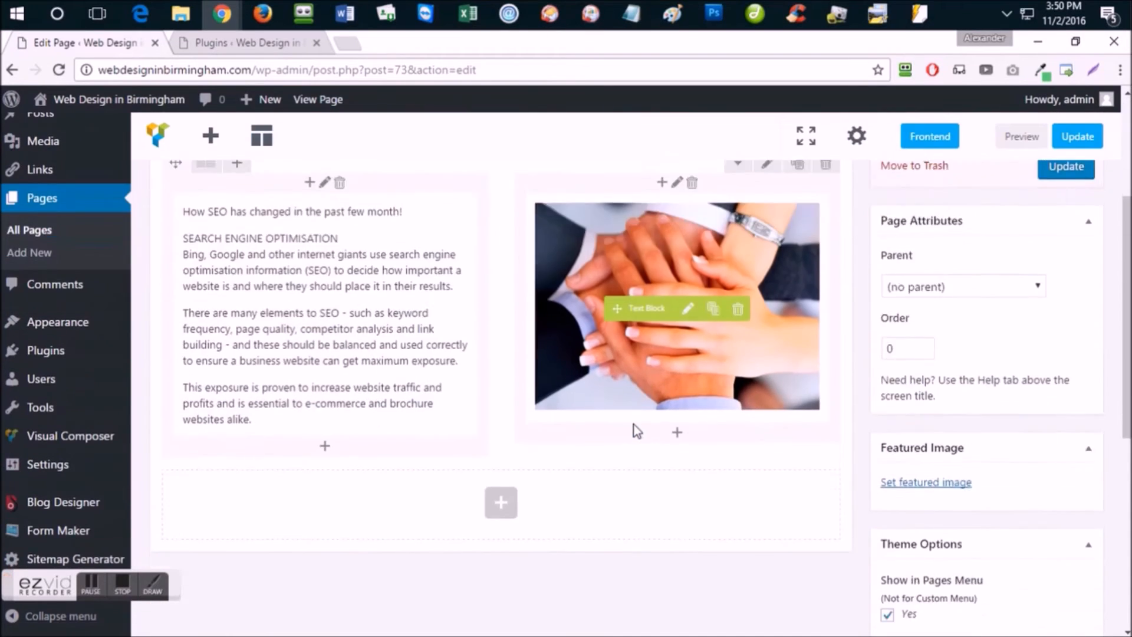
{"action": "scroll", "coordinate": [635, 428], "scroll_direction": "up", "scroll_amount": 2}
{"action": "scroll", "coordinate": [635, 431], "scroll_direction": "up", "scroll_amount": 3}
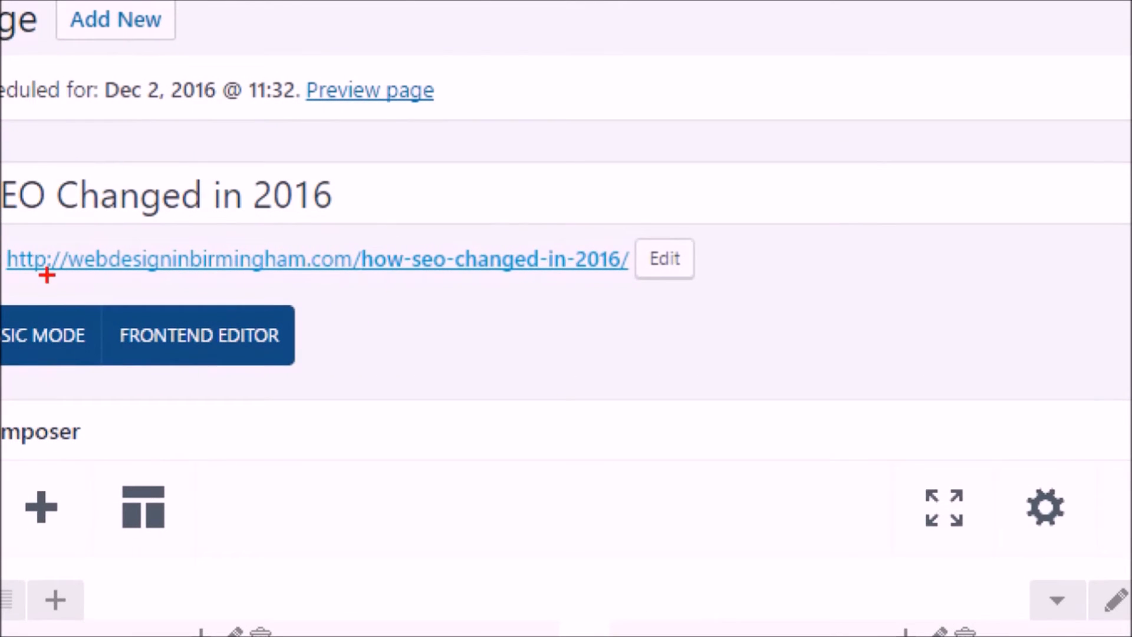
{"action": "left_click_drag", "start_coordinate": [26, 279], "coordinate": [672, 287]}
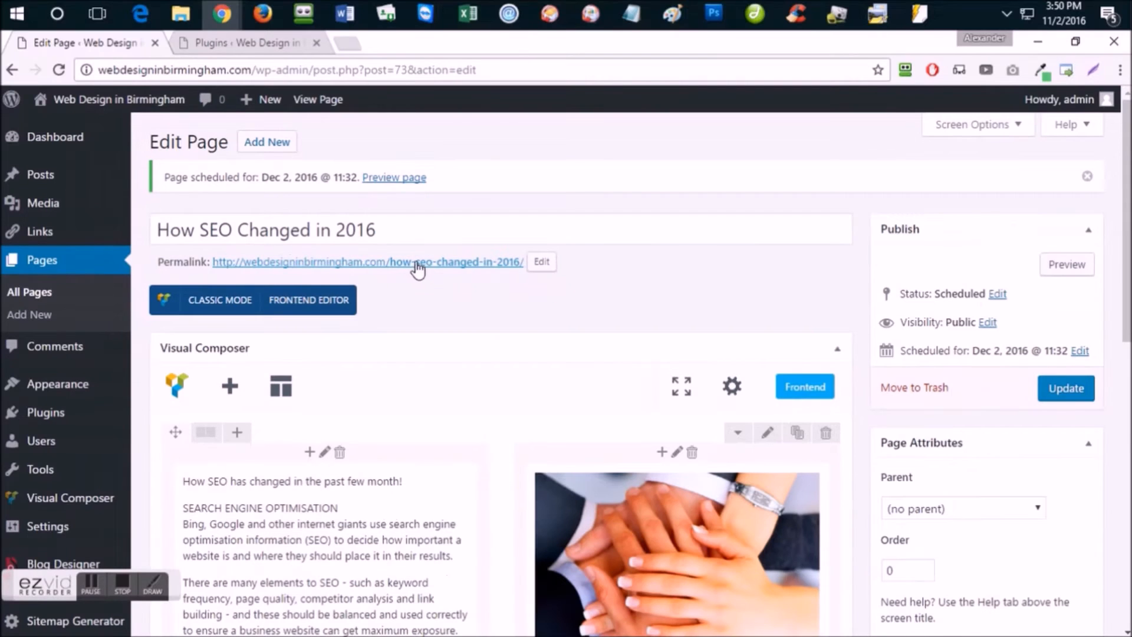
{"action": "right_click", "coordinate": [357, 266]}
{"action": "left_click", "coordinate": [389, 273]}
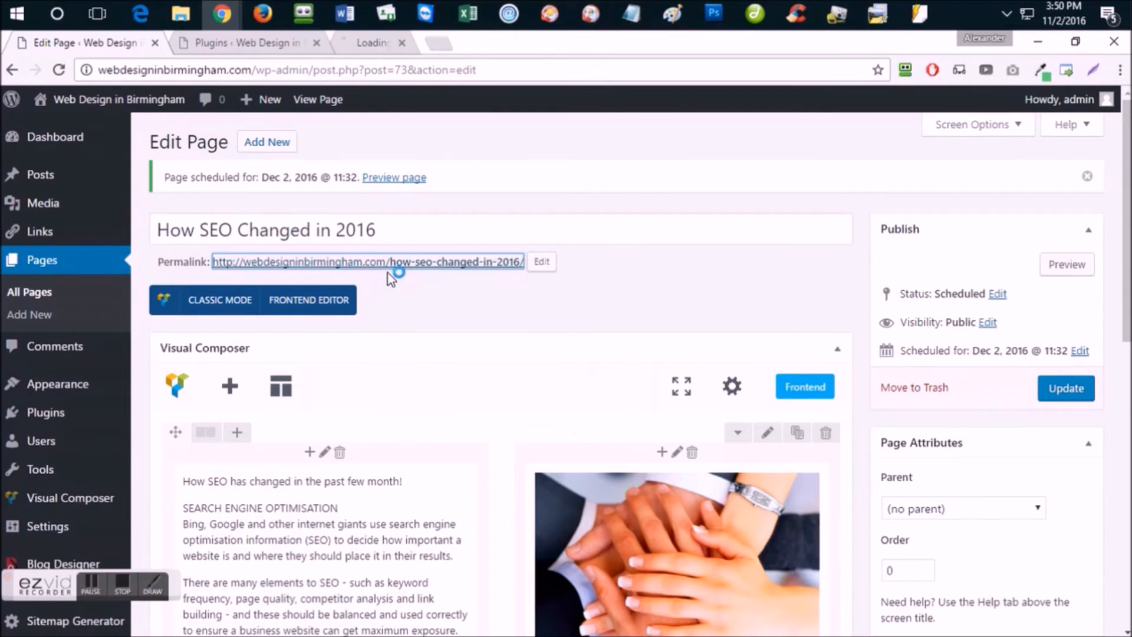
{"action": "left_click", "coordinate": [394, 50]}
{"action": "scroll", "coordinate": [409, 241], "scroll_direction": "down", "scroll_amount": 2}
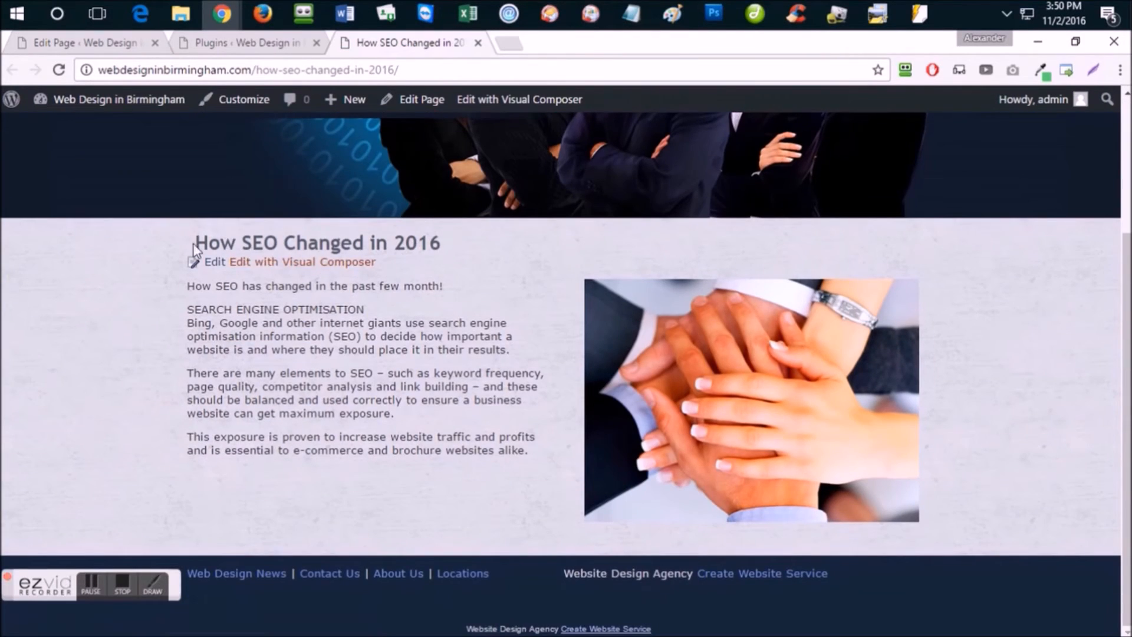
{"action": "scroll", "coordinate": [309, 372], "scroll_direction": "up", "scroll_amount": 2}
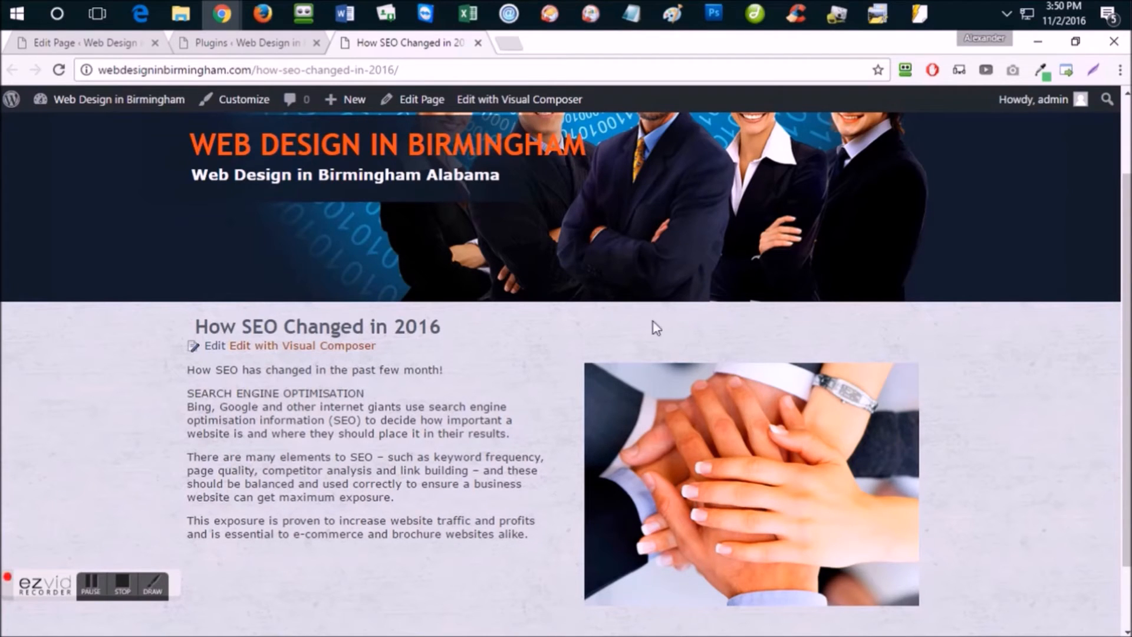
Return to the page editor, add a Text Block in a new row below the two columns and save it with its placeholder text
{"action": "left_click", "coordinate": [266, 51]}
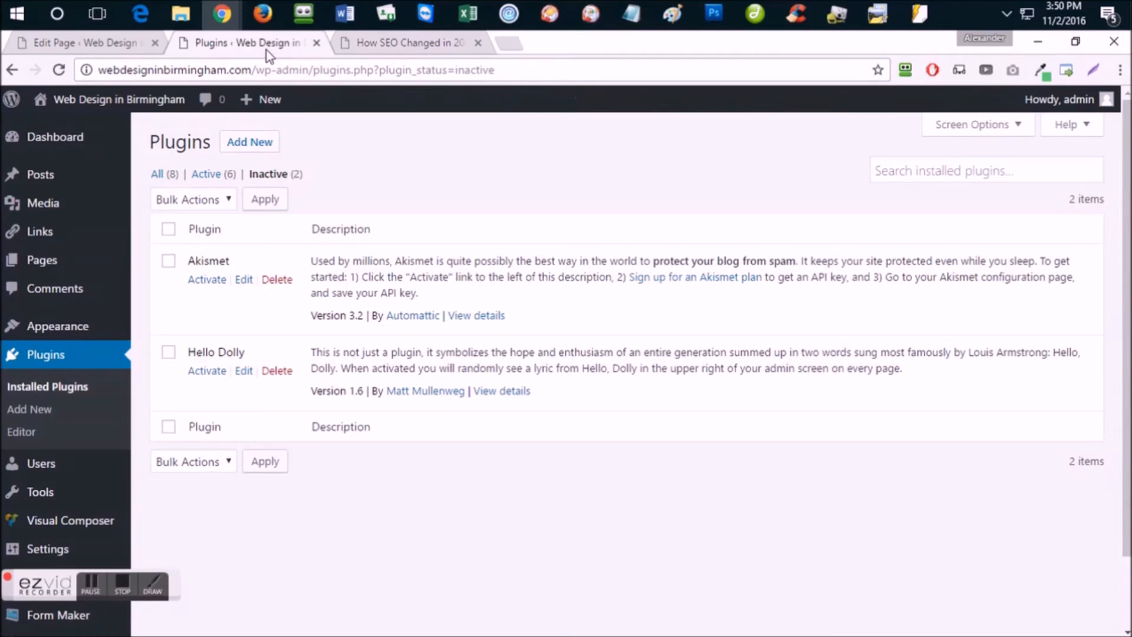
{"action": "left_click", "coordinate": [130, 46]}
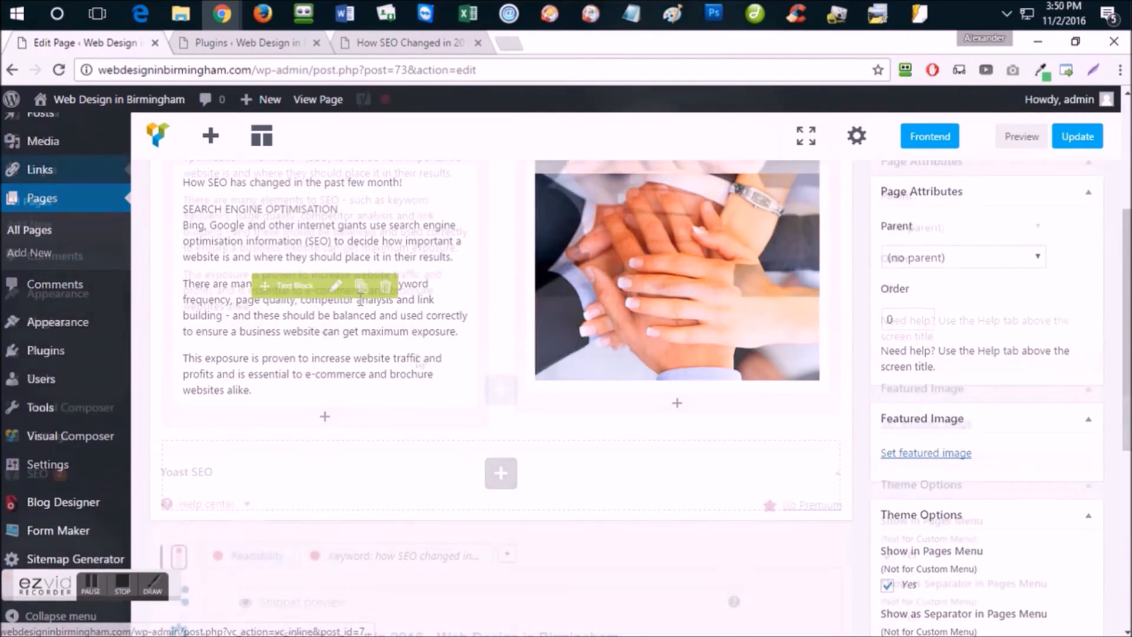
{"action": "scroll", "coordinate": [503, 397], "scroll_direction": "down", "scroll_amount": 3}
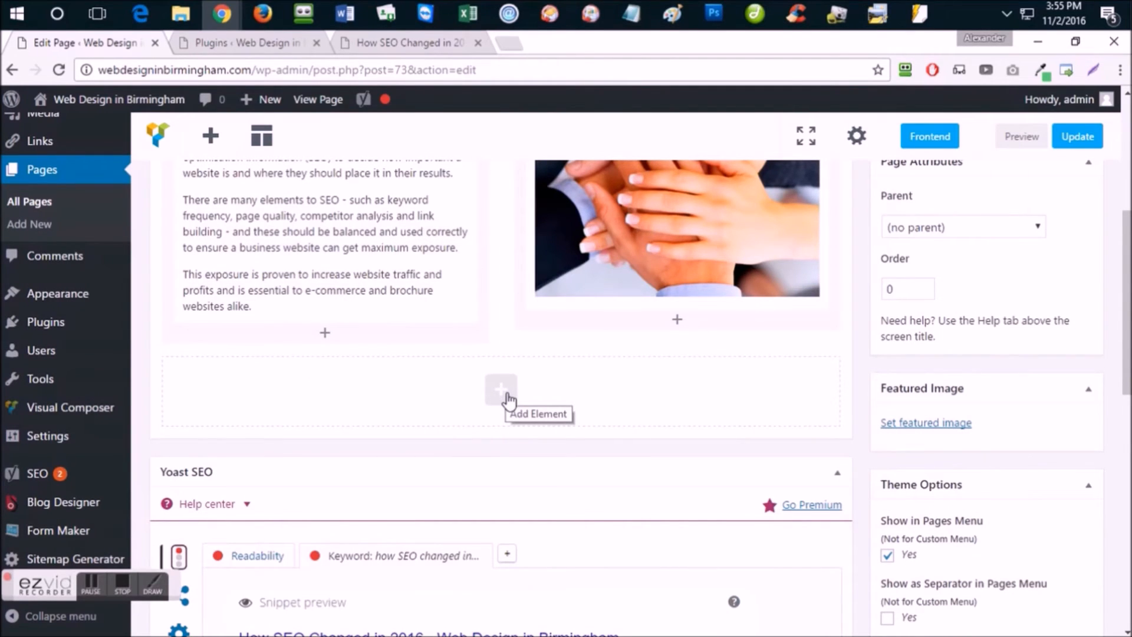
{"action": "left_click", "coordinate": [502, 390]}
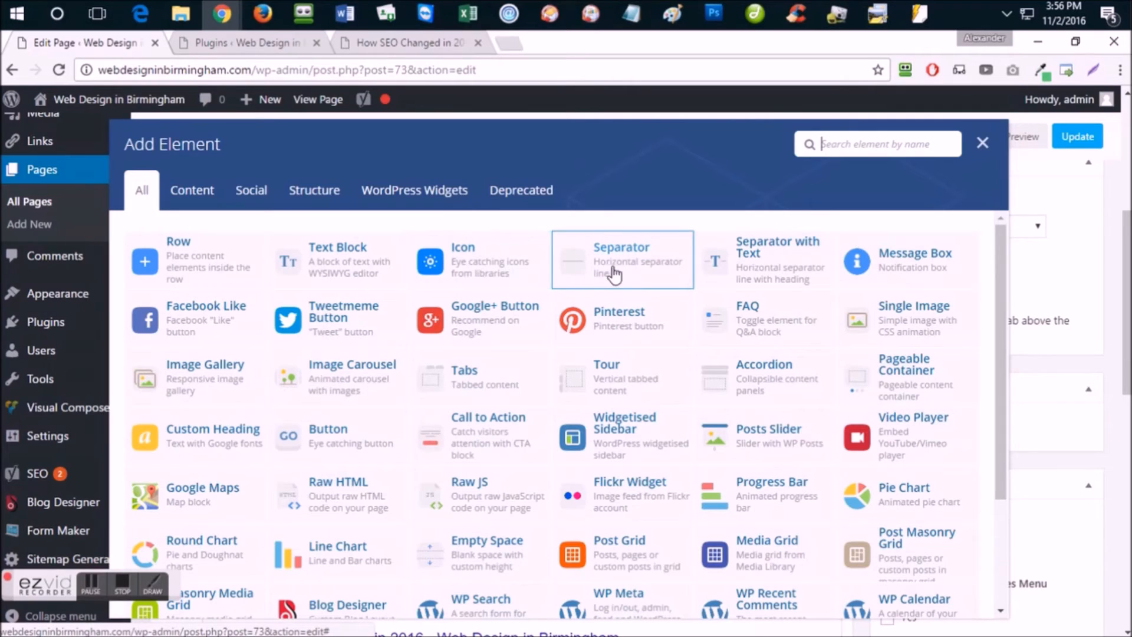
{"action": "left_click", "coordinate": [378, 272]}
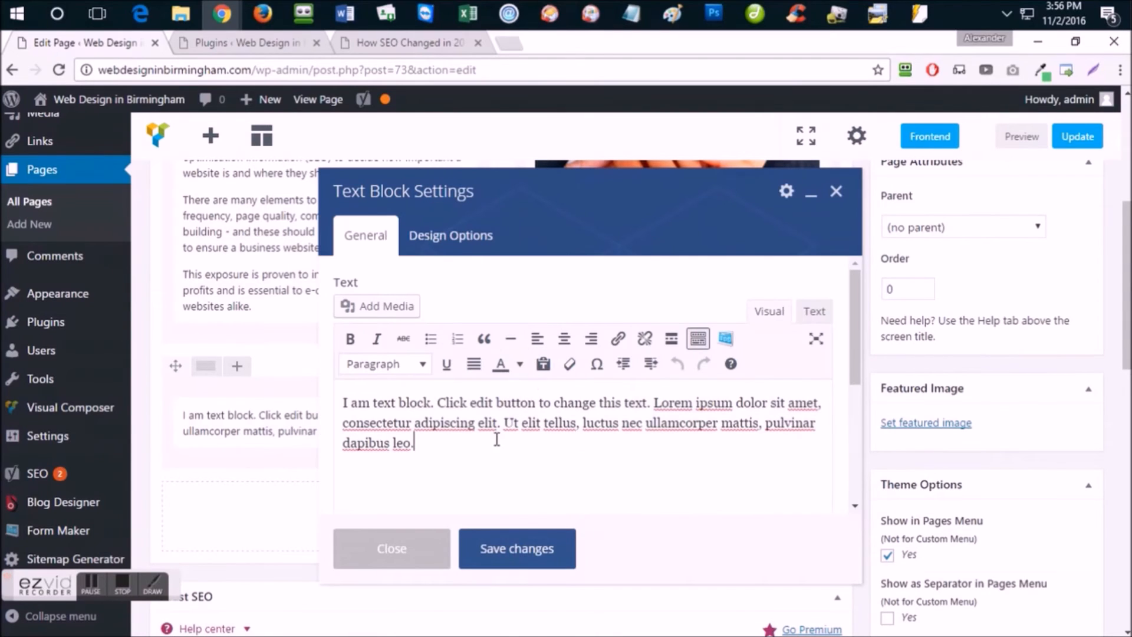
{"action": "left_click_drag", "start_coordinate": [513, 452], "coordinate": [363, 406]}
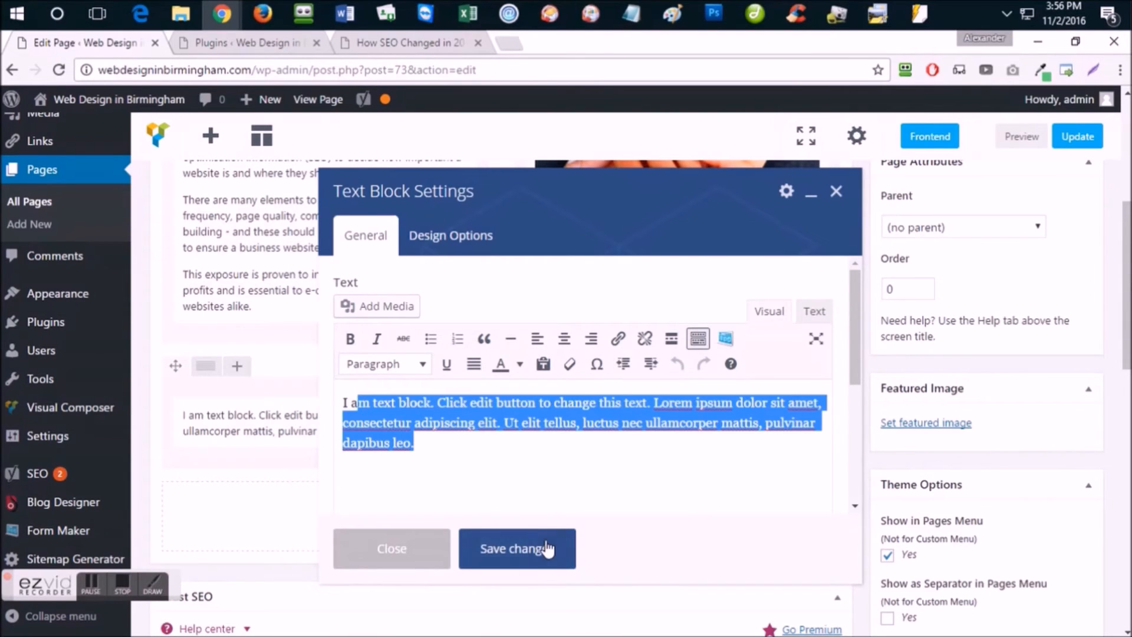
{"action": "left_click", "coordinate": [544, 545]}
Open the first column's text block for editing and copy its last paragraph, starting "This exposure is proven"
{"action": "scroll", "coordinate": [368, 405], "scroll_direction": "up", "scroll_amount": 4}
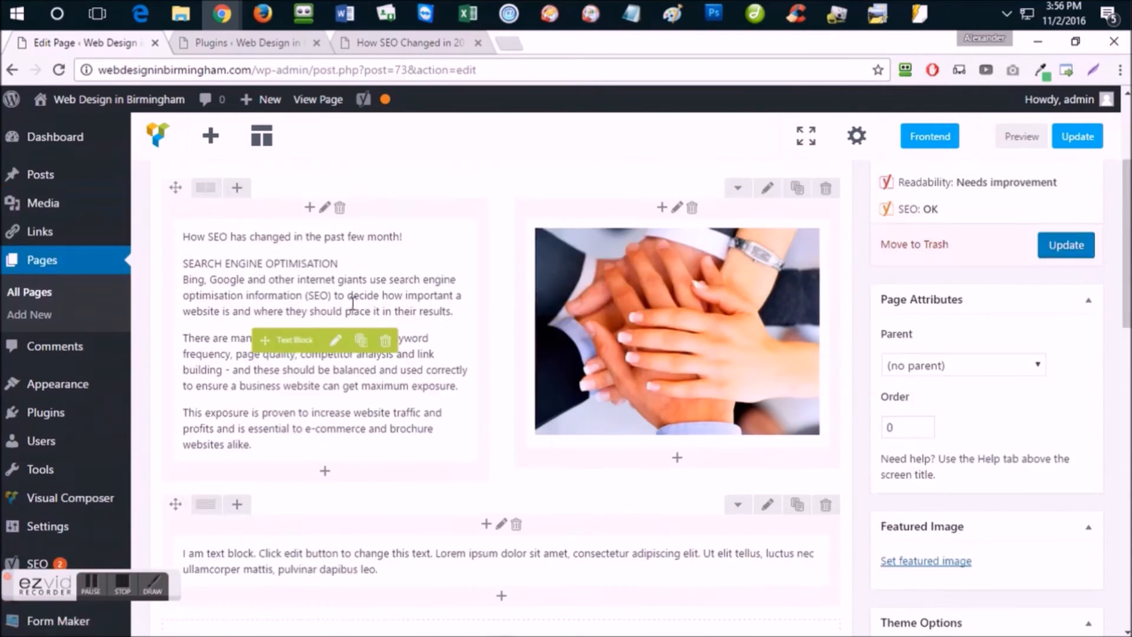
{"action": "scroll", "coordinate": [317, 432], "scroll_direction": "down", "scroll_amount": 2}
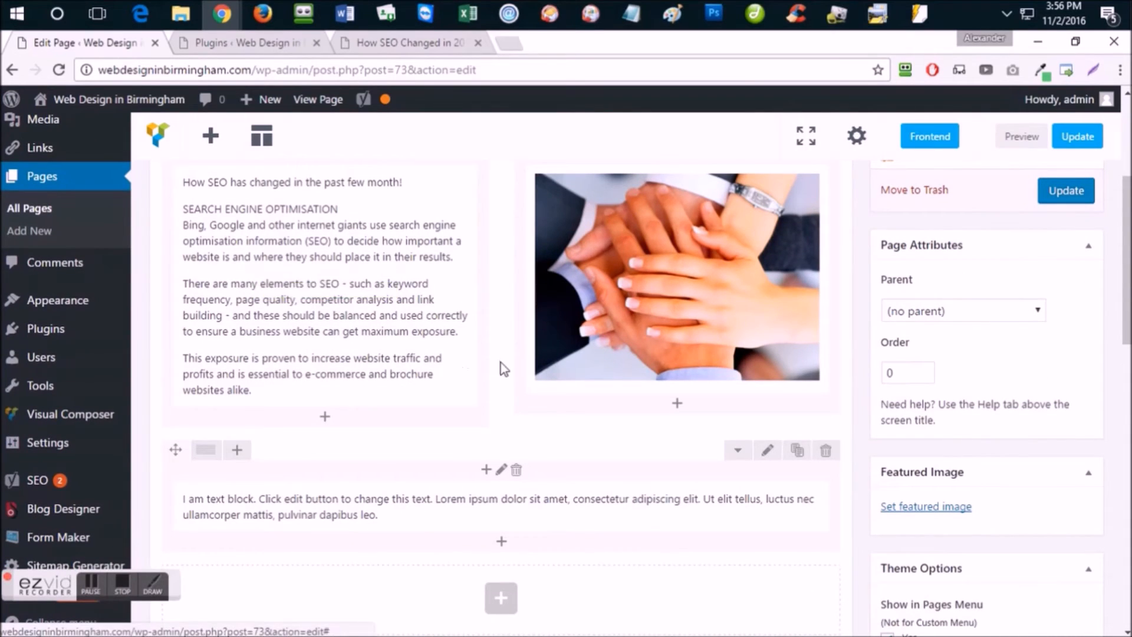
{"action": "left_click", "coordinate": [335, 289]}
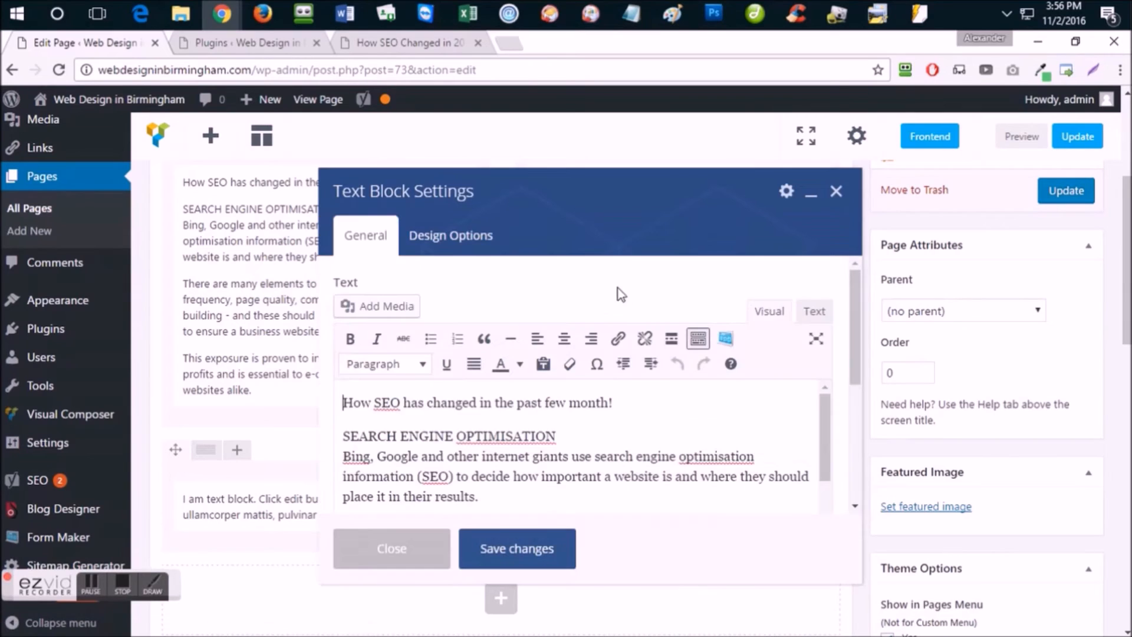
{"action": "scroll", "coordinate": [597, 342], "scroll_direction": "down", "scroll_amount": 4}
{"action": "scroll", "coordinate": [598, 342], "scroll_direction": "down", "scroll_amount": 1}
{"action": "left_click_drag", "start_coordinate": [638, 437], "coordinate": [344, 419]}
{"action": "key", "text": "ctrl+c"}
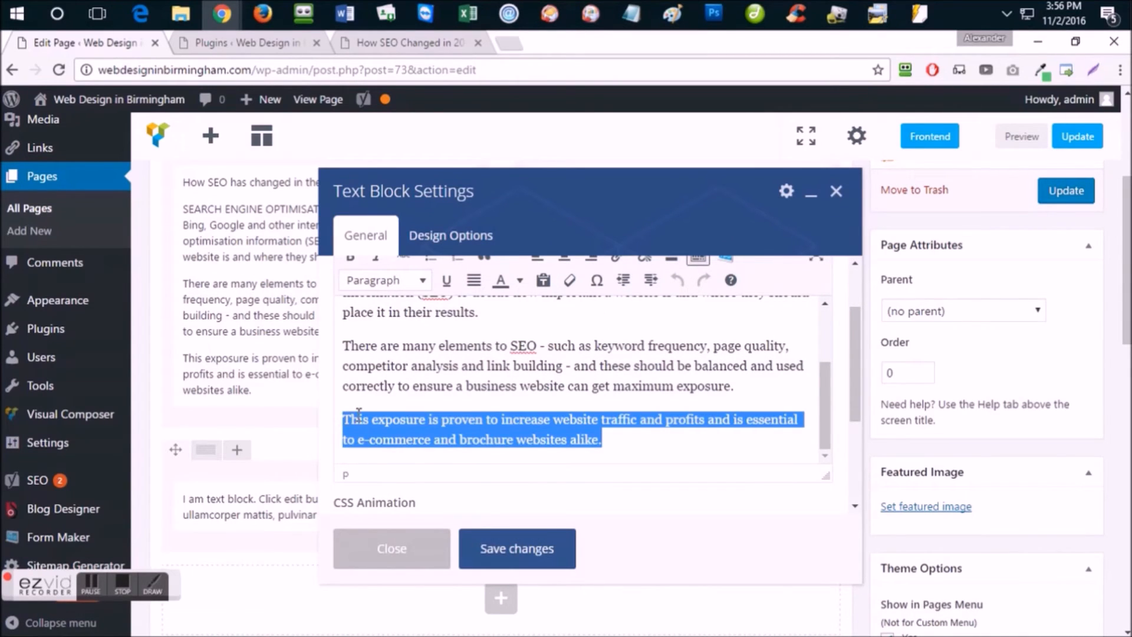
Delete the "This exposure is proven" paragraph from the first column's text block and paste it over the lower block's placeholder text, saving both blocks
{"action": "key", "text": "BackSpace"}
{"action": "left_click", "coordinate": [507, 549]}
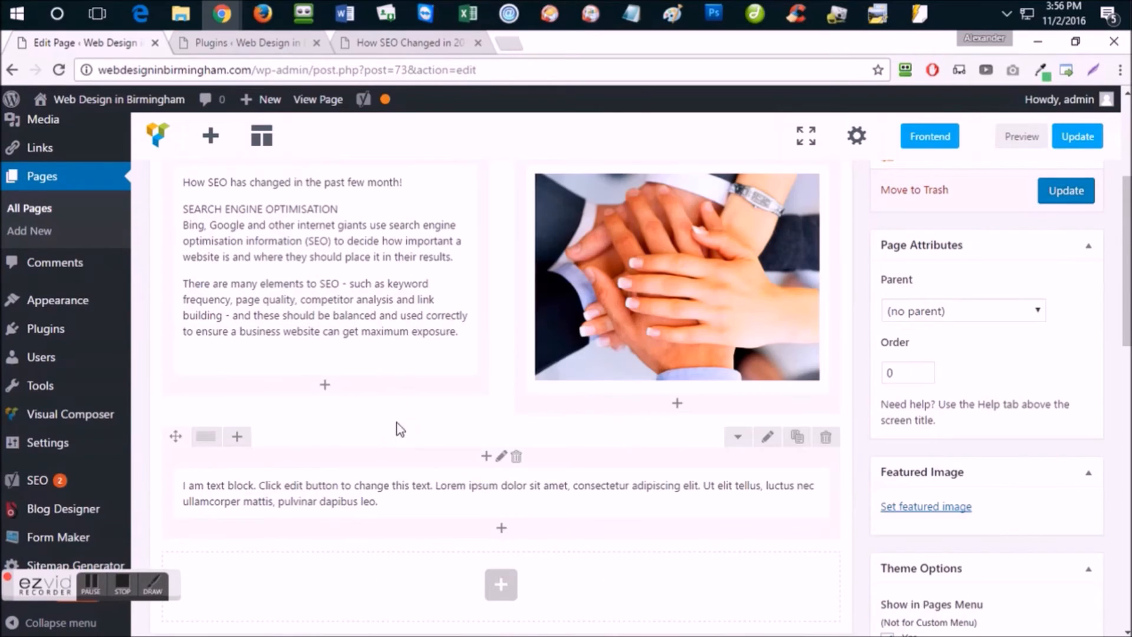
{"action": "left_click", "coordinate": [509, 494]}
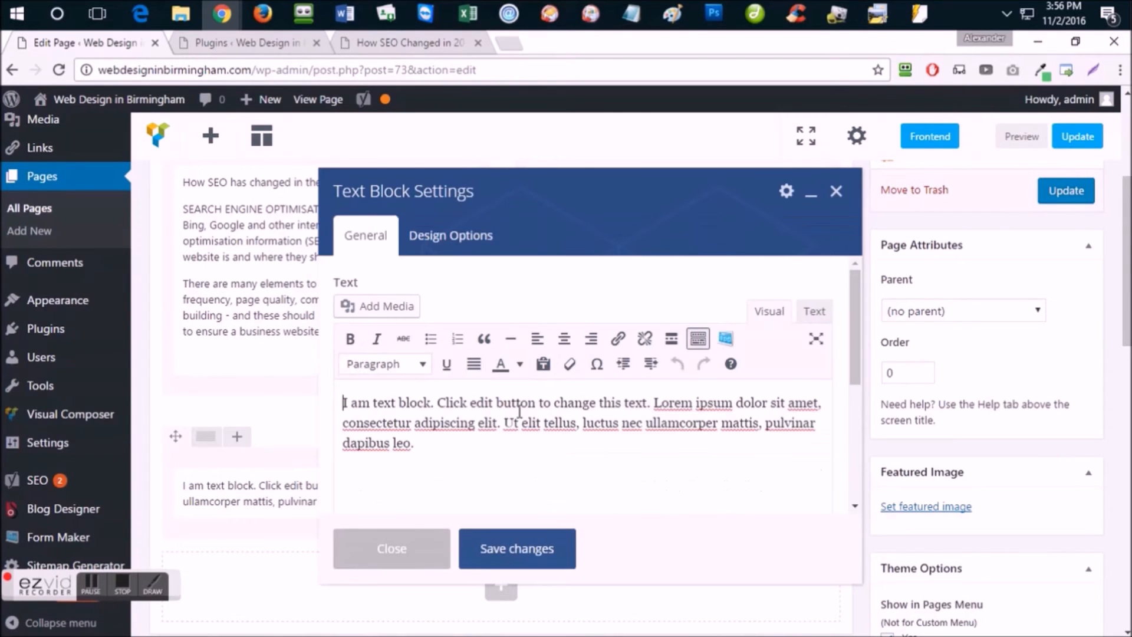
{"action": "key", "text": "ctrl+a"}
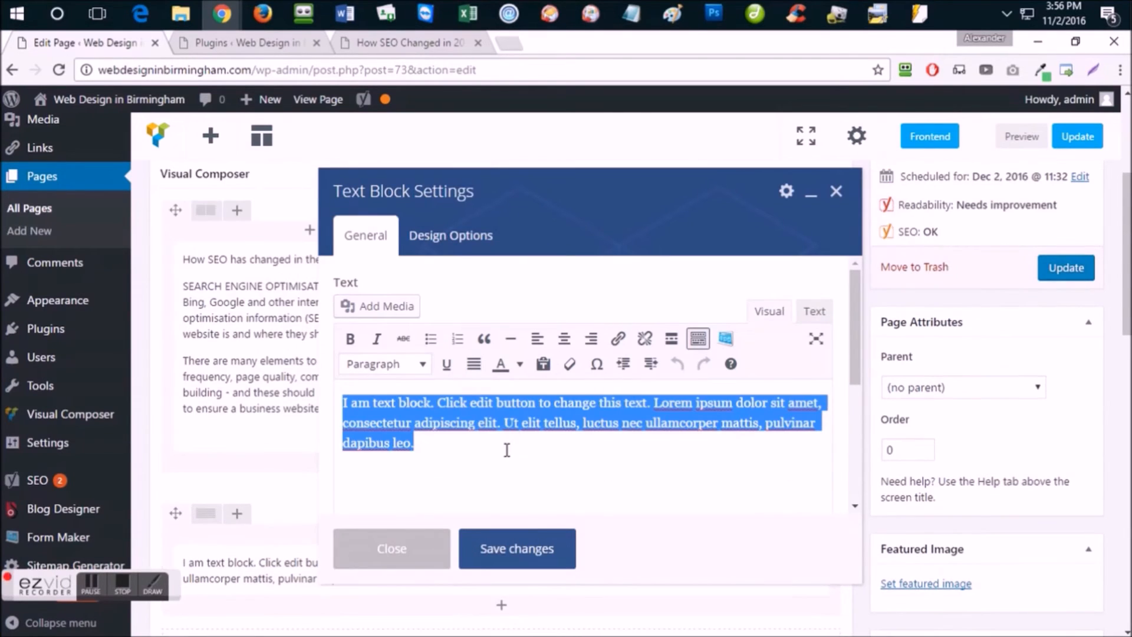
{"action": "right_click", "coordinate": [506, 450]}
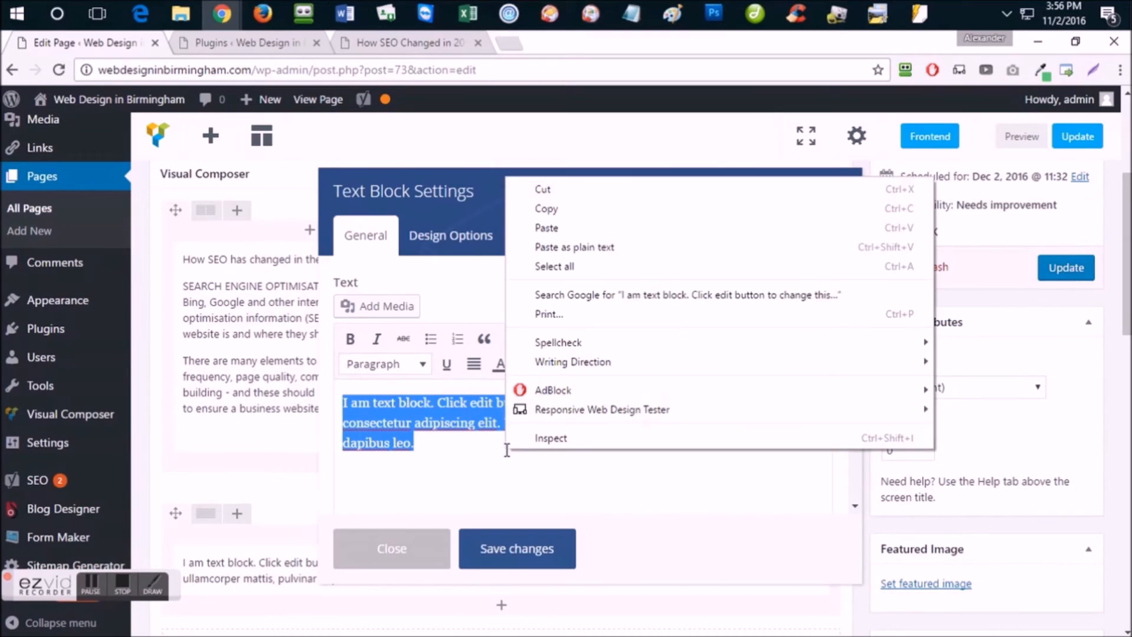
{"action": "left_click", "coordinate": [575, 234]}
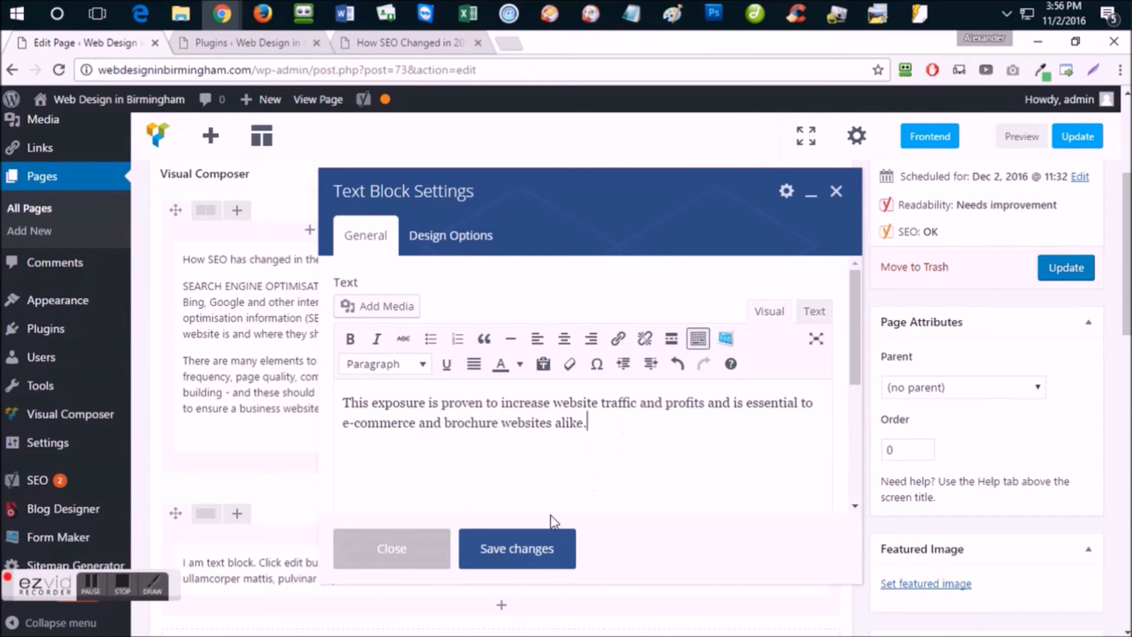
{"action": "left_click_drag", "start_coordinate": [586, 422], "coordinate": [342, 399]}
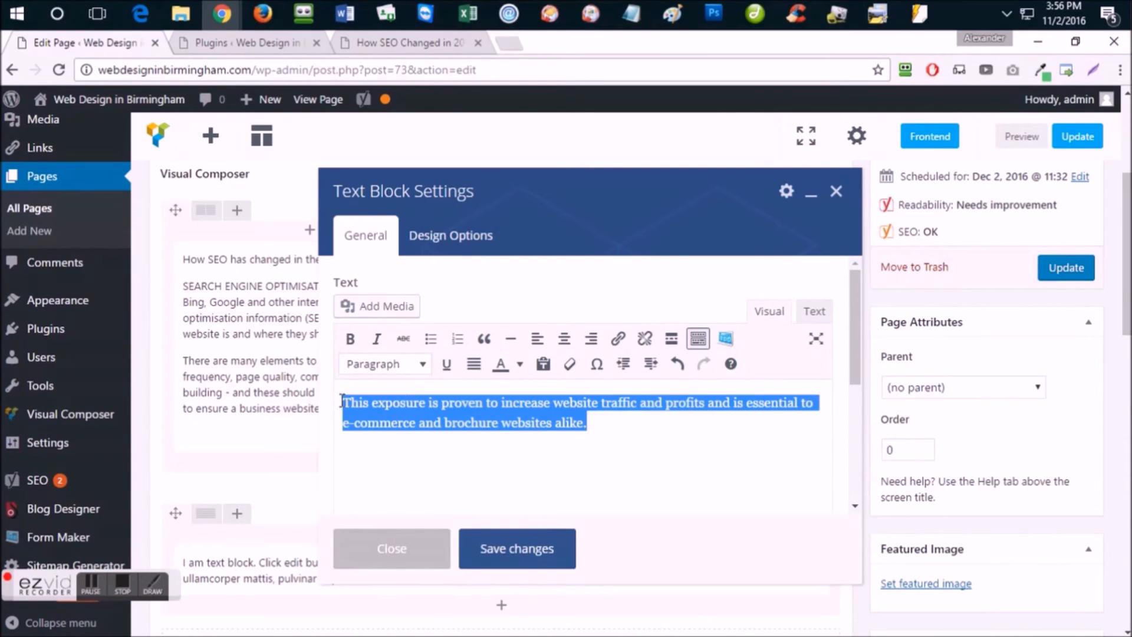
{"action": "left_click", "coordinate": [441, 406]}
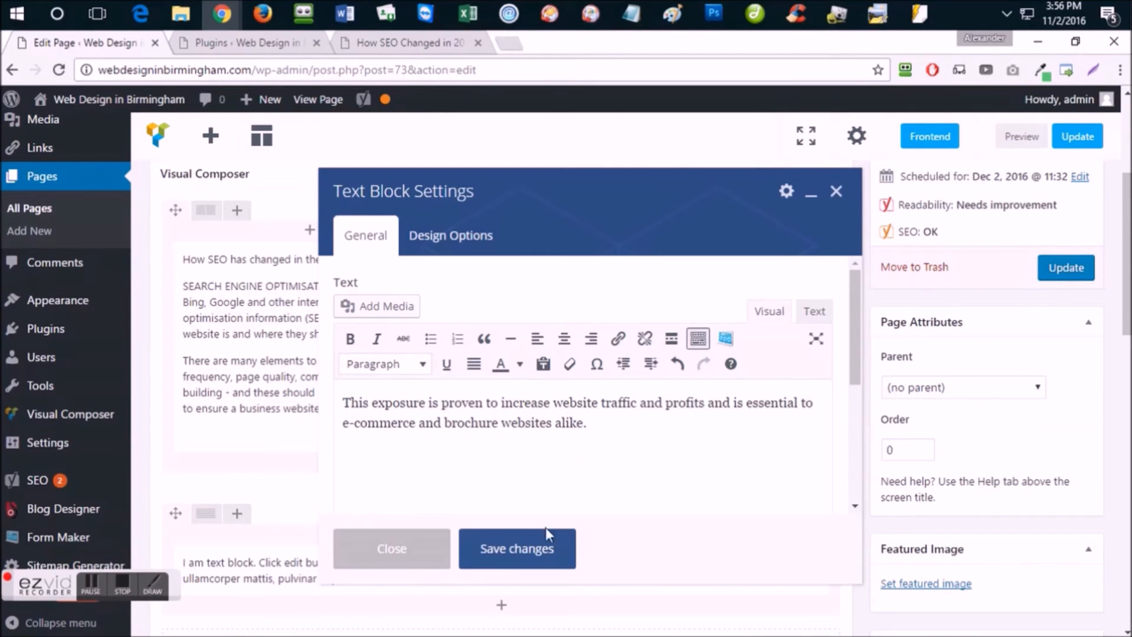
{"action": "left_click", "coordinate": [529, 546]}
In the first column's text block, try Heading 1 and Heading 2 on the line "How SEO has changed in the past few month!", settling on Heading 3
{"action": "scroll", "coordinate": [410, 472], "scroll_direction": "down", "scroll_amount": 2}
{"action": "scroll", "coordinate": [409, 469], "scroll_direction": "up", "scroll_amount": 3}
{"action": "mouse_move", "coordinate": [322, 439]}
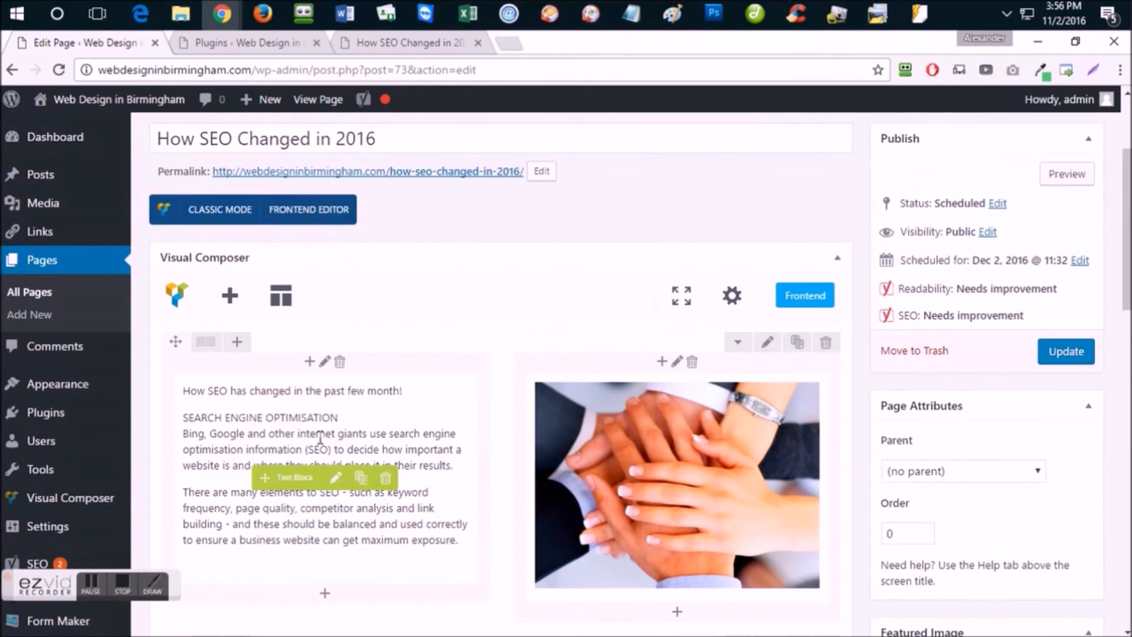
{"action": "left_click", "coordinate": [335, 479]}
{"action": "left_click", "coordinate": [626, 407]}
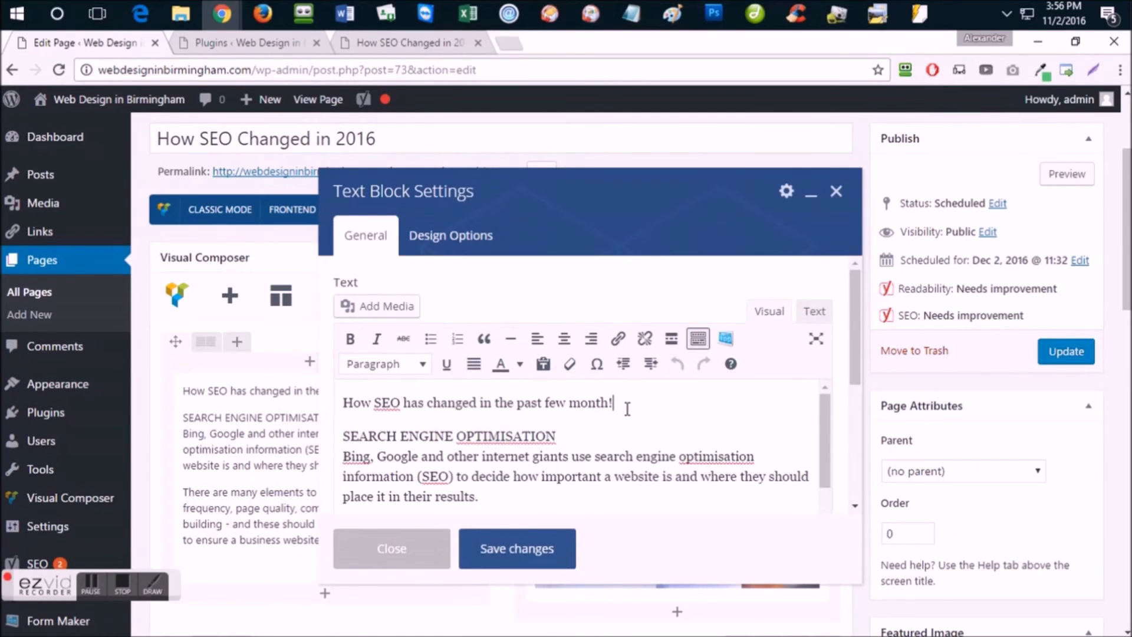
{"action": "left_click_drag", "start_coordinate": [653, 407], "coordinate": [350, 401]}
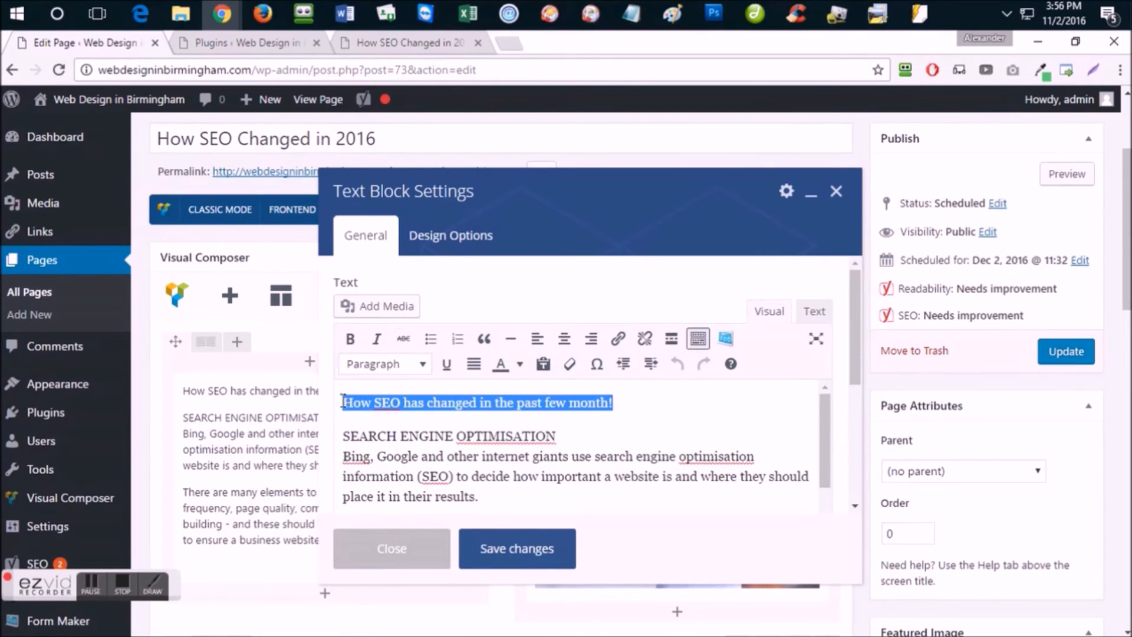
{"action": "left_click", "coordinate": [403, 364]}
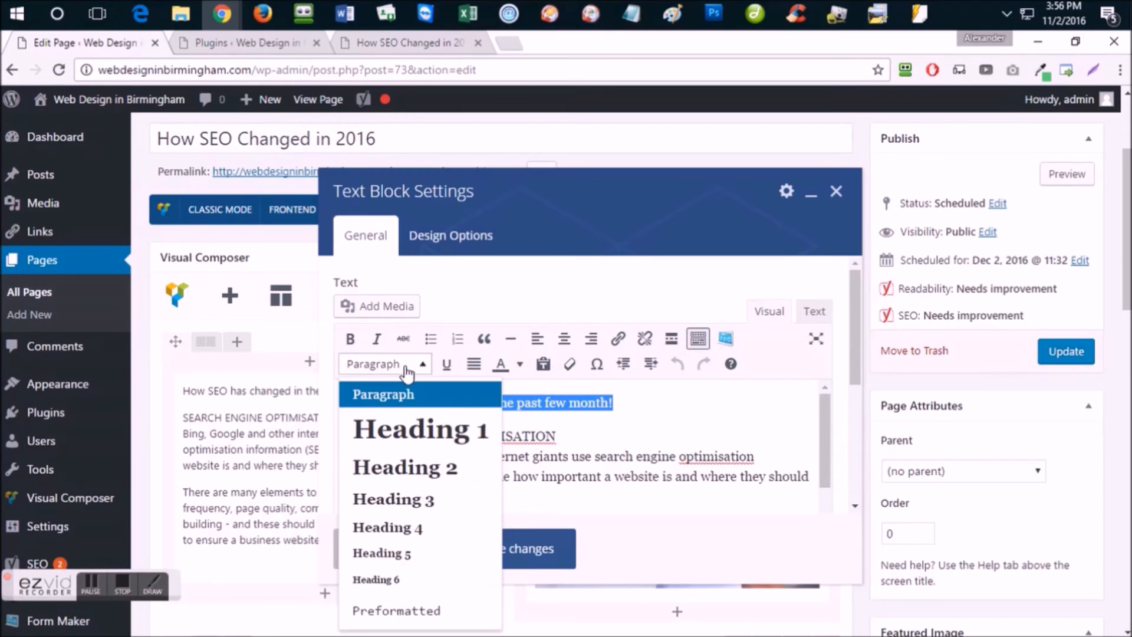
{"action": "left_click", "coordinate": [410, 426]}
{"action": "left_click", "coordinate": [394, 370]}
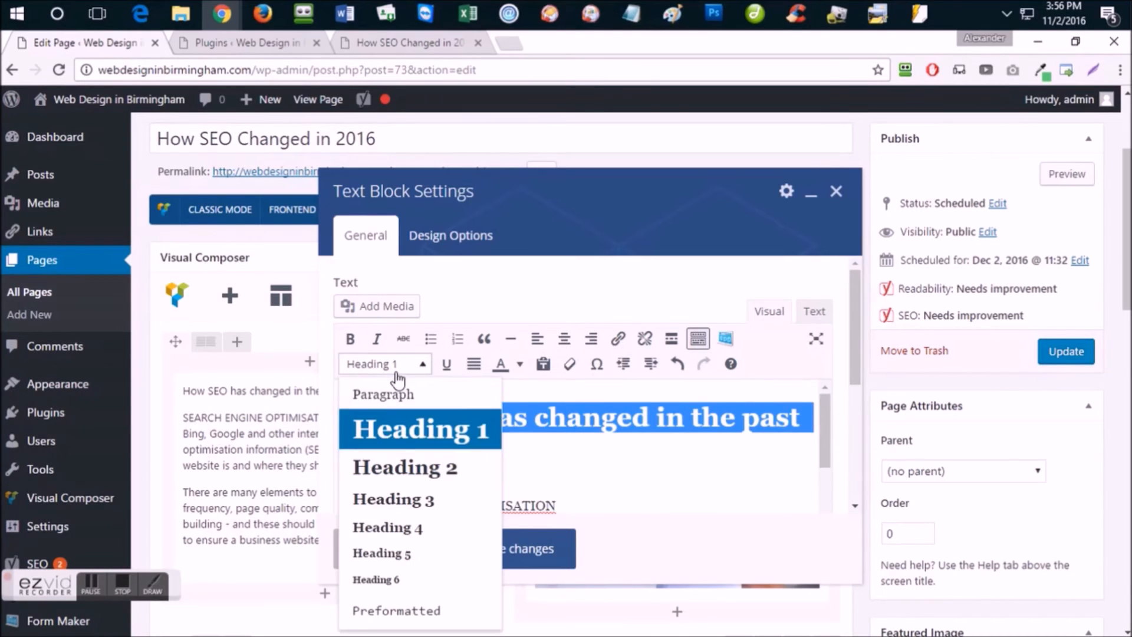
{"action": "left_click", "coordinate": [407, 466]}
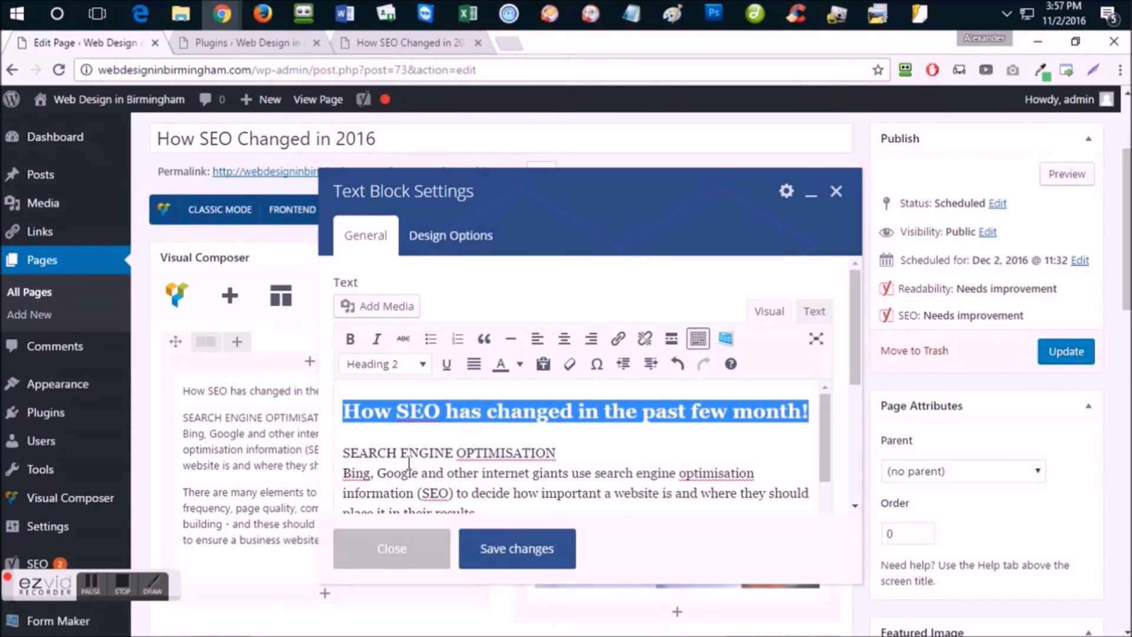
{"action": "left_click", "coordinate": [400, 375]}
{"action": "left_click", "coordinate": [425, 502]}
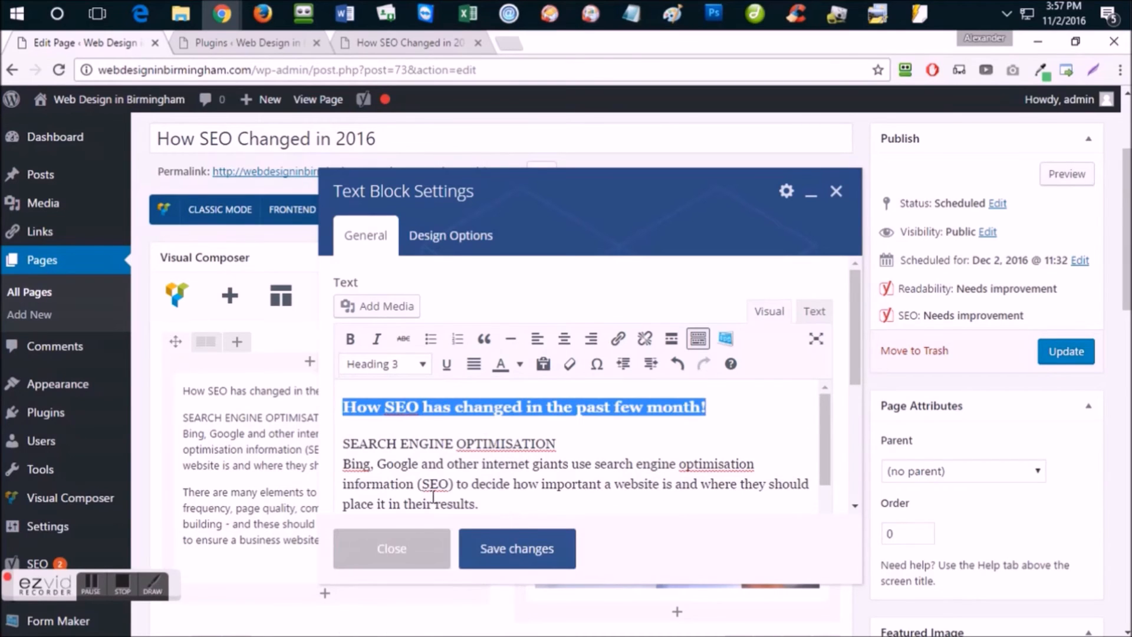
{"action": "left_click", "coordinate": [413, 365]}
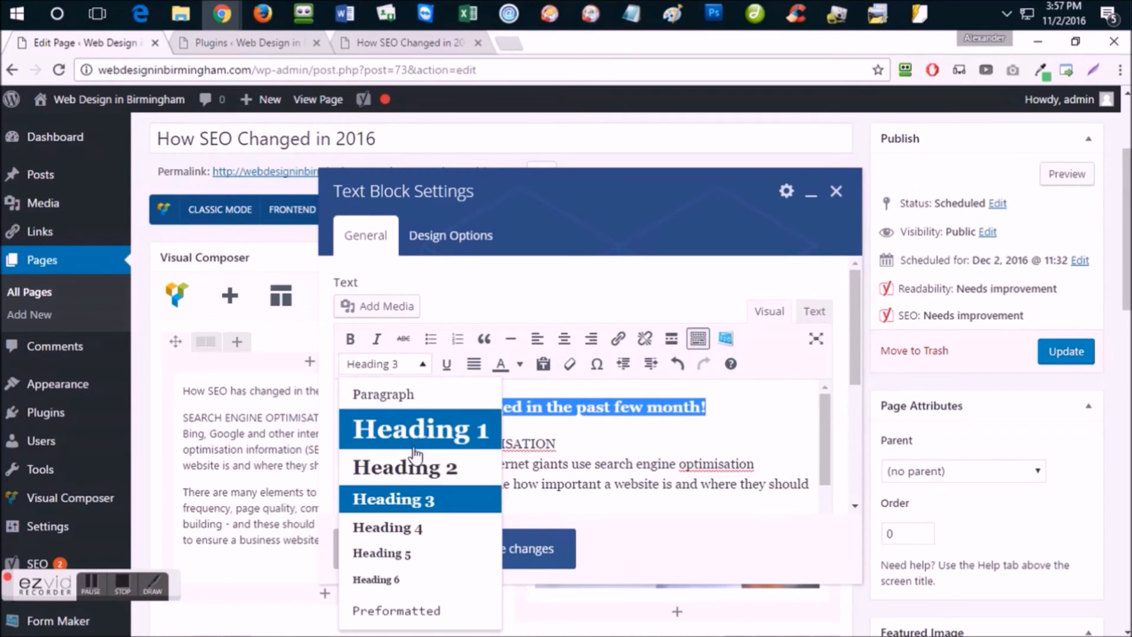
{"action": "left_click", "coordinate": [672, 442]}
{"action": "left_click_drag", "start_coordinate": [711, 411], "coordinate": [343, 411]}
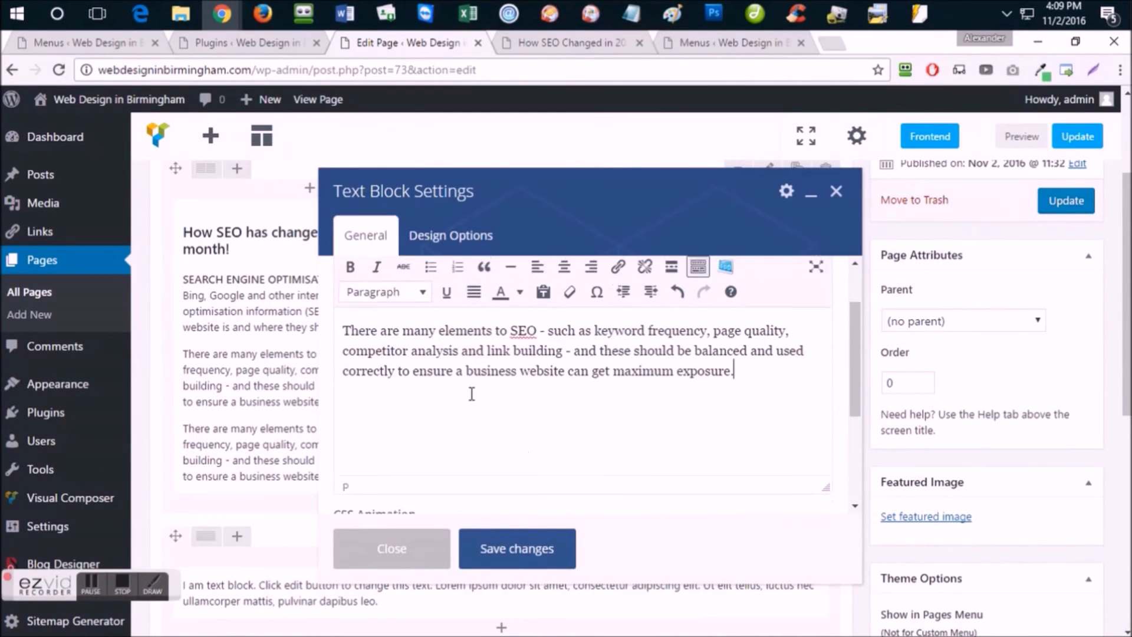
Add the line "SEO Tips" above the paragraph starting "There are many elements to SEO" in the open text block
{"action": "scroll", "coordinate": [349, 407], "scroll_direction": "up", "scroll_amount": 2}
{"action": "left_click", "coordinate": [344, 404]}
{"action": "key", "text": "Return"}
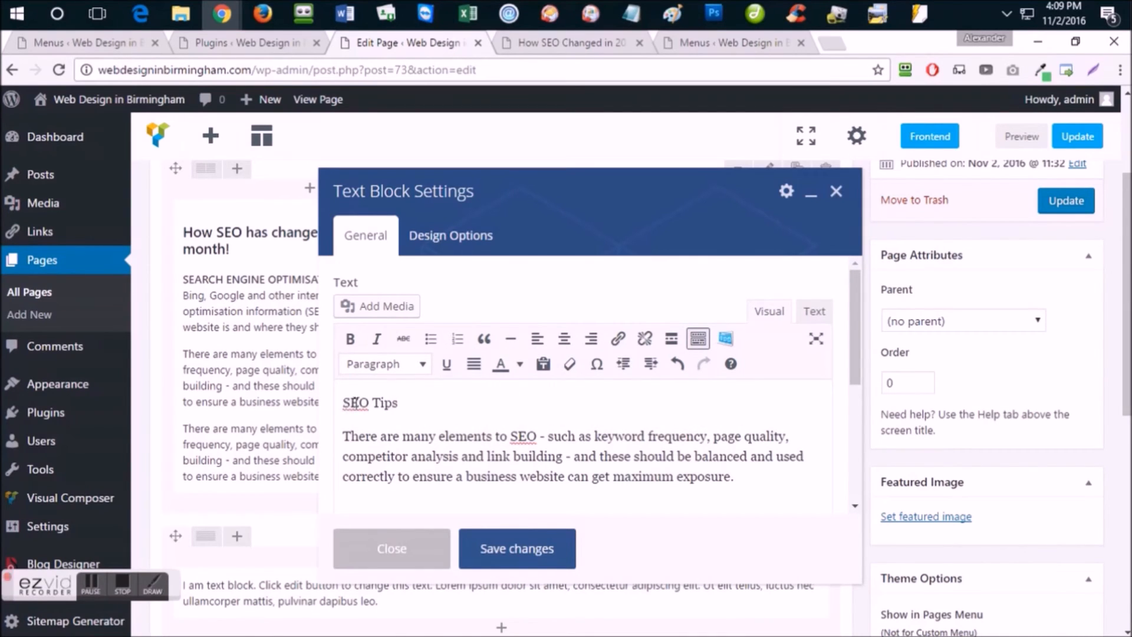
Keep the "SEO Tips" line as a Paragraph and make its text bold and blue
{"action": "left_click_drag", "start_coordinate": [422, 399], "coordinate": [334, 408]}
{"action": "left_click", "coordinate": [391, 365]}
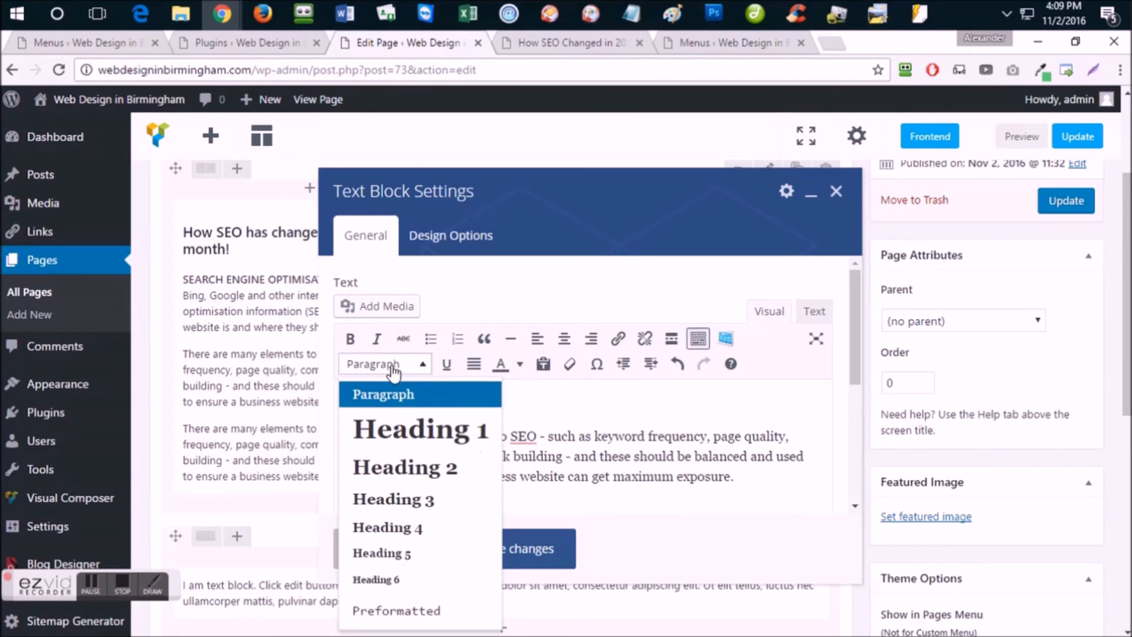
{"action": "left_click", "coordinate": [406, 391]}
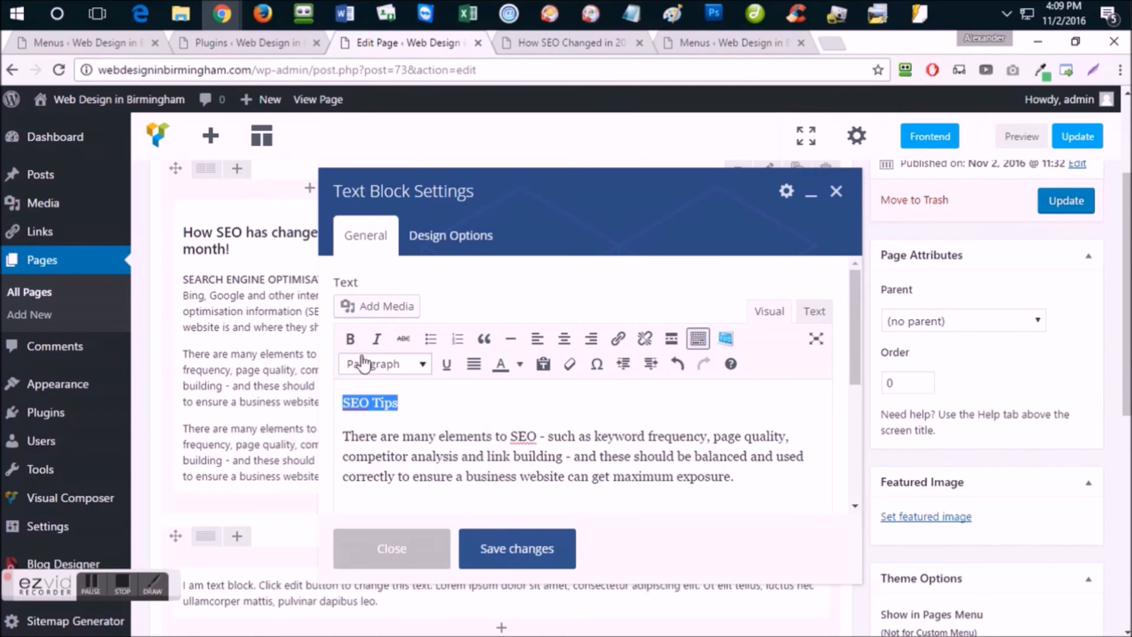
{"action": "left_click", "coordinate": [350, 338]}
{"action": "left_click", "coordinate": [520, 364]}
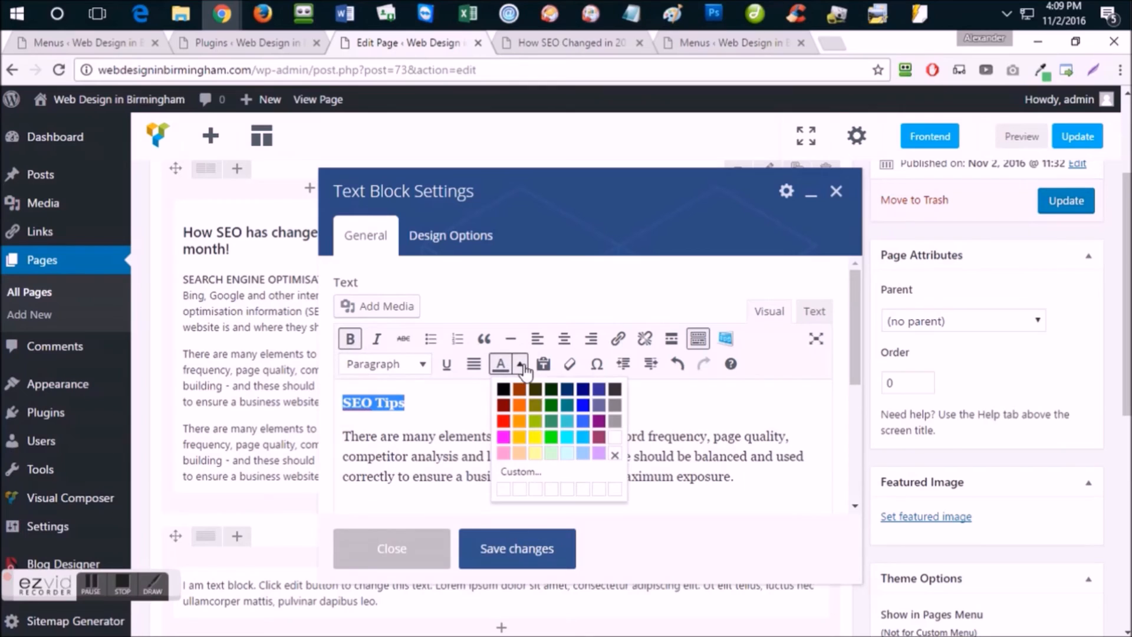
{"action": "left_click", "coordinate": [584, 404]}
{"action": "left_click", "coordinate": [507, 401]}
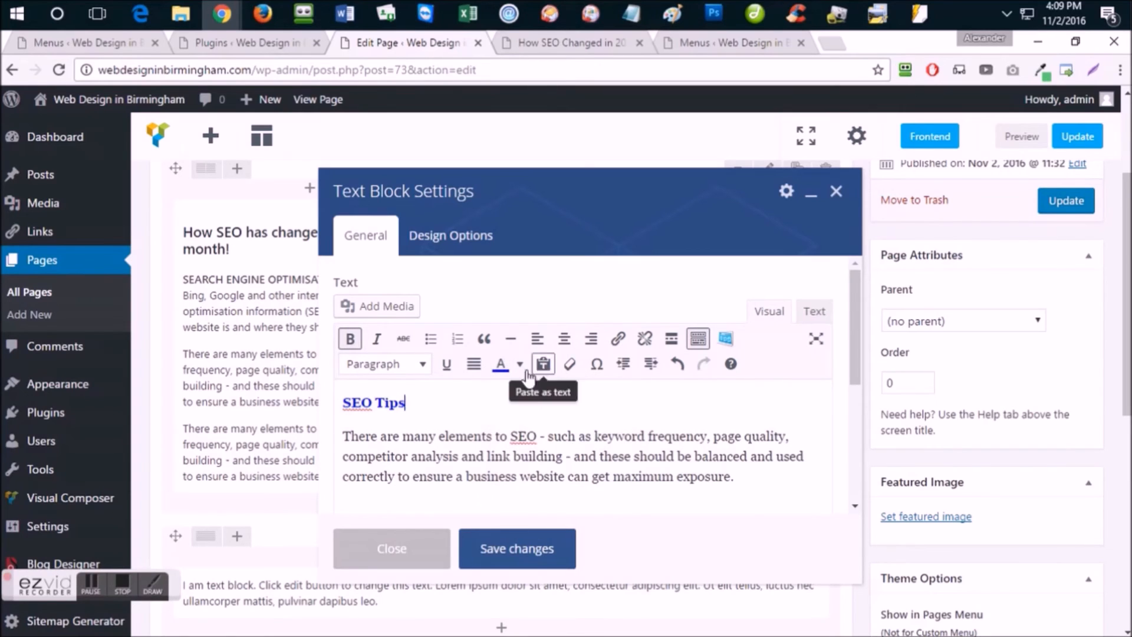
{"action": "left_click", "coordinate": [521, 364]}
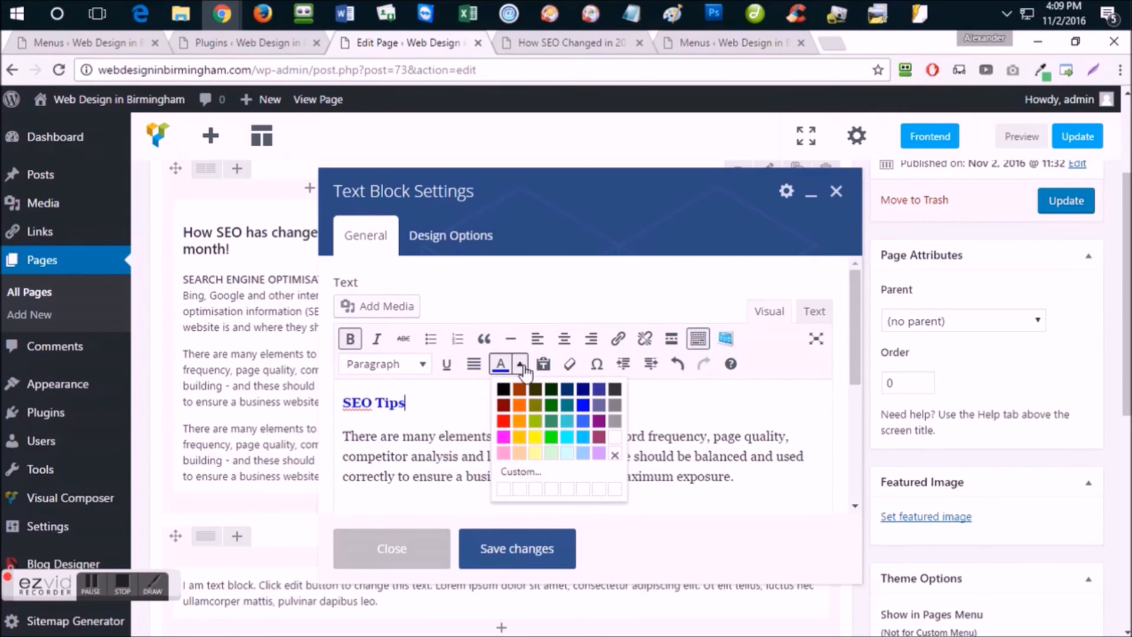
{"action": "left_click", "coordinate": [457, 403]}
{"action": "scroll", "coordinate": [470, 409], "scroll_direction": "down", "scroll_amount": 2}
{"action": "scroll", "coordinate": [496, 424], "scroll_direction": "up", "scroll_amount": 2}
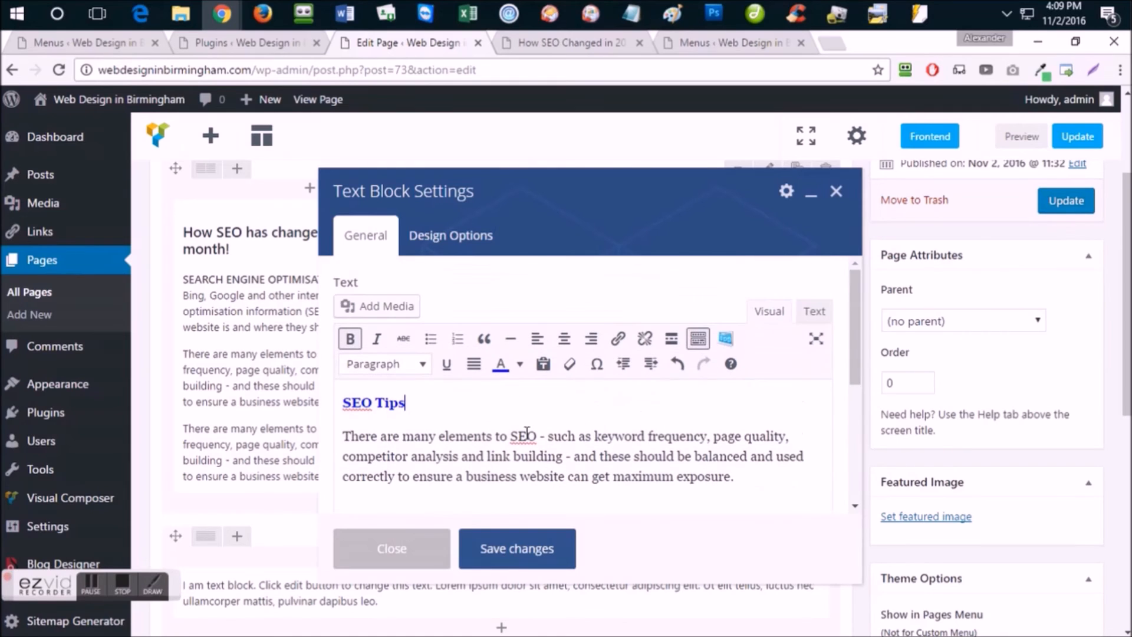
{"action": "scroll", "coordinate": [679, 446], "scroll_direction": "down", "scroll_amount": 2}
{"action": "left_click", "coordinate": [747, 406]}
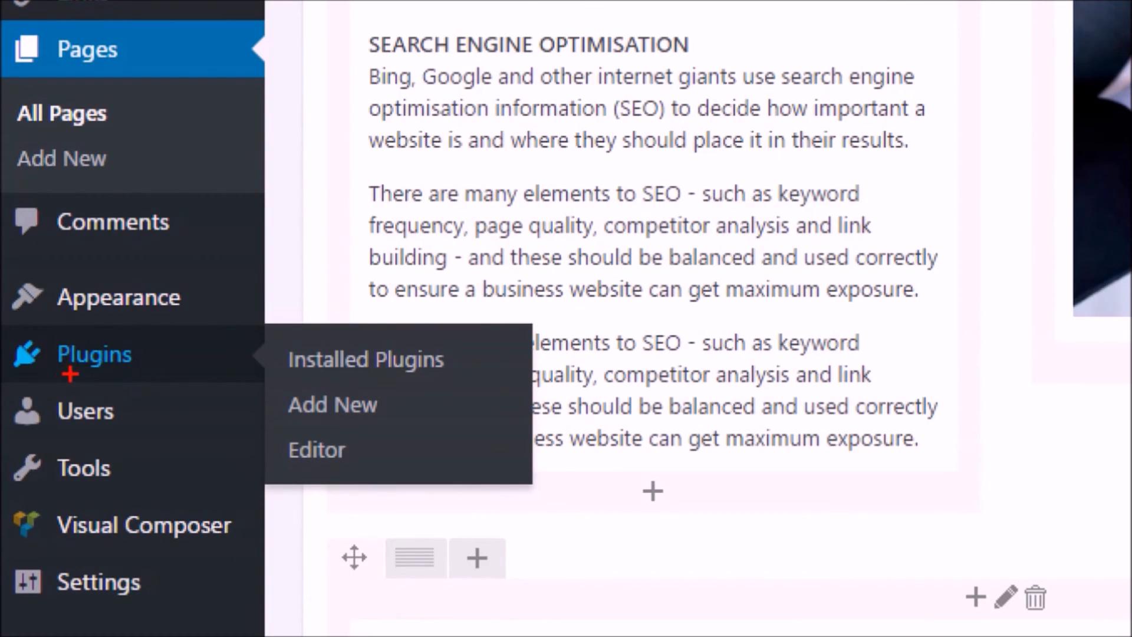
Go to the page for adding new plugins, search for "Yoast SEO" and open the Yoast SEO plugin's details
{"action": "left_click", "coordinate": [295, 420]}
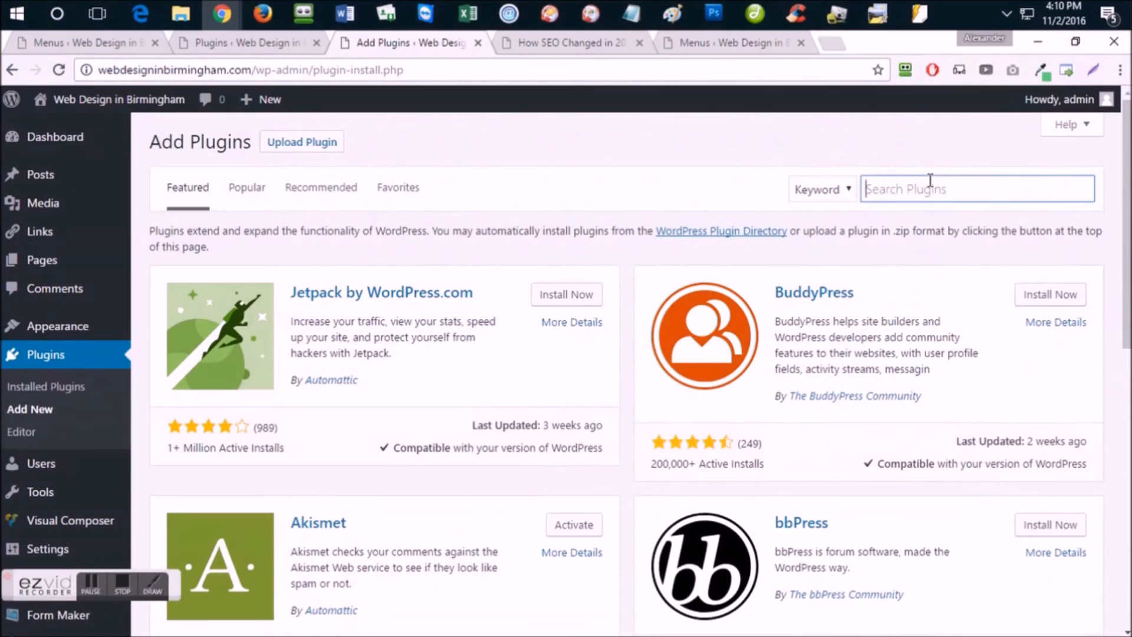
{"action": "type", "text": "Y"}
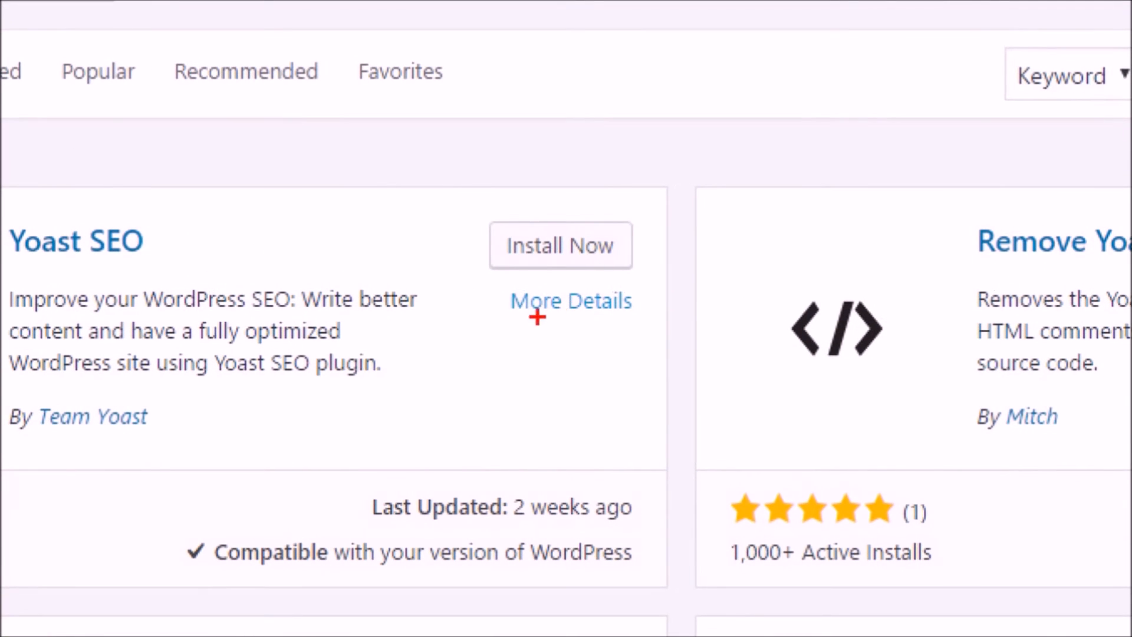
{"action": "left_click_drag", "start_coordinate": [519, 320], "coordinate": [594, 319]}
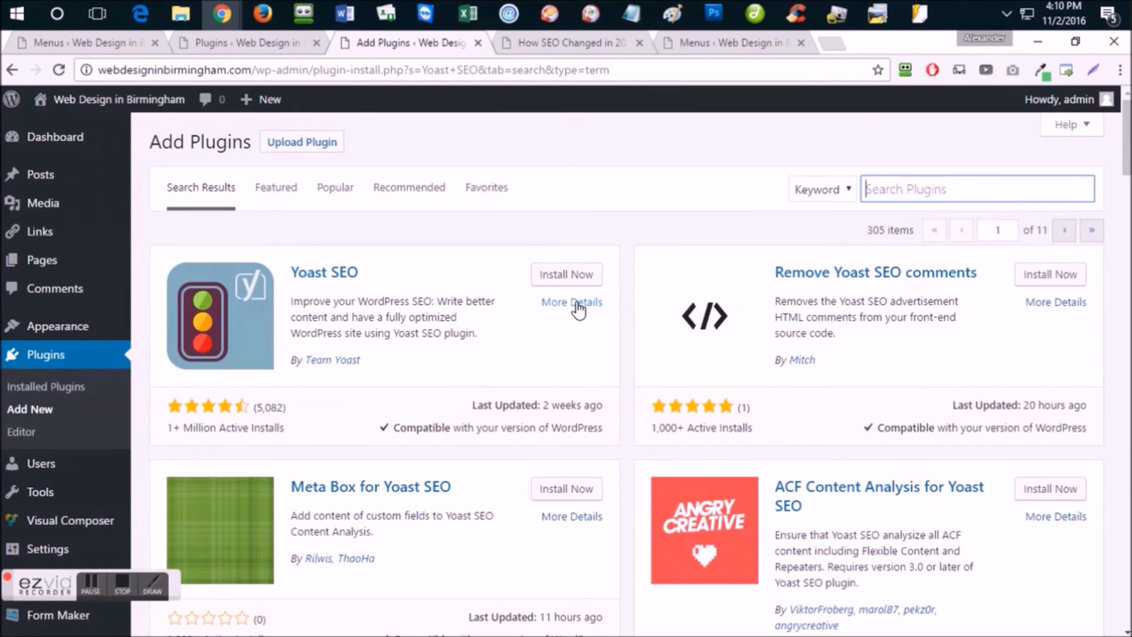
{"action": "left_click", "coordinate": [572, 303]}
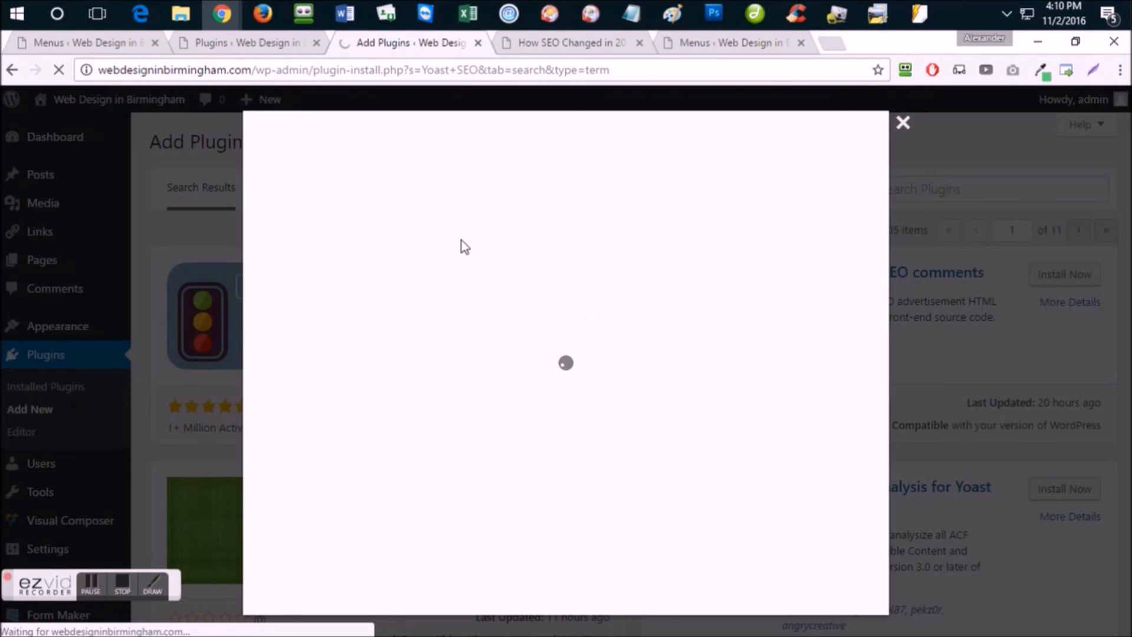
Examine the Yoast SEO plugin's description, installation instructions and screenshots
{"action": "scroll", "coordinate": [434, 319], "scroll_direction": "down", "scroll_amount": 3}
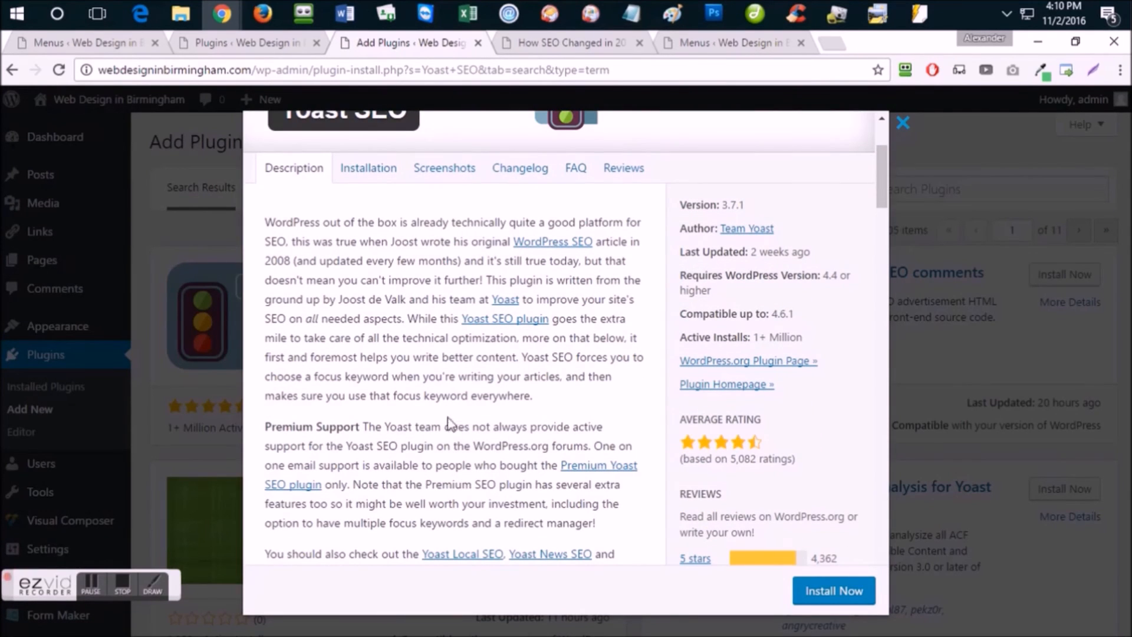
{"action": "scroll", "coordinate": [403, 320], "scroll_direction": "up", "scroll_amount": 2}
{"action": "left_click", "coordinate": [374, 258]}
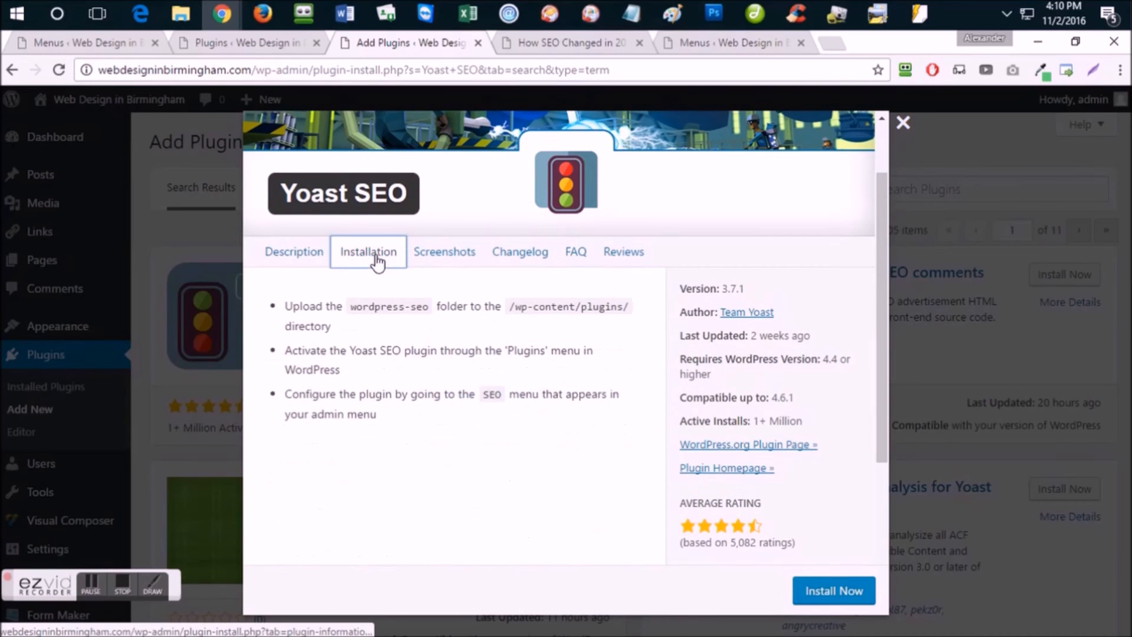
{"action": "scroll", "coordinate": [399, 285], "scroll_direction": "down", "scroll_amount": 2}
{"action": "scroll", "coordinate": [393, 306], "scroll_direction": "up", "scroll_amount": 2}
{"action": "left_click", "coordinate": [435, 264]}
{"action": "scroll", "coordinate": [454, 318], "scroll_direction": "down", "scroll_amount": 5}
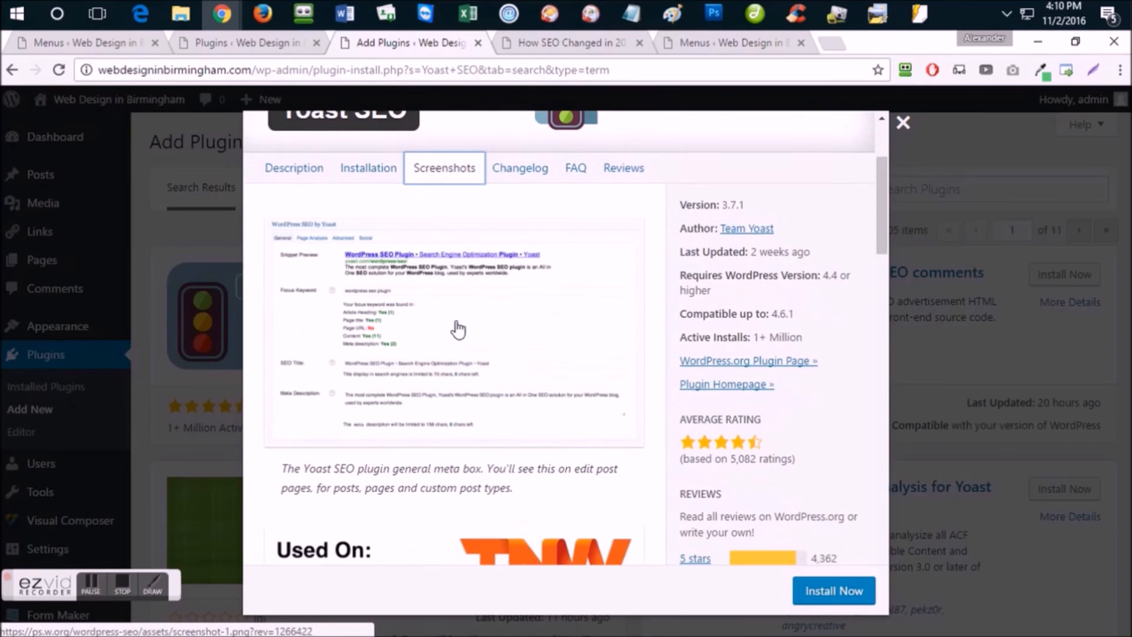
{"action": "scroll", "coordinate": [458, 333], "scroll_direction": "up", "scroll_amount": 5}
Check the Yoast SEO plugin's changelog and FAQ, and read through its user reviews
{"action": "left_click", "coordinate": [519, 260]}
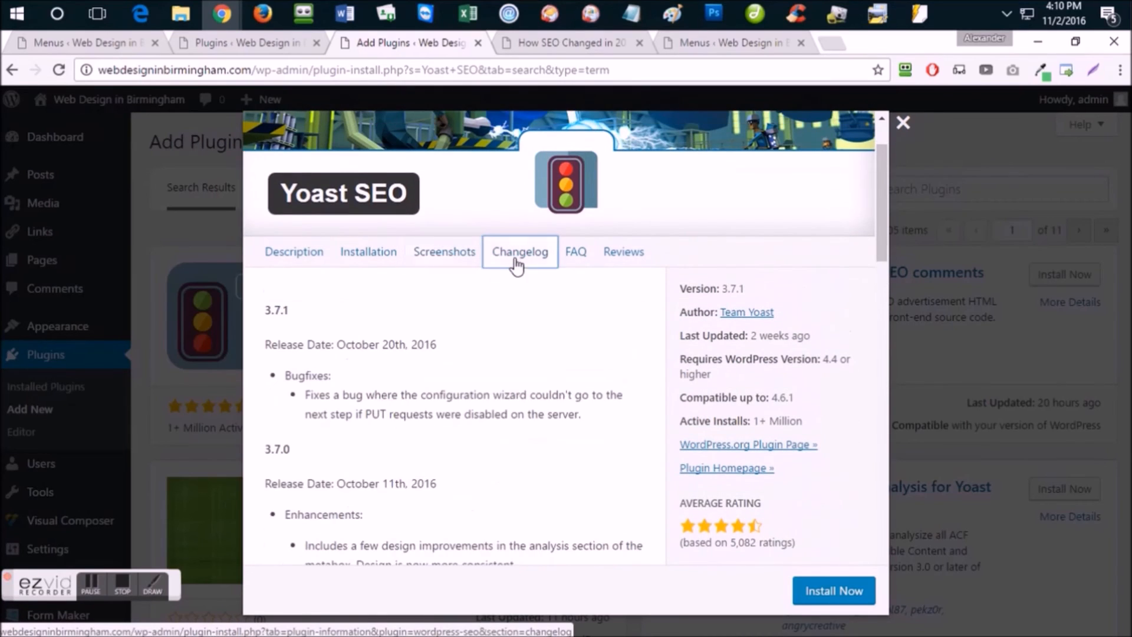
{"action": "left_click", "coordinate": [577, 257]}
{"action": "left_click", "coordinate": [619, 254]}
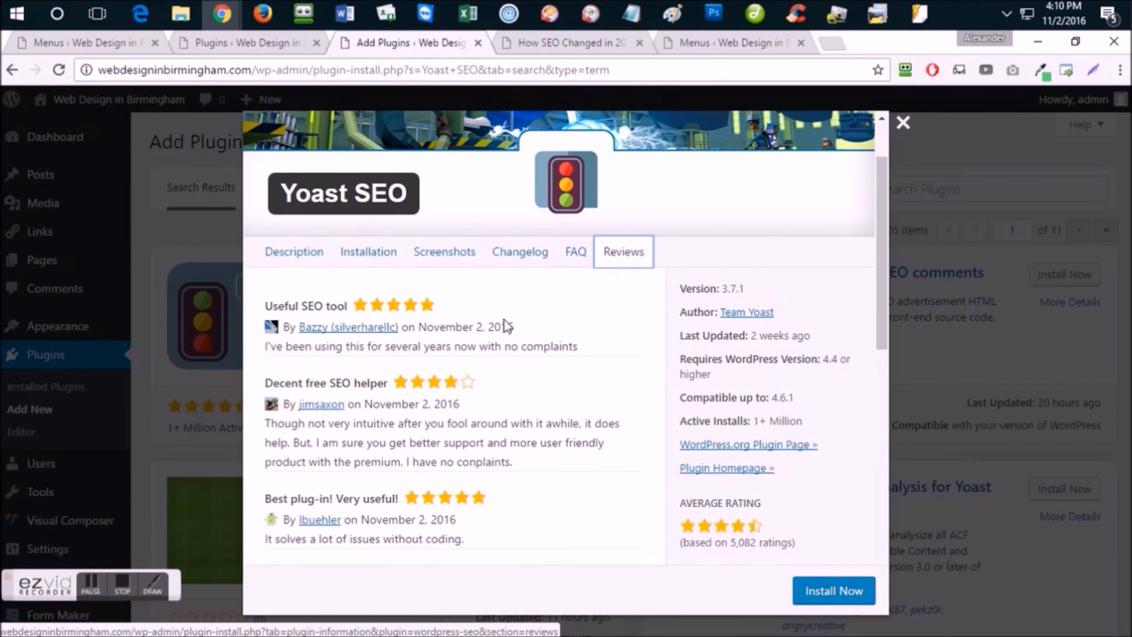
{"action": "scroll", "coordinate": [408, 348], "scroll_direction": "down", "scroll_amount": 3}
{"action": "scroll", "coordinate": [411, 342], "scroll_direction": "down", "scroll_amount": 9}
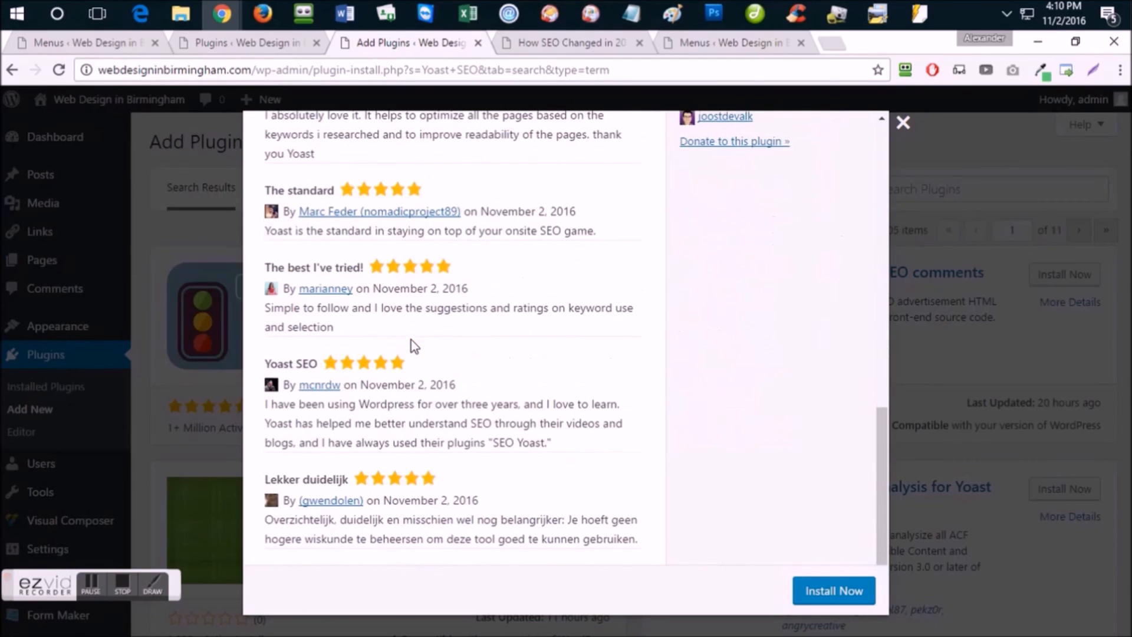
{"action": "scroll", "coordinate": [448, 354], "scroll_direction": "up", "scroll_amount": 1}
{"action": "scroll", "coordinate": [480, 366], "scroll_direction": "up", "scroll_amount": 12}
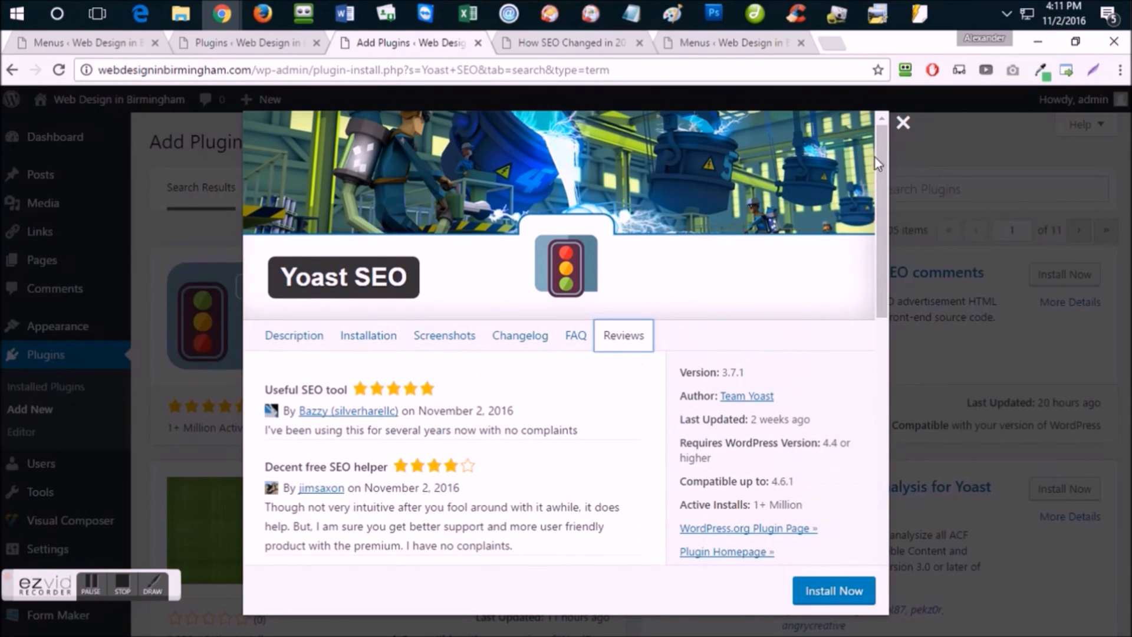
Close the Yoast SEO details, then install and activate the Yoast SEO plugin
{"action": "left_click", "coordinate": [903, 124]}
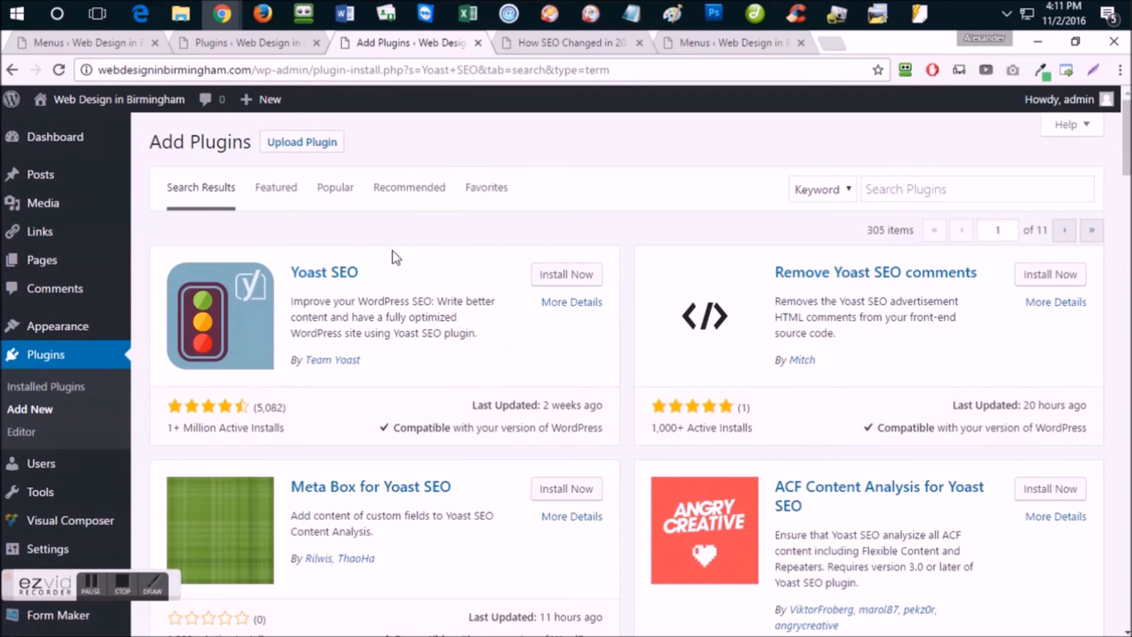
{"action": "left_click", "coordinate": [583, 281]}
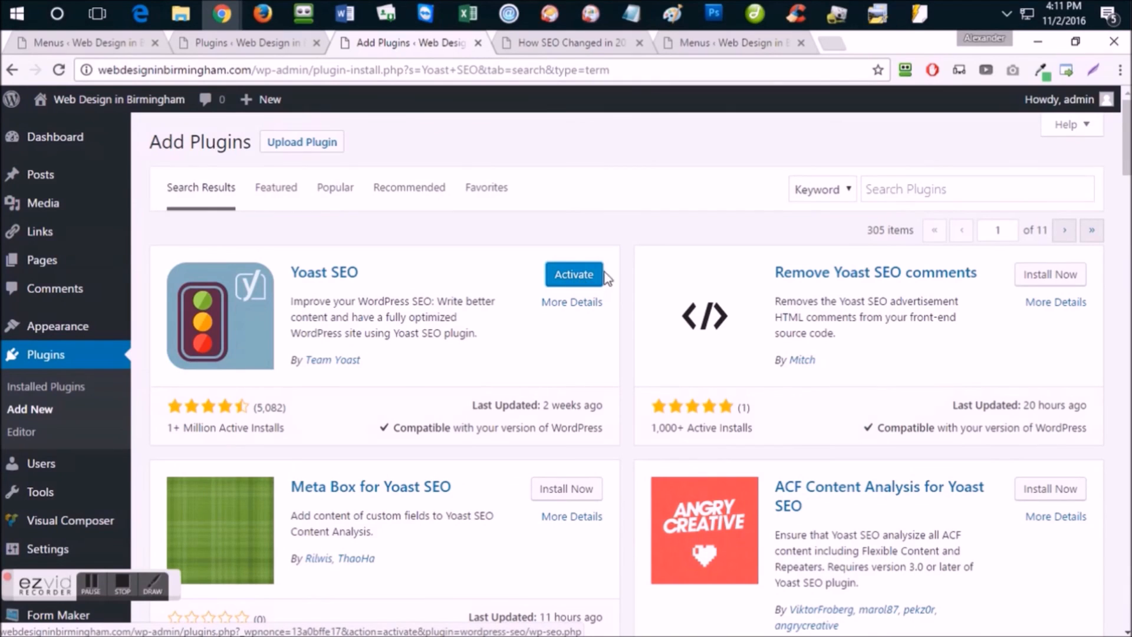
{"action": "left_click", "coordinate": [575, 285]}
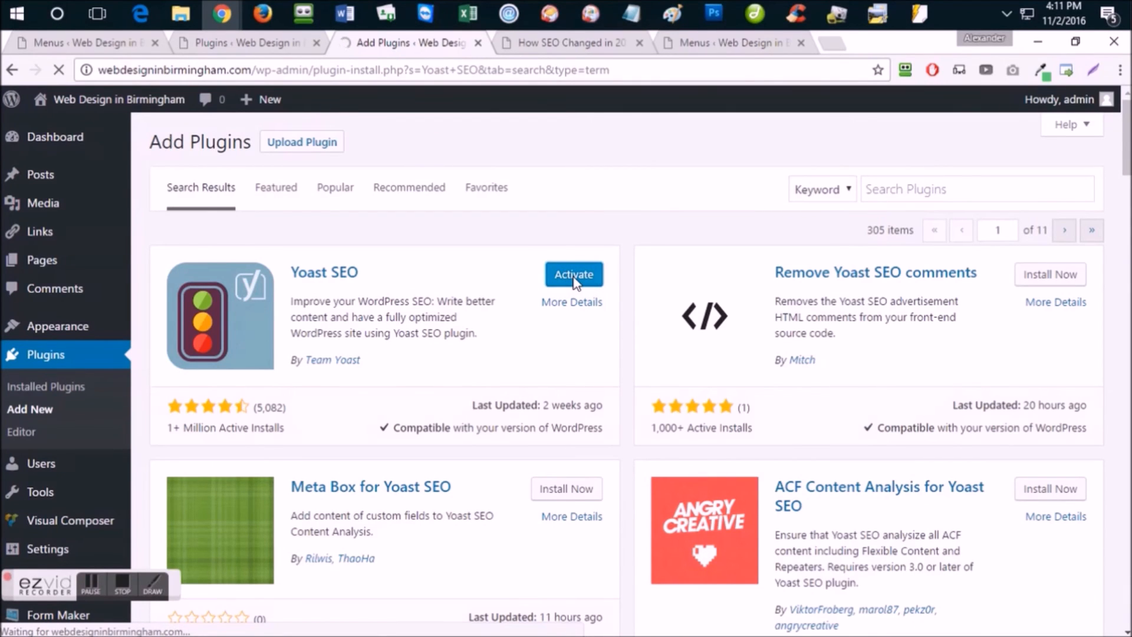
Go to the list of all pages and open the "How SEO Changed in 2016" page for editing
{"action": "mouse_move", "coordinate": [152, 265]}
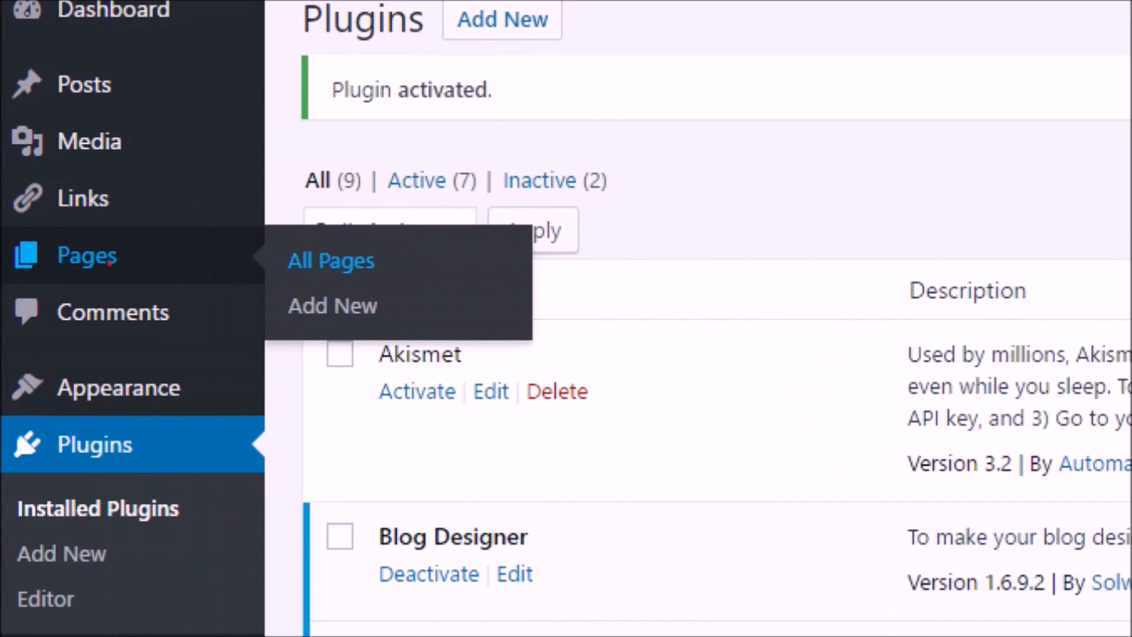
{"action": "left_click_drag", "start_coordinate": [58, 276], "coordinate": [124, 274]}
{"action": "left_click_drag", "start_coordinate": [289, 278], "coordinate": [379, 279]}
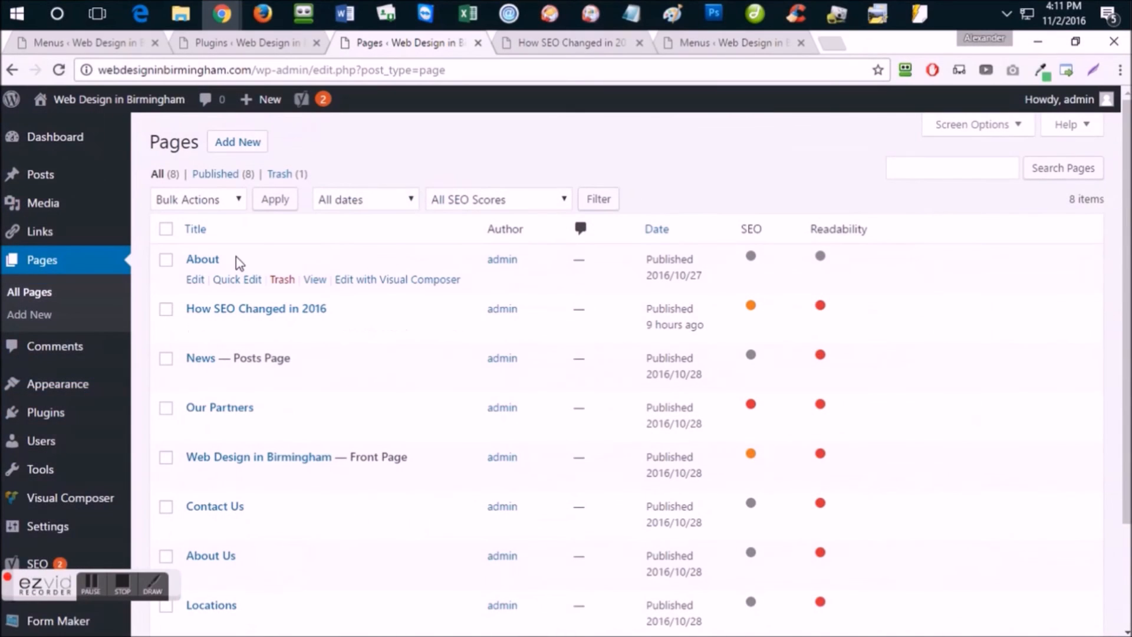
{"action": "scroll", "coordinate": [236, 260], "scroll_direction": "down", "scroll_amount": 2}
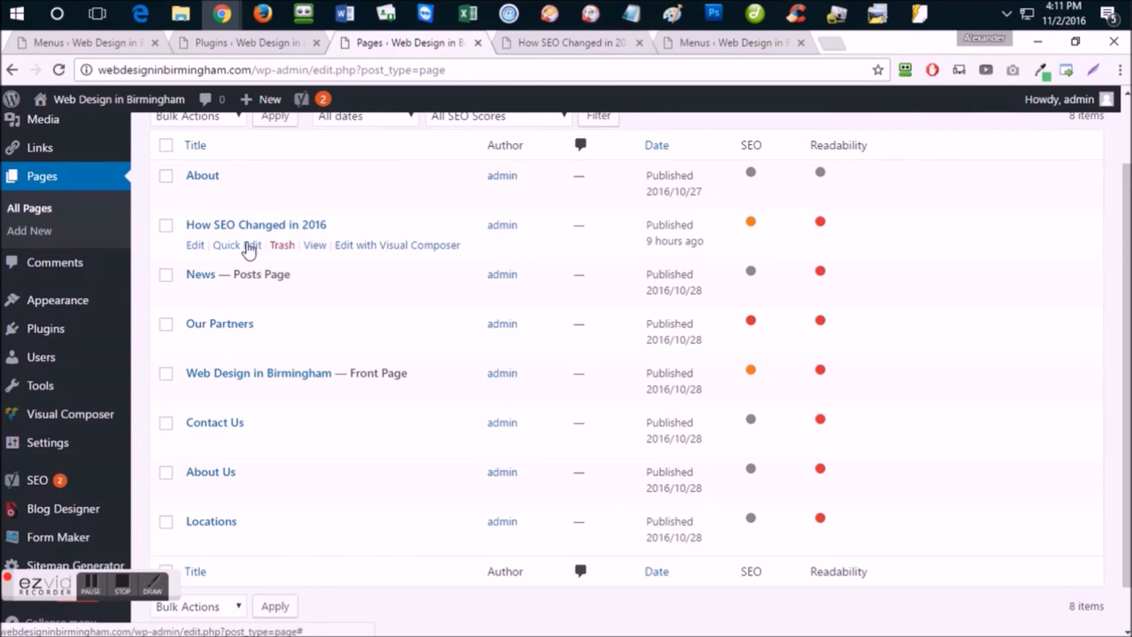
{"action": "left_click", "coordinate": [195, 245]}
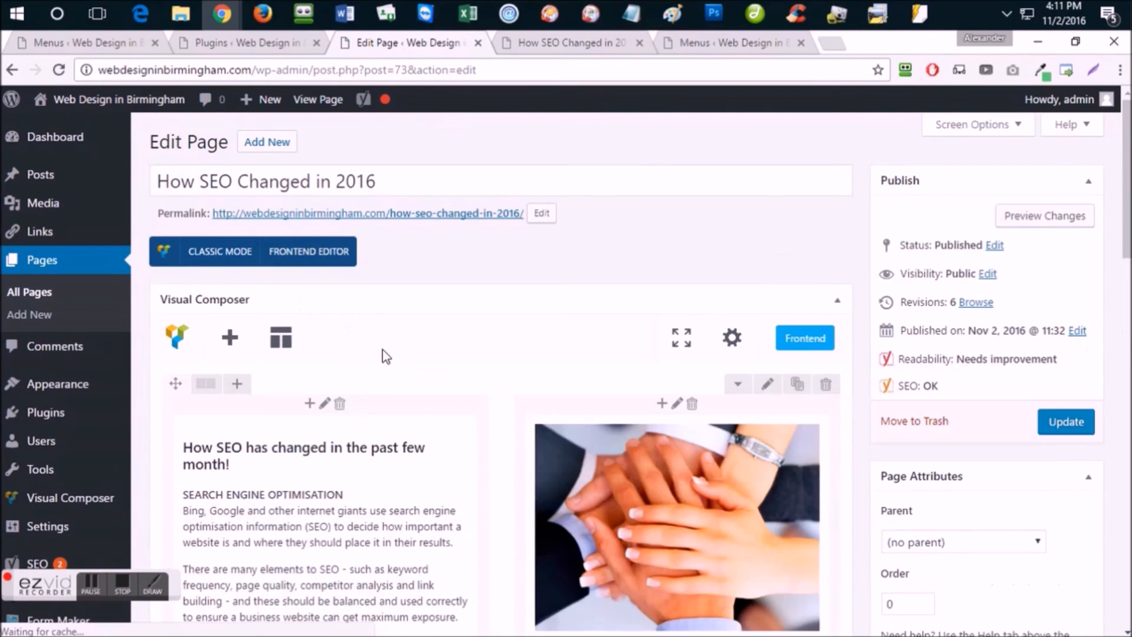
Examine the page's Yoast SEO snippet by opening its editor, checking the SEO title, slug and meta description, and closing it unchanged
{"action": "scroll", "coordinate": [384, 354], "scroll_direction": "down", "scroll_amount": 10}
{"action": "scroll", "coordinate": [385, 355], "scroll_direction": "down", "scroll_amount": 6}
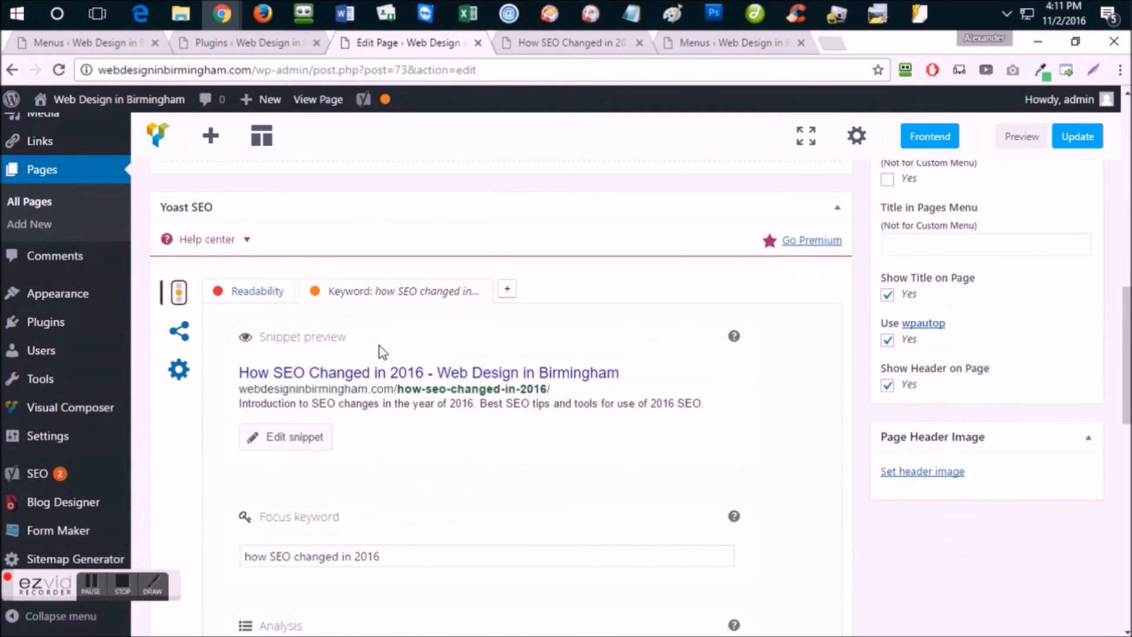
{"action": "scroll", "coordinate": [291, 260], "scroll_direction": "up", "scroll_amount": 1}
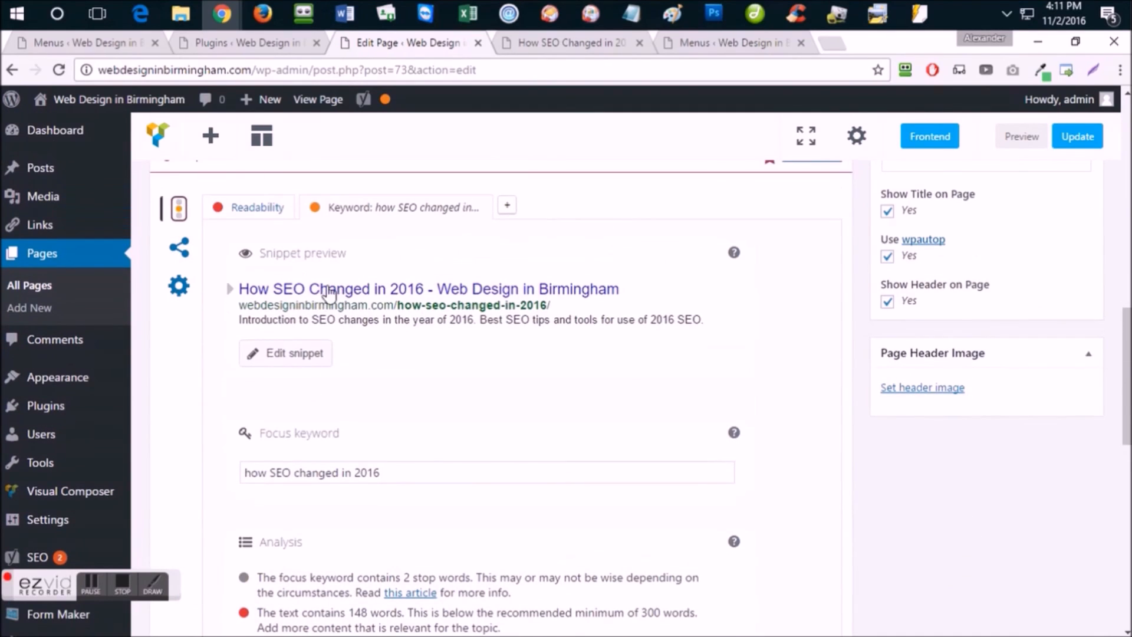
{"action": "left_click", "coordinate": [307, 361]}
{"action": "scroll", "coordinate": [328, 363], "scroll_direction": "down", "scroll_amount": 3}
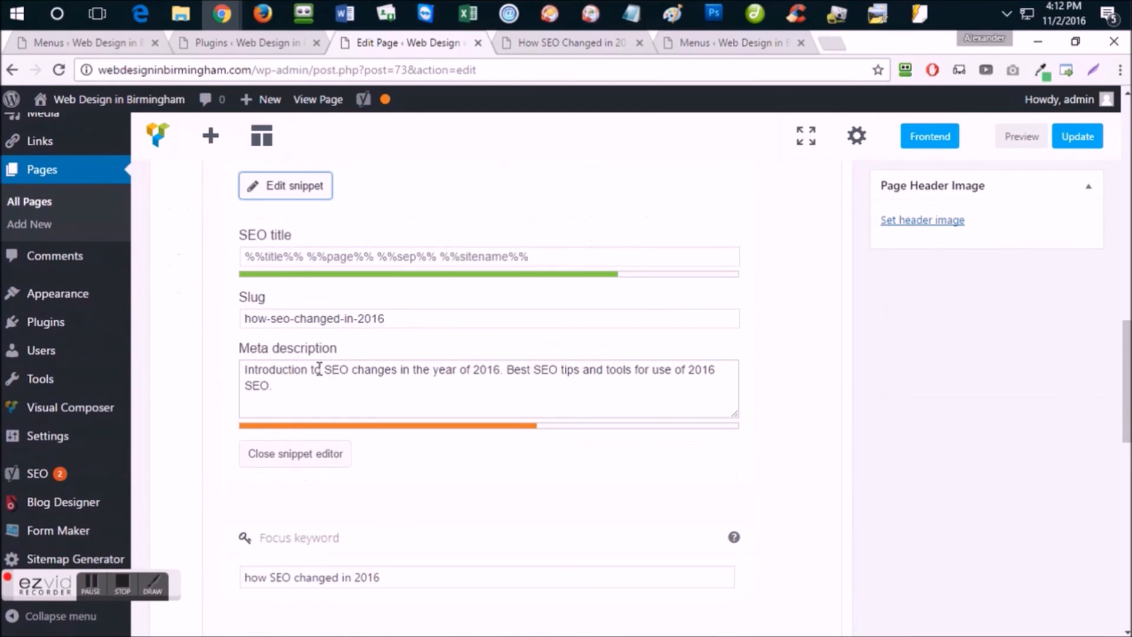
{"action": "left_click_drag", "start_coordinate": [347, 384], "coordinate": [239, 371]}
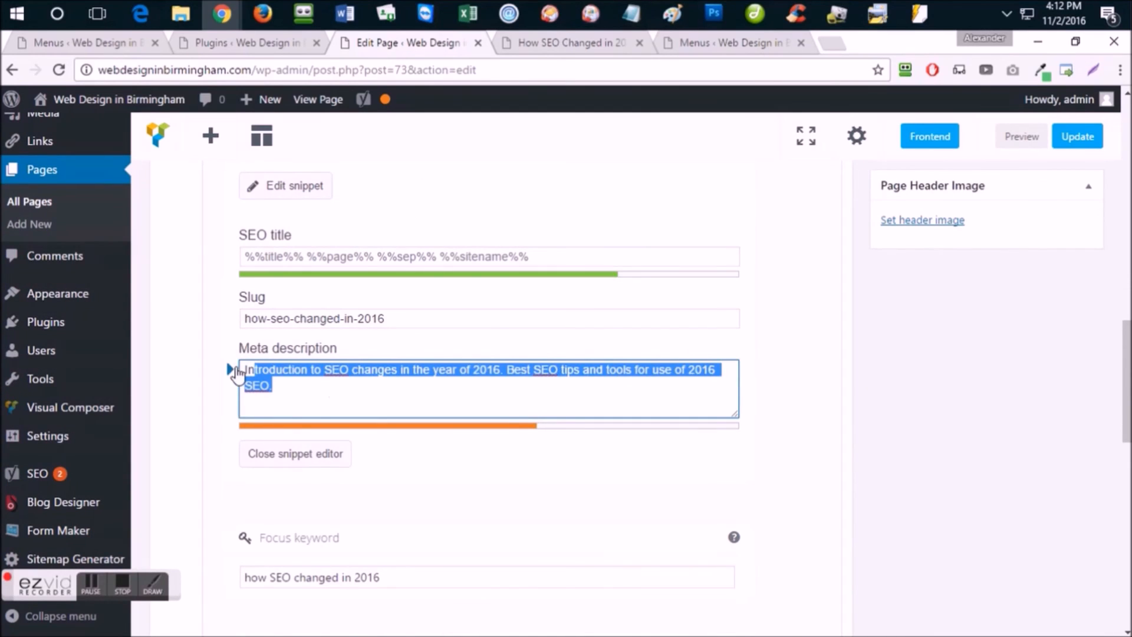
{"action": "left_click", "coordinate": [348, 381]}
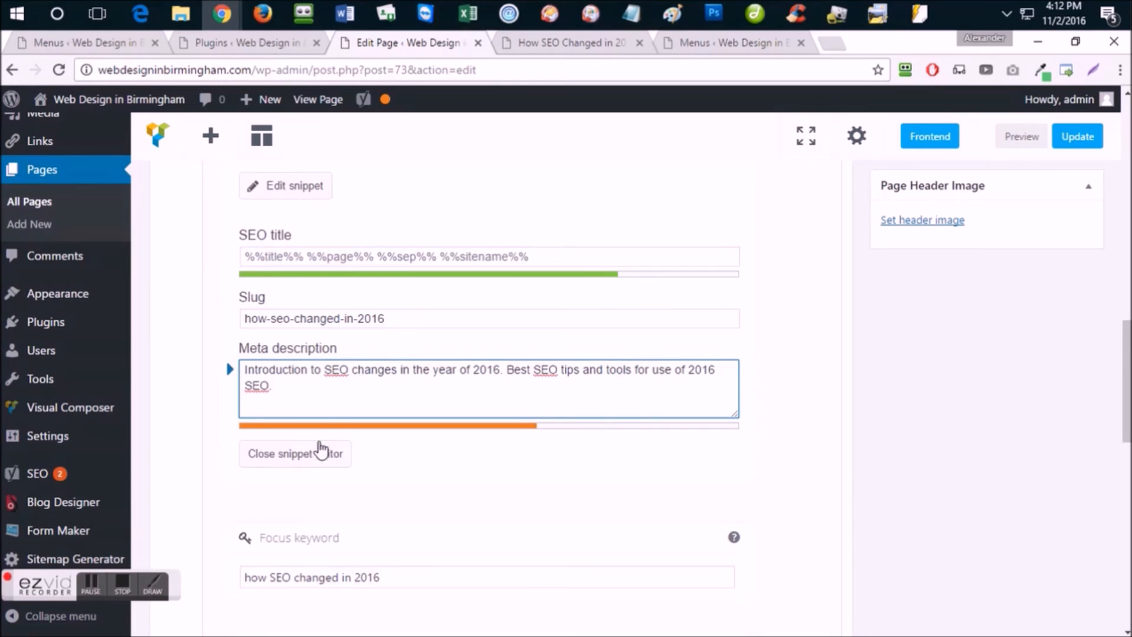
{"action": "scroll", "coordinate": [328, 388], "scroll_direction": "up", "scroll_amount": 1}
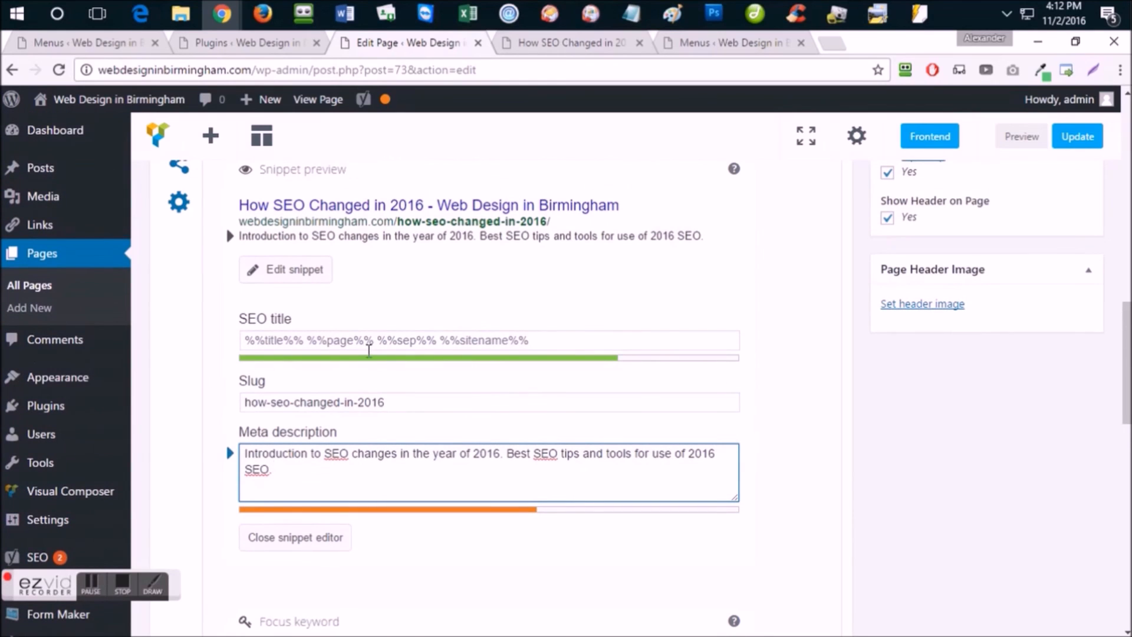
{"action": "scroll", "coordinate": [370, 347], "scroll_direction": "down", "scroll_amount": 1}
{"action": "left_click", "coordinate": [331, 460]}
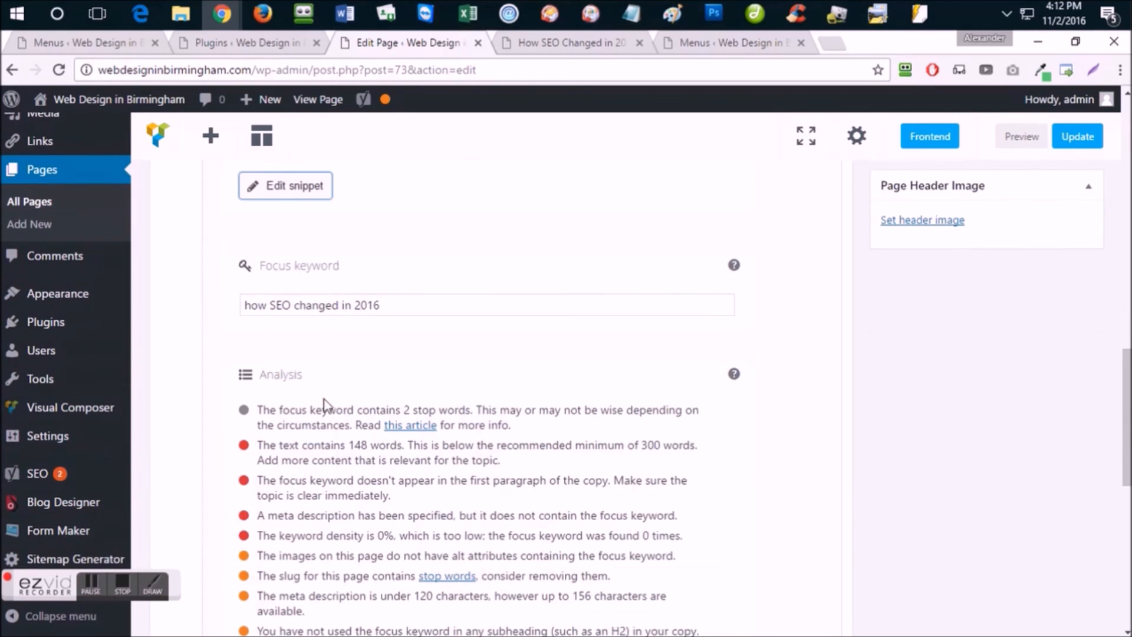
Set the Yoast SEO focus keyword to "How SEO changed in 2016" and update the page
{"action": "left_click", "coordinate": [405, 304]}
{"action": "left_click_drag", "start_coordinate": [435, 303], "coordinate": [248, 305]}
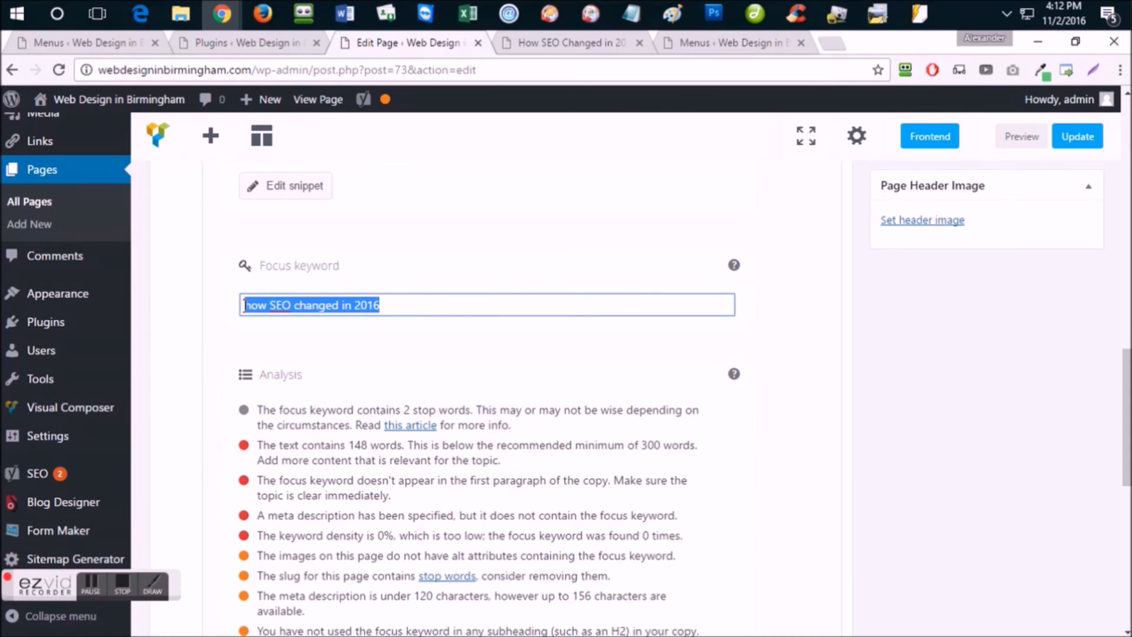
{"action": "type", "text": "How "}
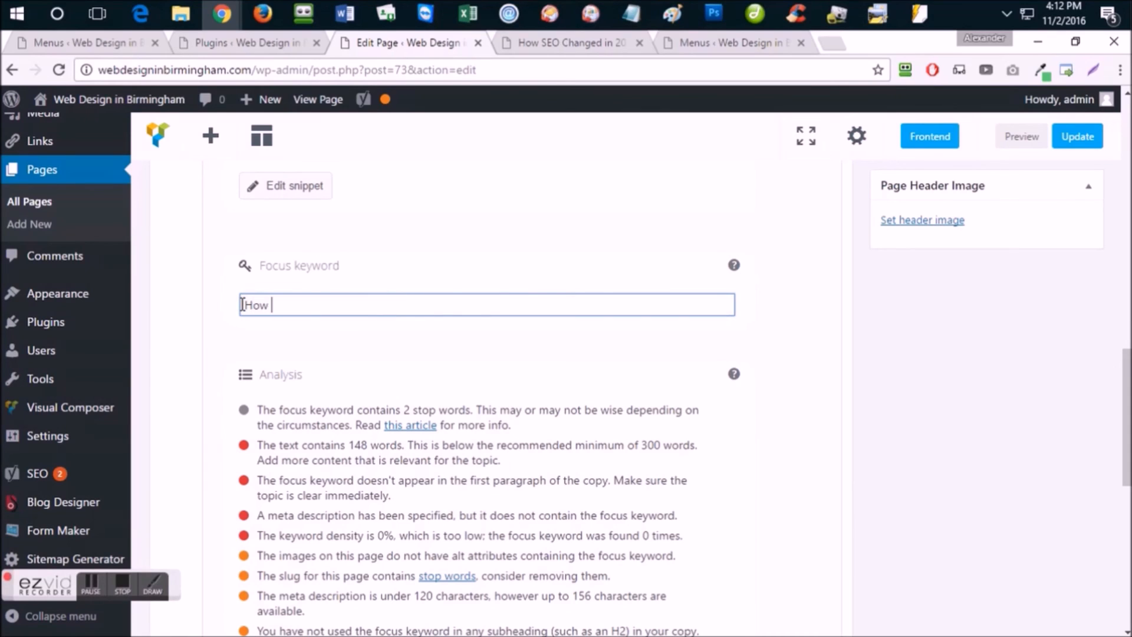
{"action": "type", "text": "SEO "}
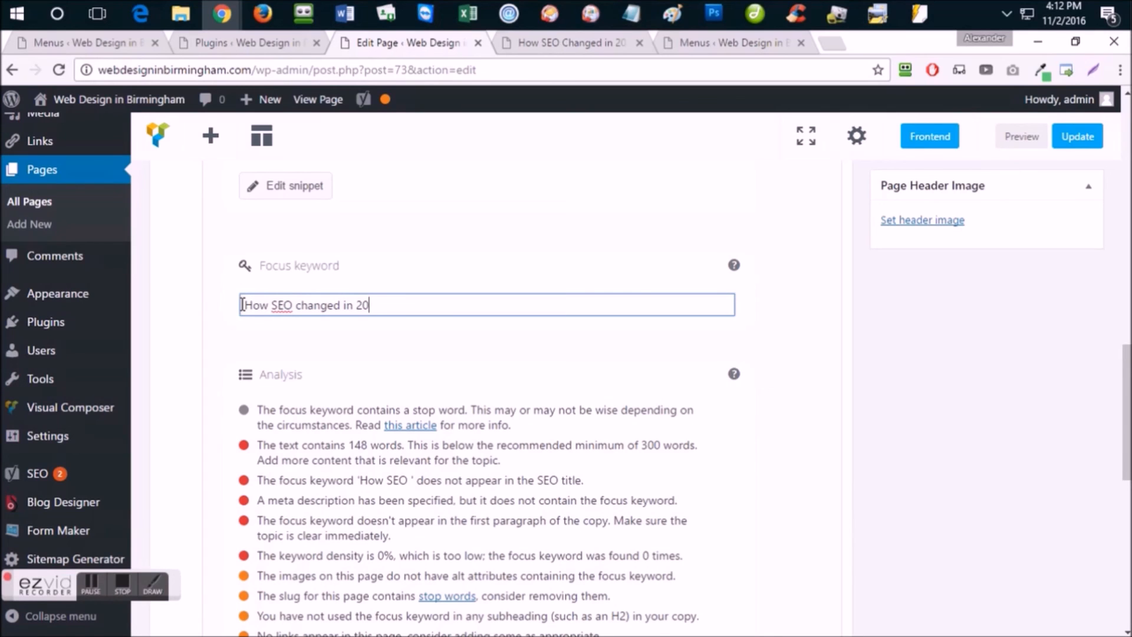
{"action": "type", "text": "changed in 2016"}
{"action": "key", "text": "BackSpace"}
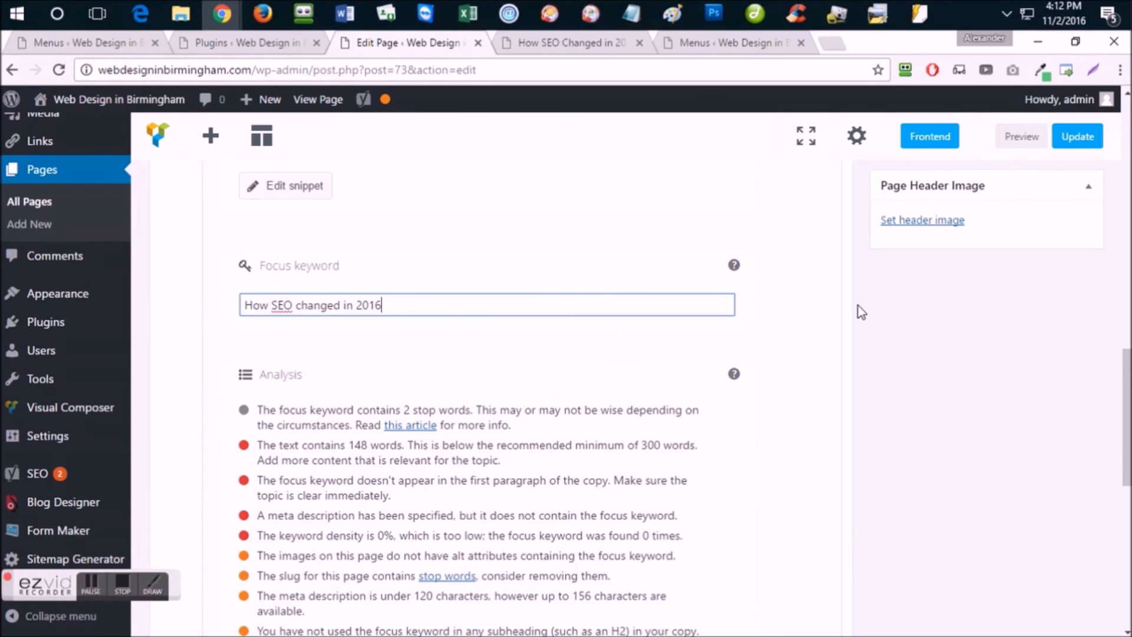
{"action": "scroll", "coordinate": [858, 306], "scroll_direction": "down", "scroll_amount": 3}
{"action": "scroll", "coordinate": [838, 328], "scroll_direction": "up", "scroll_amount": 10}
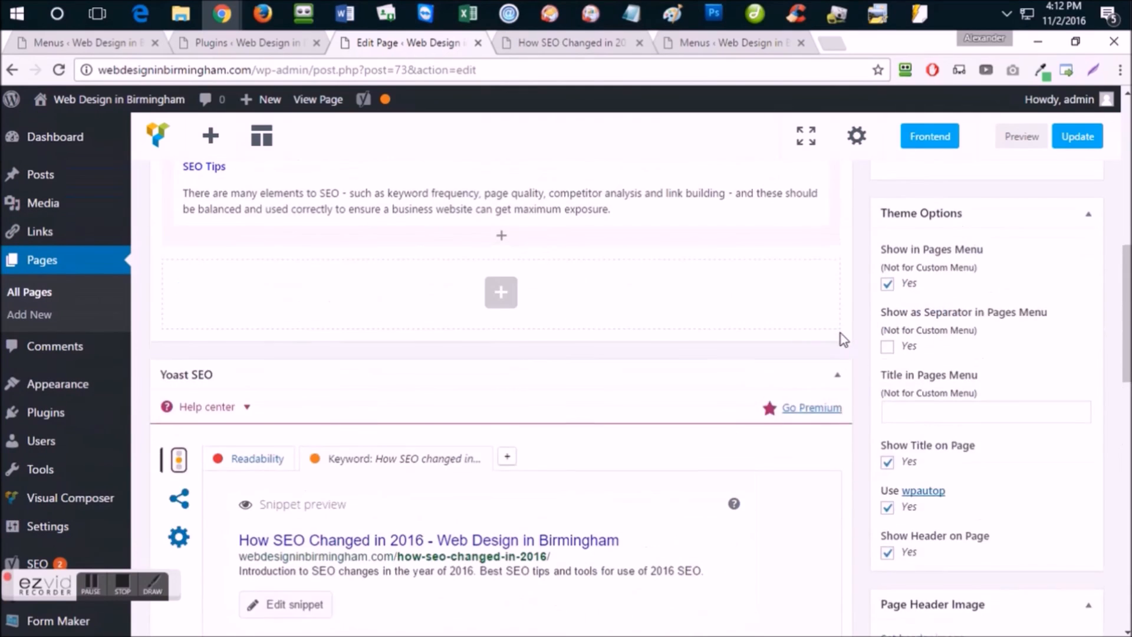
{"action": "scroll", "coordinate": [845, 339], "scroll_direction": "up", "scroll_amount": 10}
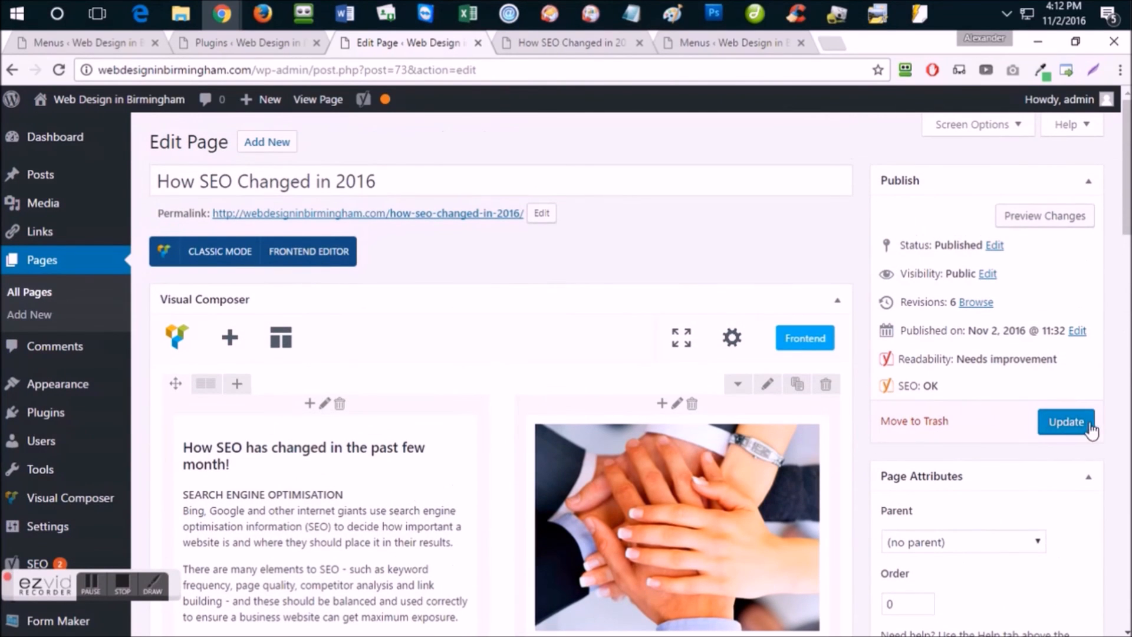
{"action": "left_click", "coordinate": [1088, 430]}
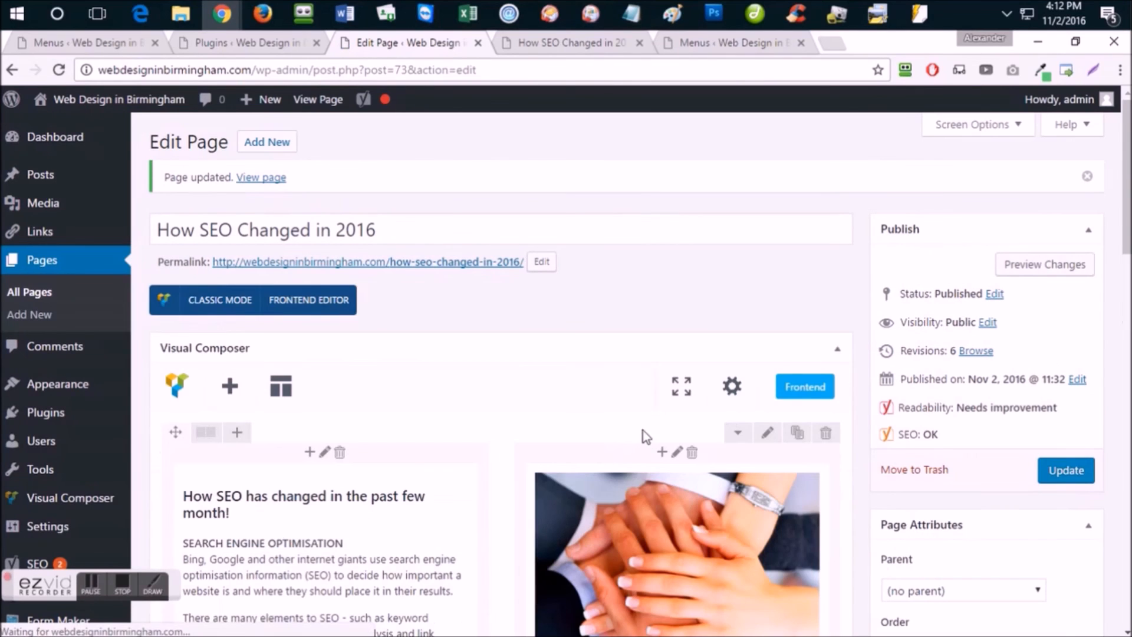
Open the page's permalink in a new browser tab and examine the published page from header to footer
{"action": "scroll", "coordinate": [568, 456], "scroll_direction": "down", "scroll_amount": 9}
{"action": "scroll", "coordinate": [568, 458], "scroll_direction": "up", "scroll_amount": 4}
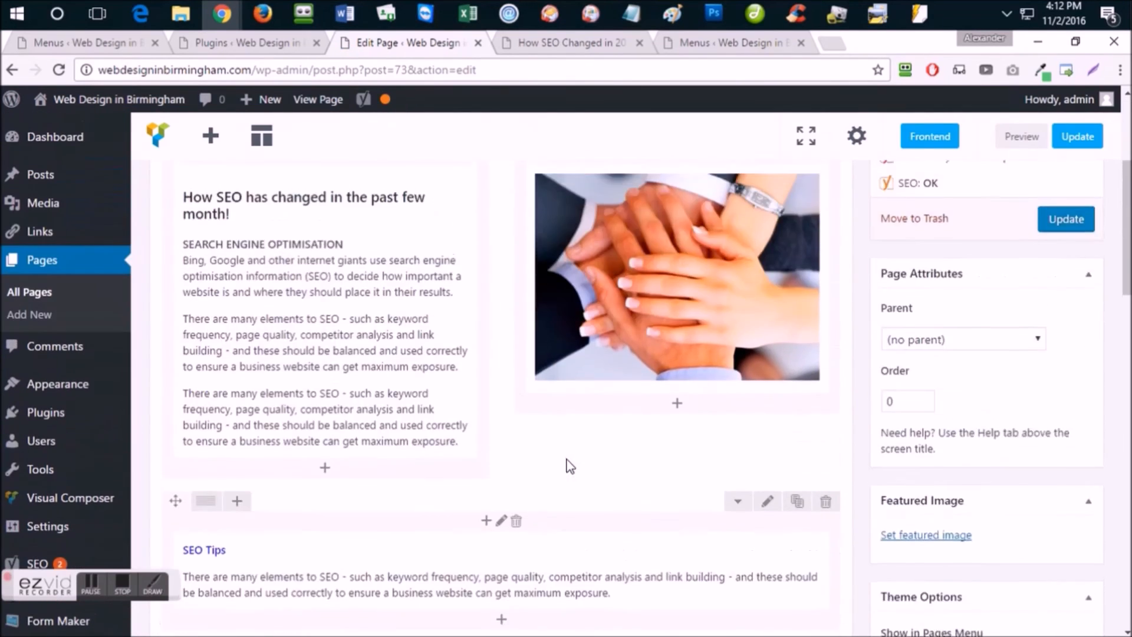
{"action": "scroll", "coordinate": [570, 466], "scroll_direction": "up", "scroll_amount": 5}
{"action": "right_click", "coordinate": [372, 264]}
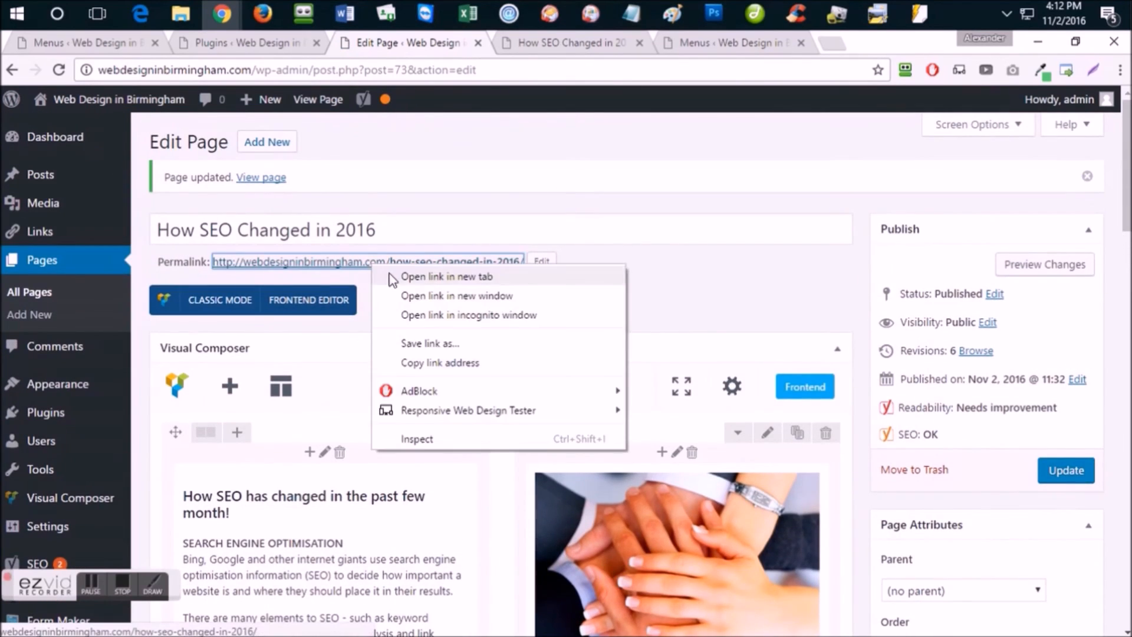
{"action": "left_click", "coordinate": [390, 276]}
{"action": "left_click", "coordinate": [652, 47]}
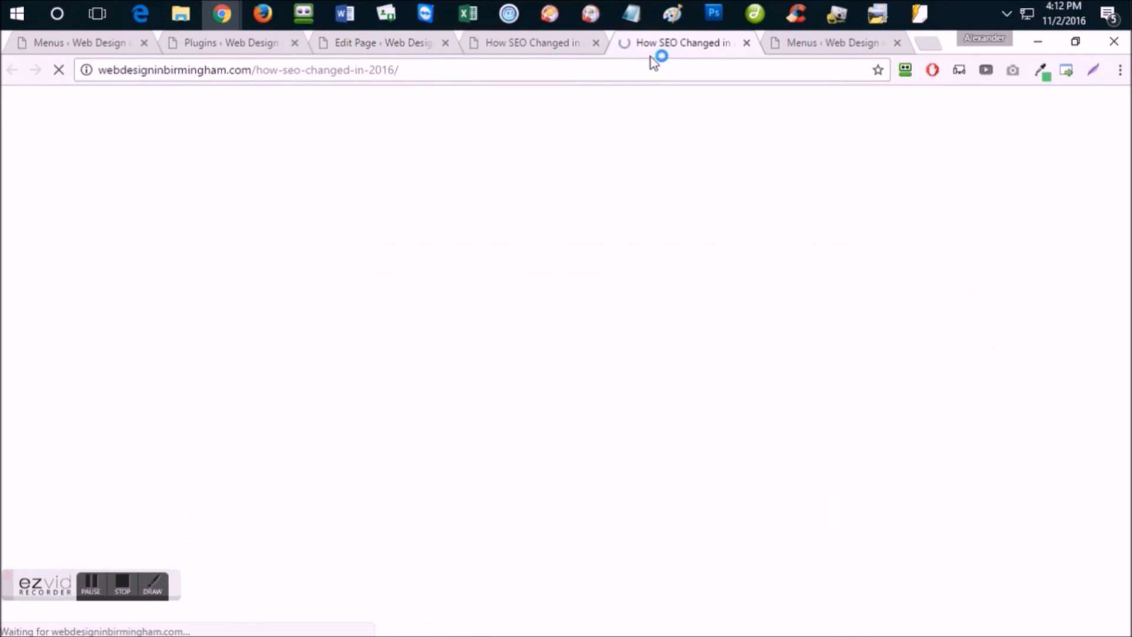
{"action": "scroll", "coordinate": [454, 283], "scroll_direction": "down", "scroll_amount": 5}
{"action": "scroll", "coordinate": [456, 293], "scroll_direction": "up", "scroll_amount": 2}
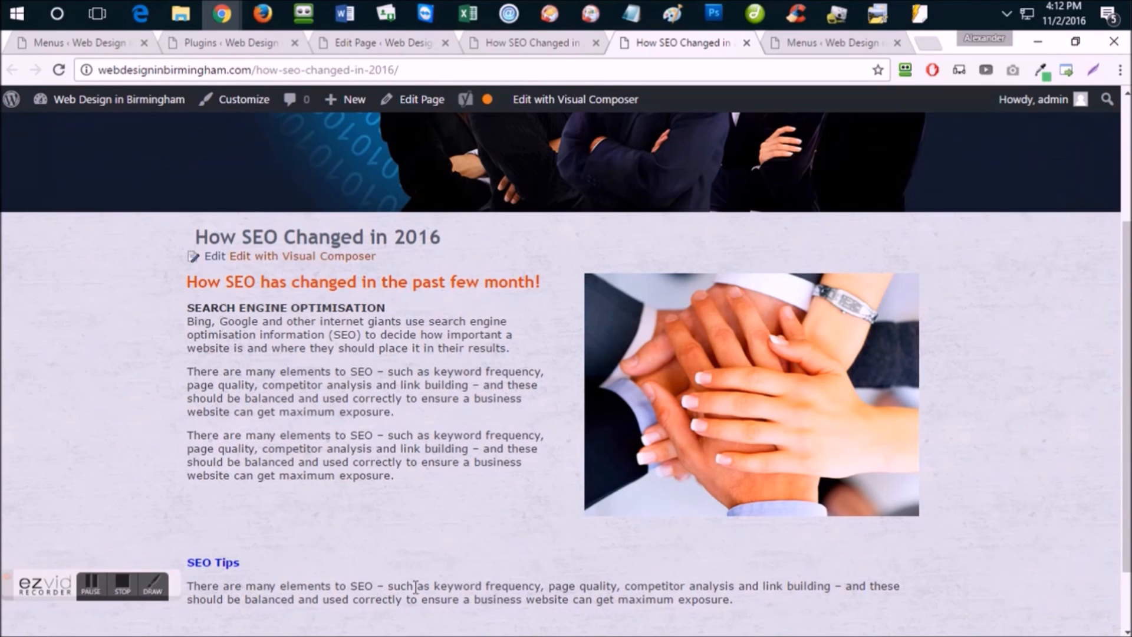
{"action": "scroll", "coordinate": [643, 561], "scroll_direction": "up", "scroll_amount": 4}
{"action": "scroll", "coordinate": [592, 498], "scroll_direction": "down", "scroll_amount": 5}
{"action": "scroll", "coordinate": [595, 504], "scroll_direction": "down", "scroll_amount": 1}
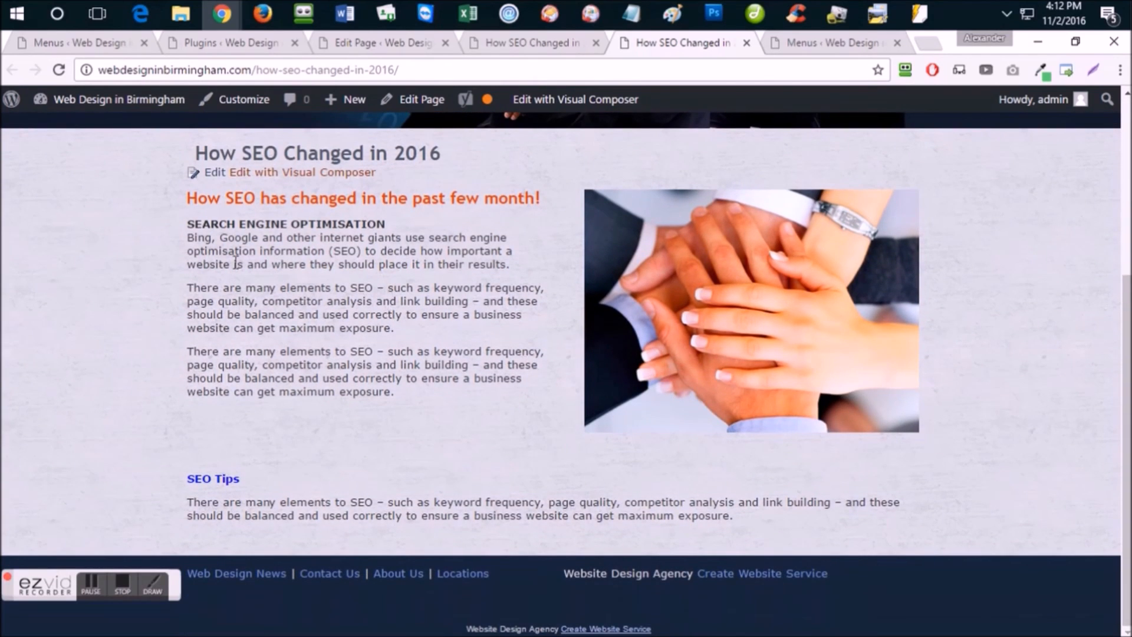
{"action": "scroll", "coordinate": [450, 488], "scroll_direction": "up", "scroll_amount": 5}
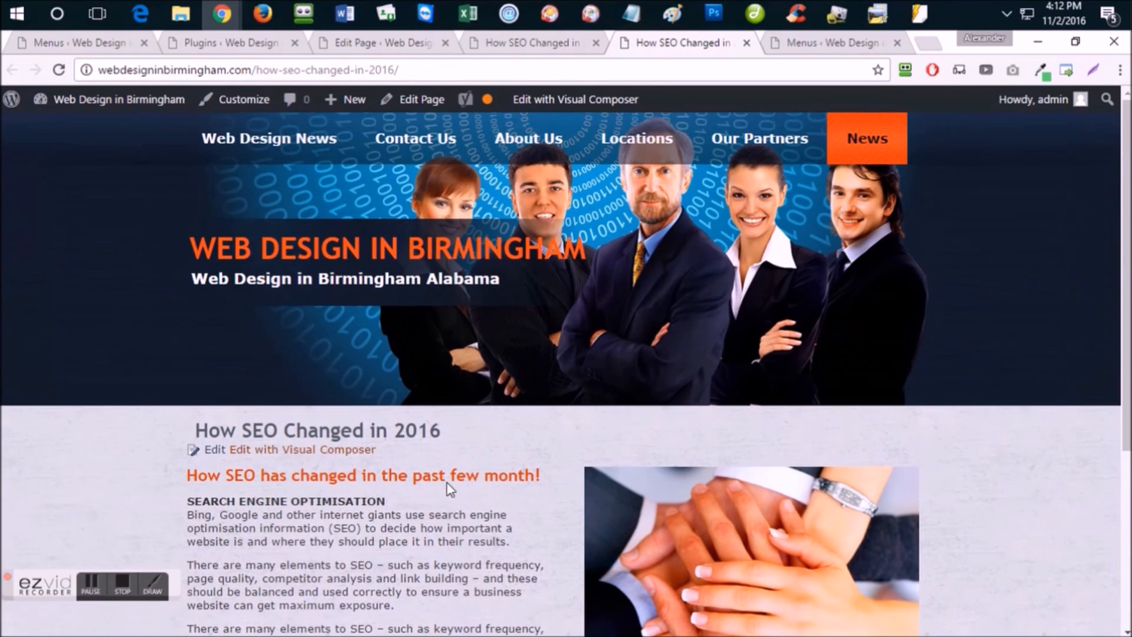
Look at the previously opened copy of the published page and return to the page editor
{"action": "left_click", "coordinate": [543, 48]}
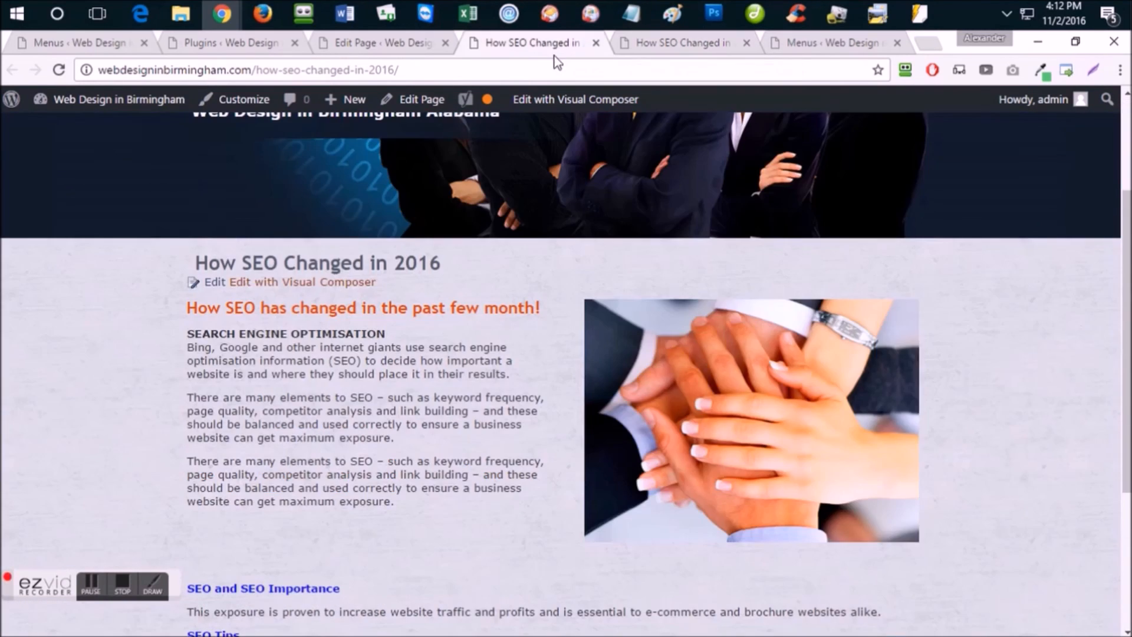
{"action": "left_click", "coordinate": [395, 42]}
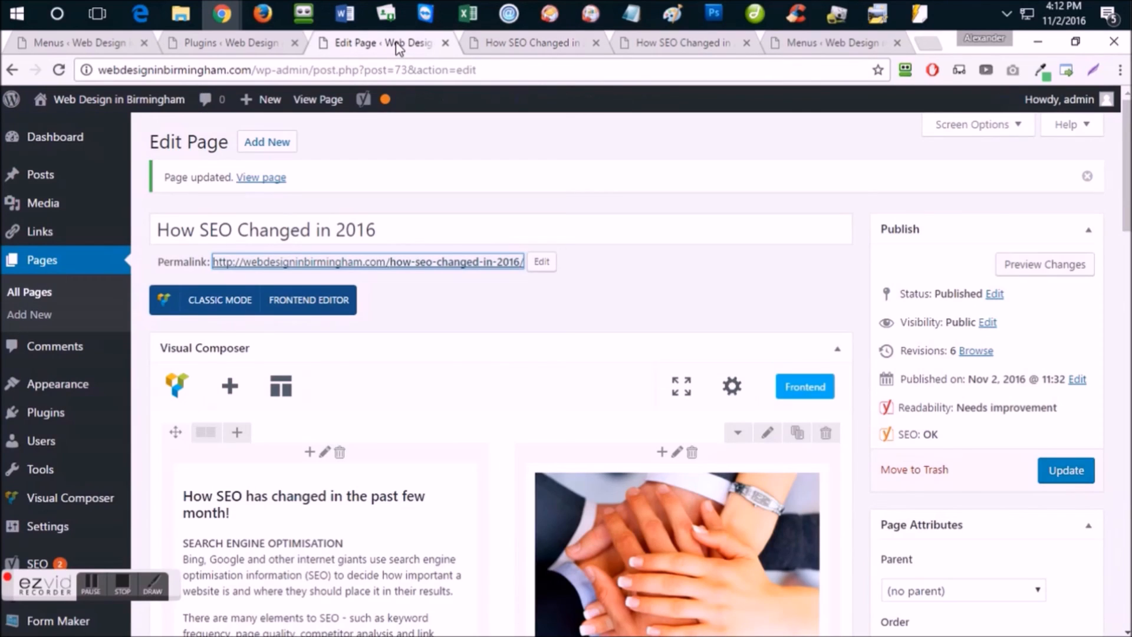
{"action": "scroll", "coordinate": [444, 230], "scroll_direction": "down", "scroll_amount": 3}
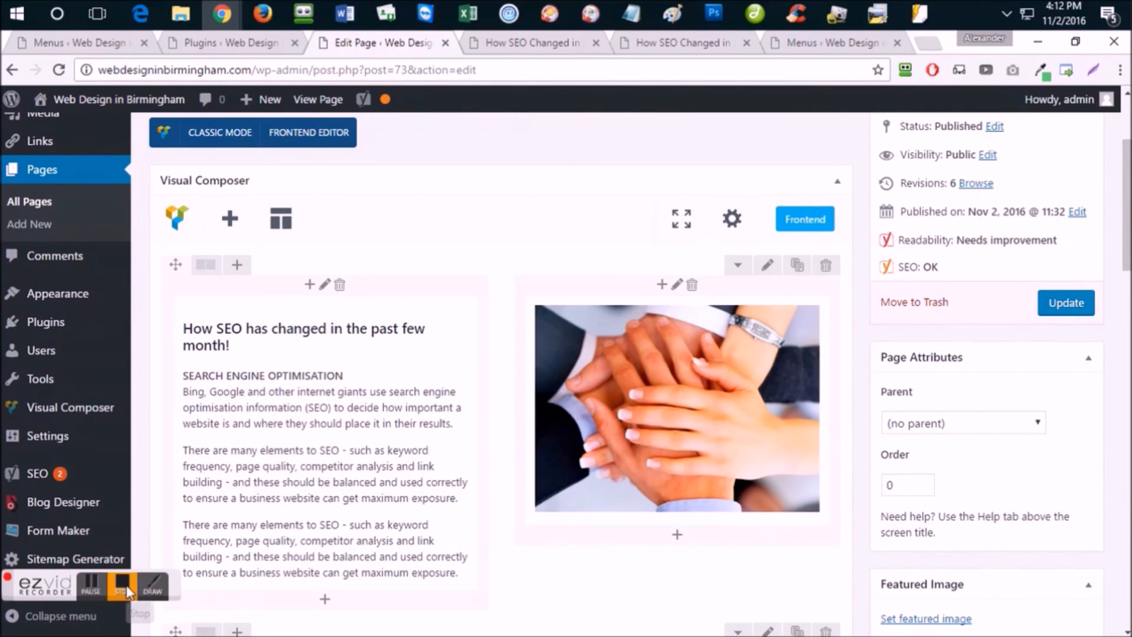